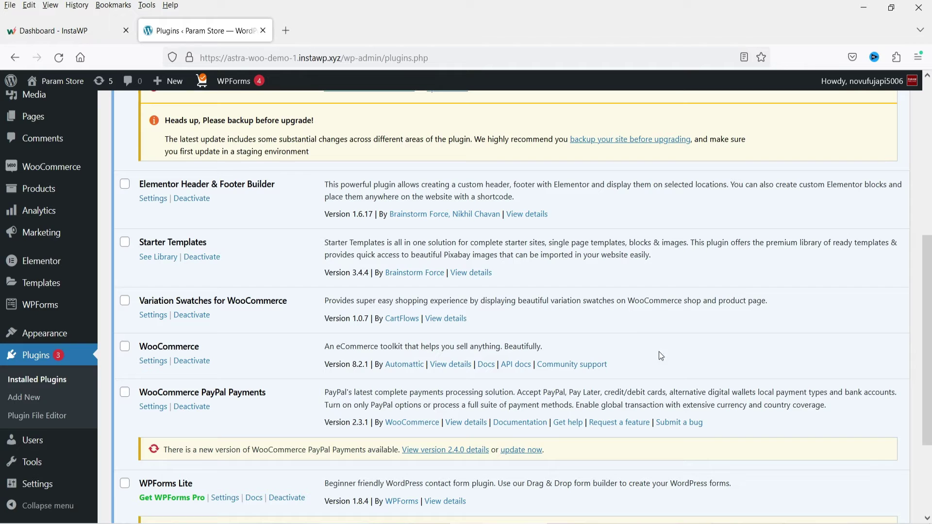
Search the plugin directory for "preloader" to find a new plugin to add.
{"action": "scroll", "coordinate": [674, 267], "scroll_direction": "up", "scroll_amount": 5}
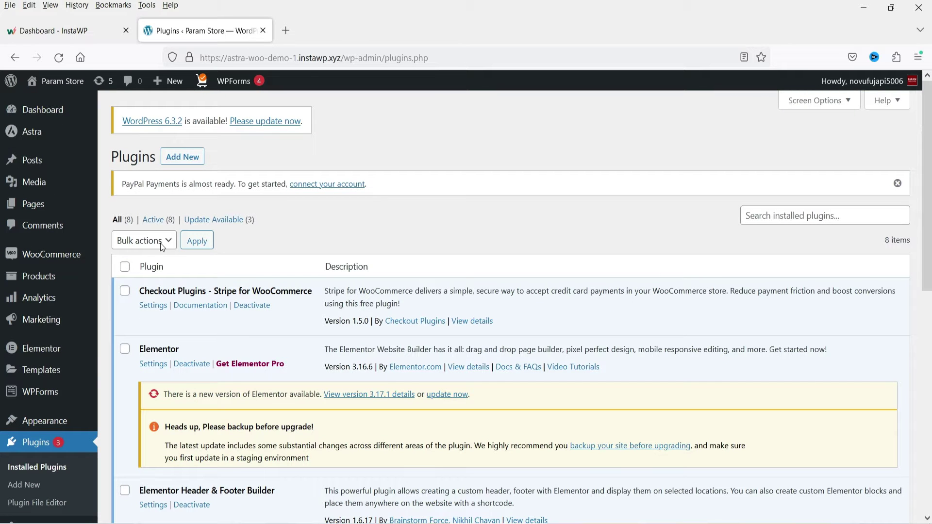
{"action": "left_click", "coordinate": [24, 485]}
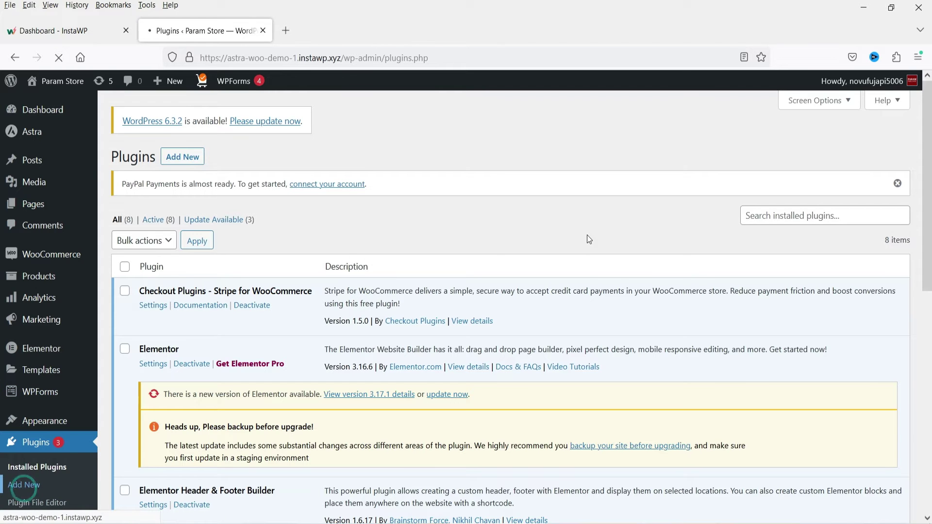
{"action": "left_click", "coordinate": [792, 223]}
{"action": "type", "text": "p"}
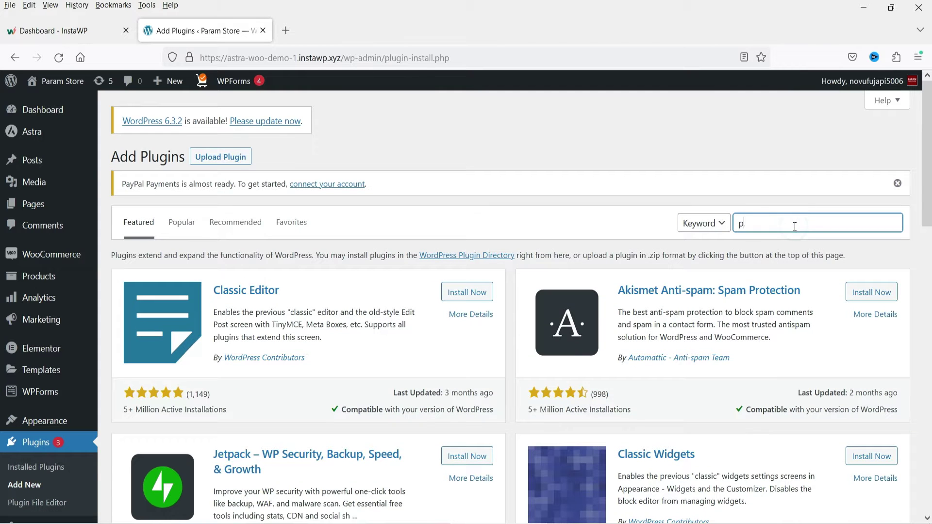
{"action": "type", "text": "reloader"}
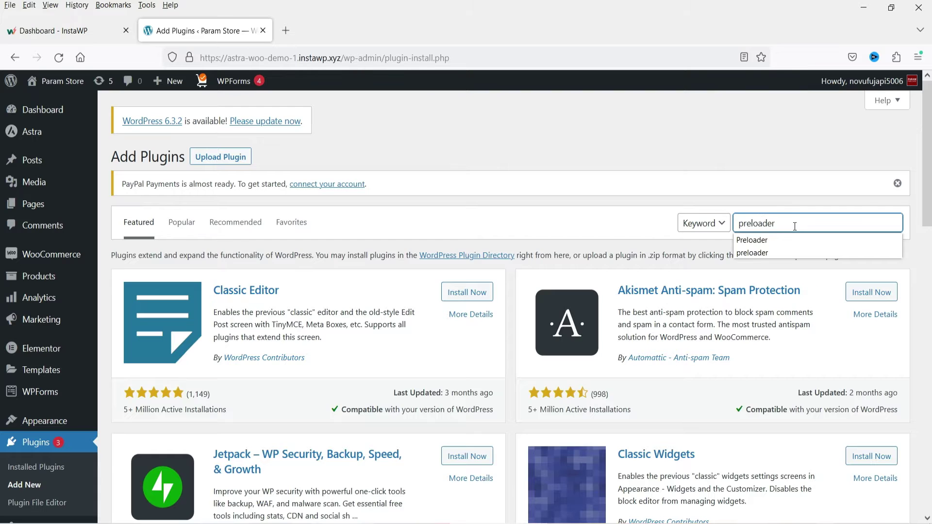
{"action": "key", "text": "Return"}
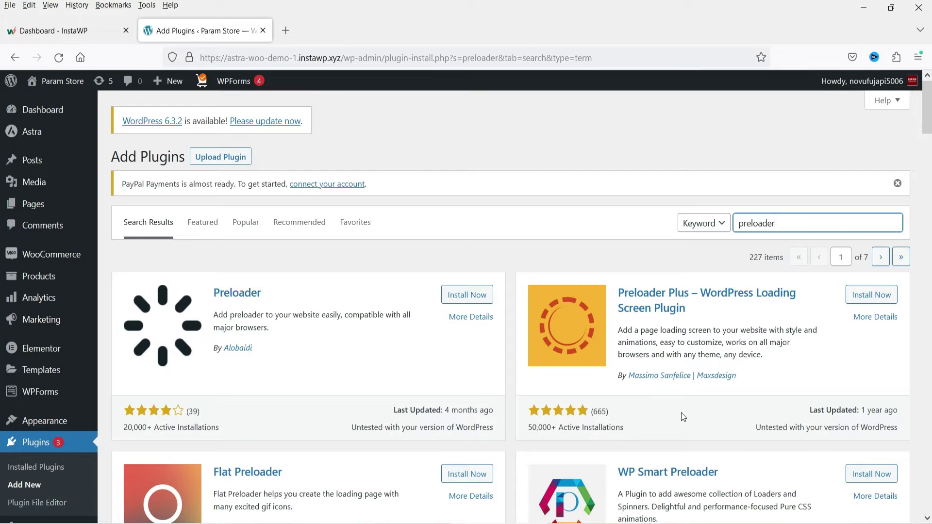
Install and activate the Preloader Plus – WordPress Loading Screen Plugin, and open its getting-started page.
{"action": "left_click", "coordinate": [871, 295]}
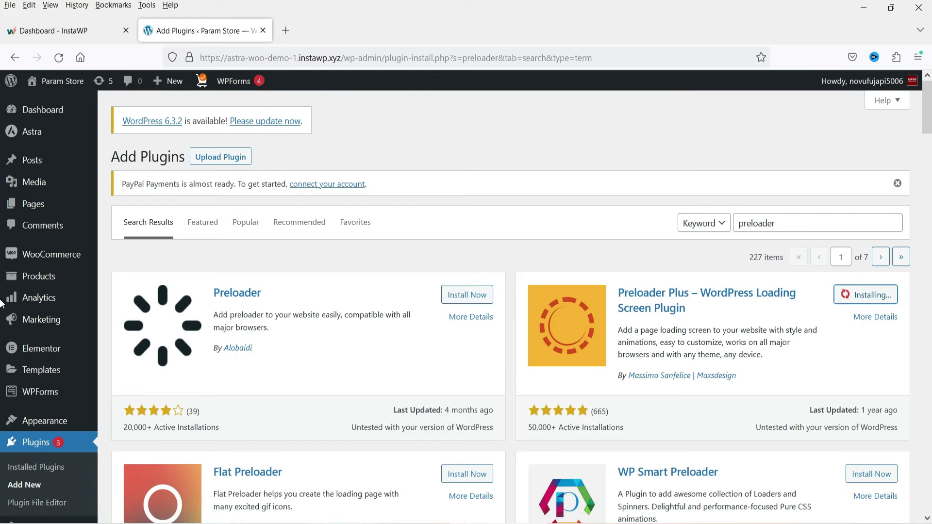
{"action": "left_click", "coordinate": [882, 303]}
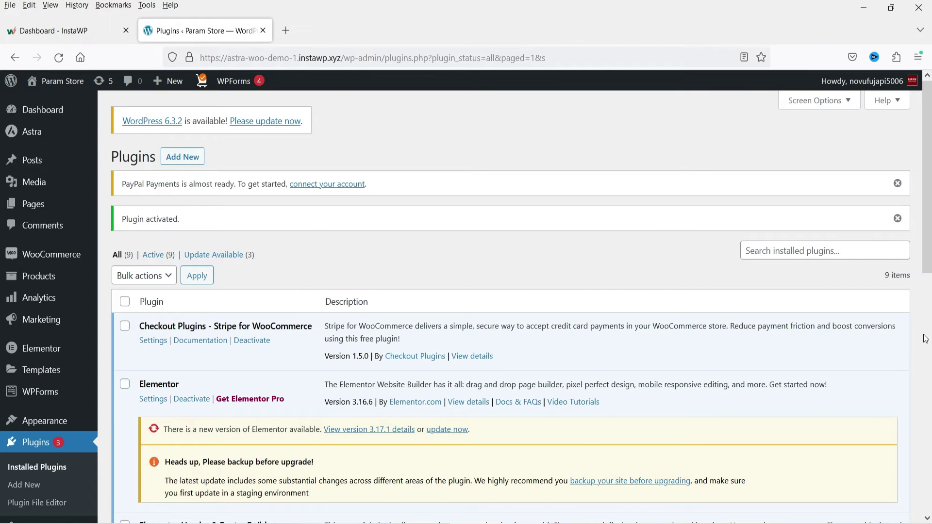
{"action": "scroll", "coordinate": [109, 411], "scroll_direction": "down", "scroll_amount": 10}
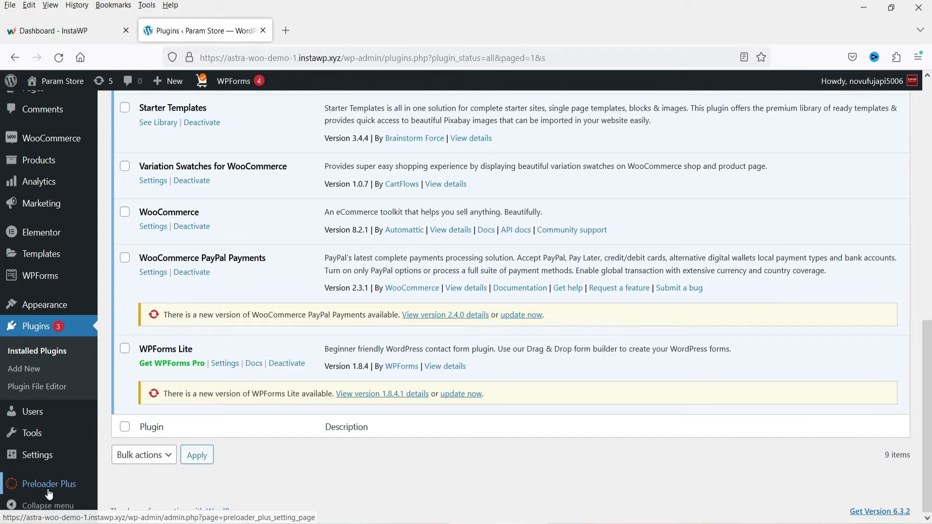
{"action": "left_click", "coordinate": [86, 486]}
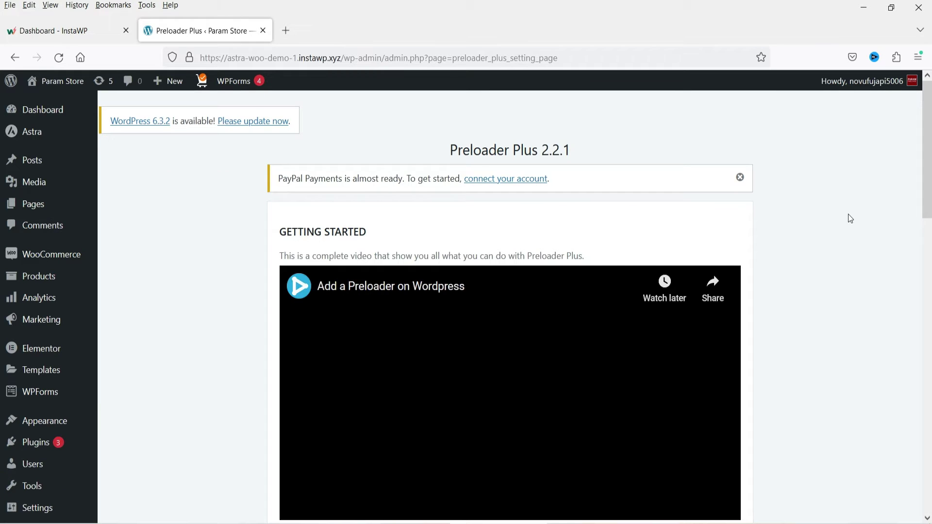
{"action": "scroll", "coordinate": [842, 215], "scroll_direction": "down", "scroll_amount": 5}
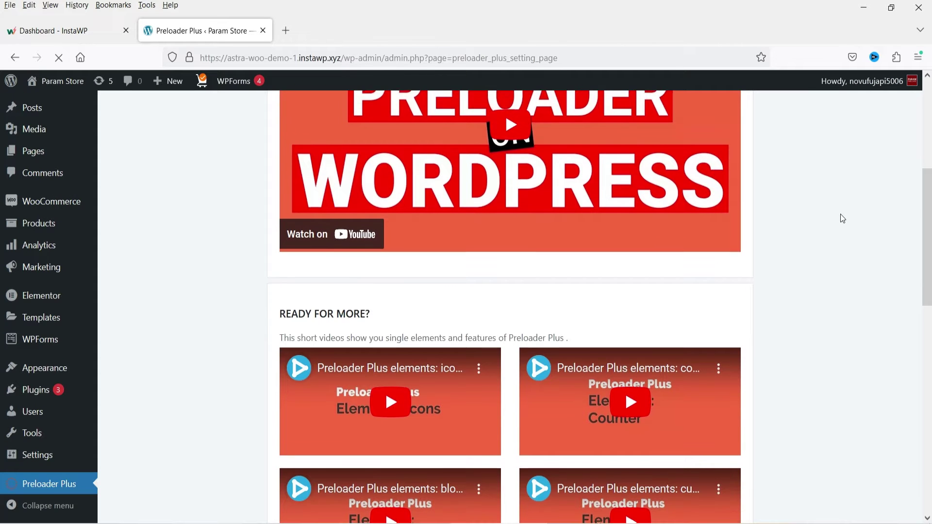
{"action": "scroll", "coordinate": [837, 215], "scroll_direction": "up", "scroll_amount": 5}
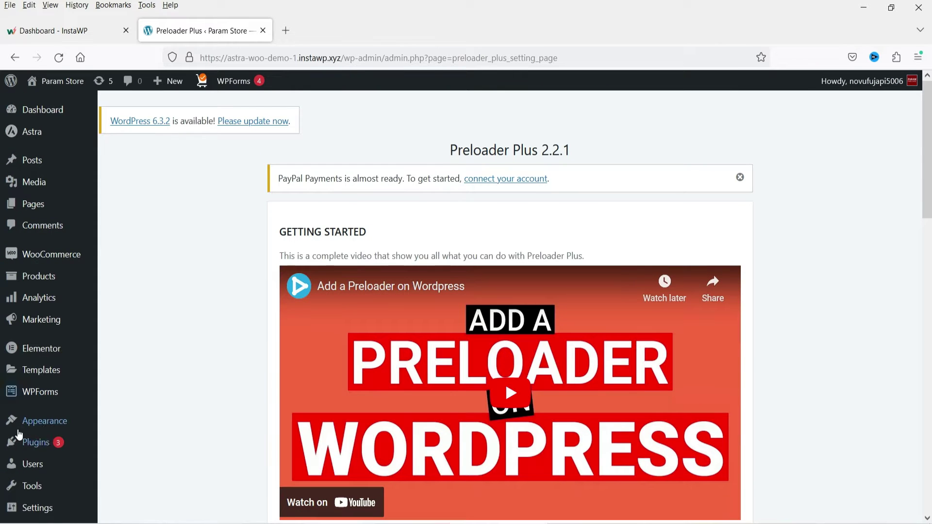
Open the general settings of Preloader Plus in the site Customizer.
{"action": "mouse_move", "coordinate": [50, 429]}
{"action": "left_click", "coordinate": [130, 385]}
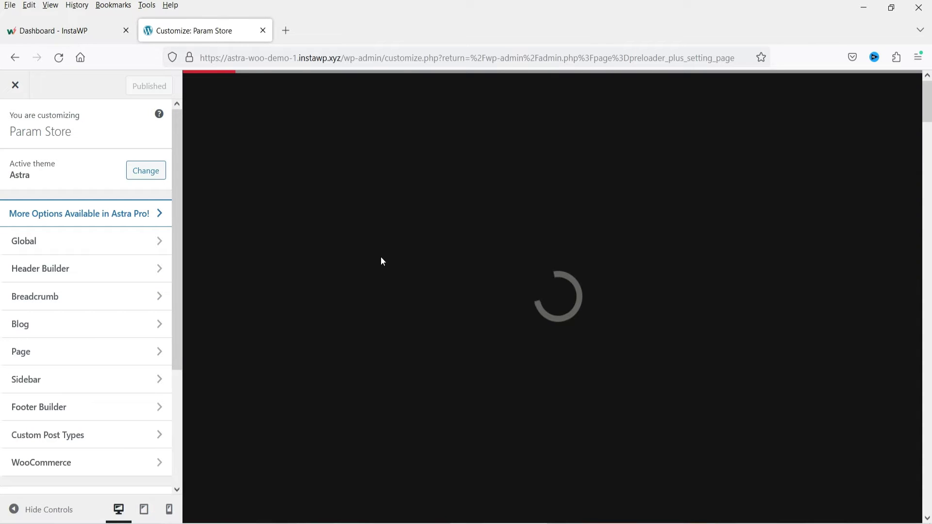
{"action": "scroll", "coordinate": [8, 311], "scroll_direction": "down", "scroll_amount": 3}
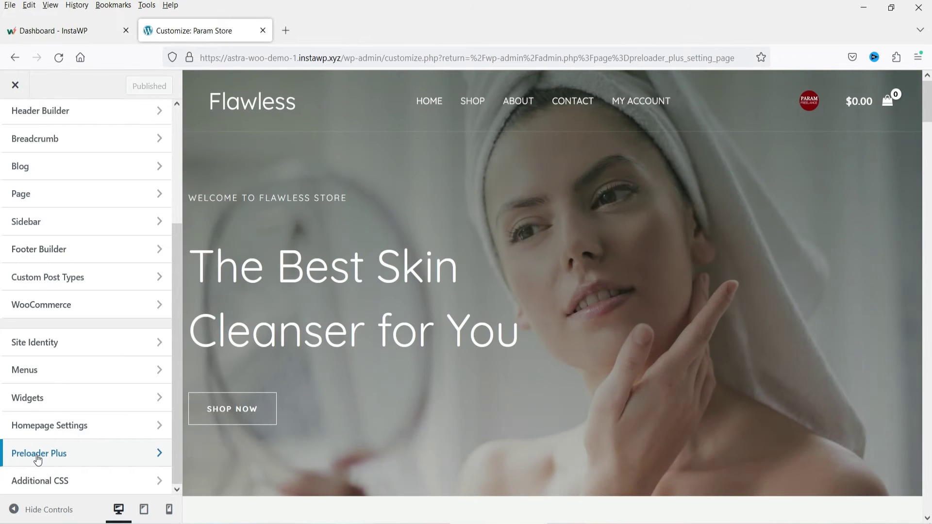
{"action": "left_click", "coordinate": [38, 455]}
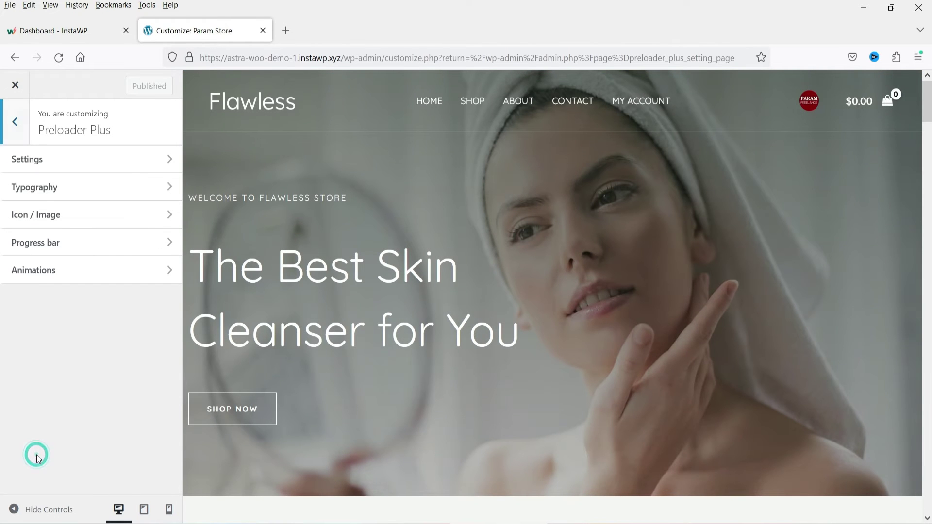
{"action": "left_click", "coordinate": [33, 164]}
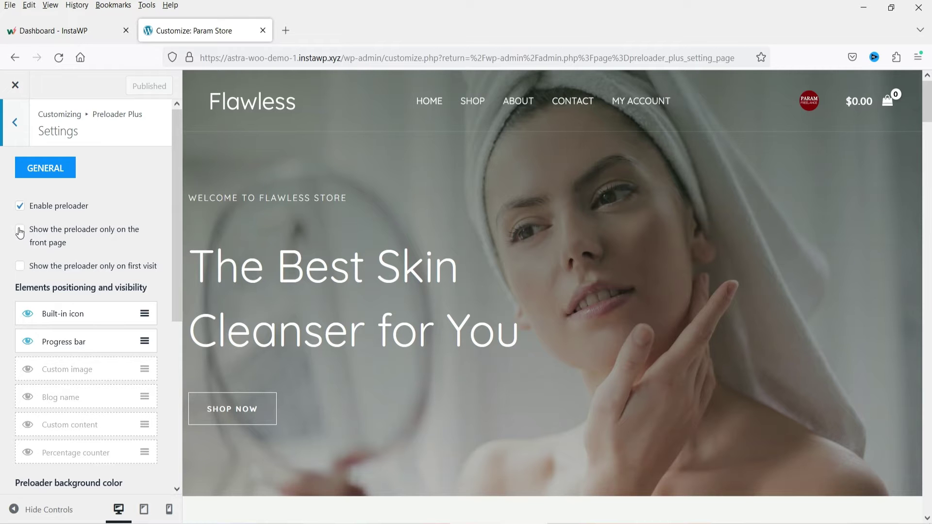
Try showing the preloader only on the front page, and turn that restriction back off.
{"action": "left_click", "coordinate": [20, 230]}
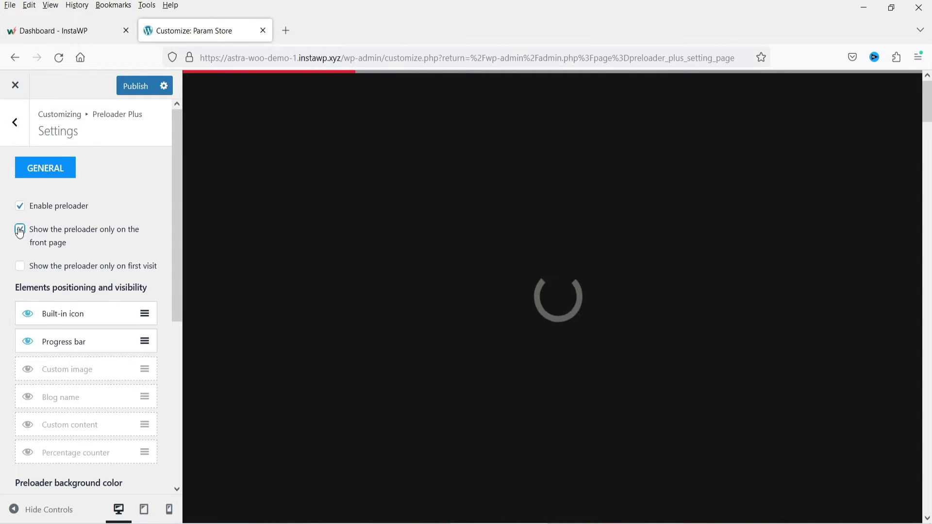
{"action": "left_click", "coordinate": [20, 230]}
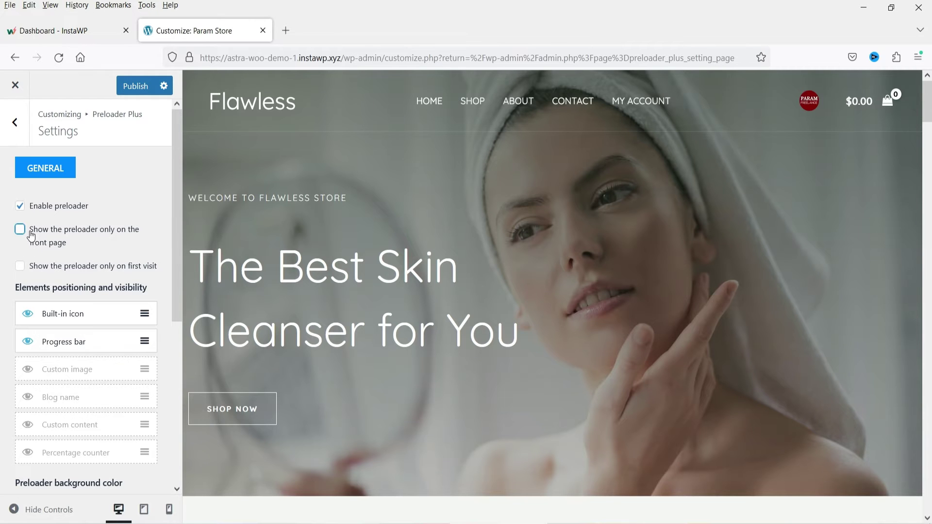
{"action": "left_click", "coordinate": [41, 230]}
Preview the preloader with the progress bar element hidden, and make the element visible again.
{"action": "scroll", "coordinate": [26, 196], "scroll_direction": "down", "scroll_amount": 3}
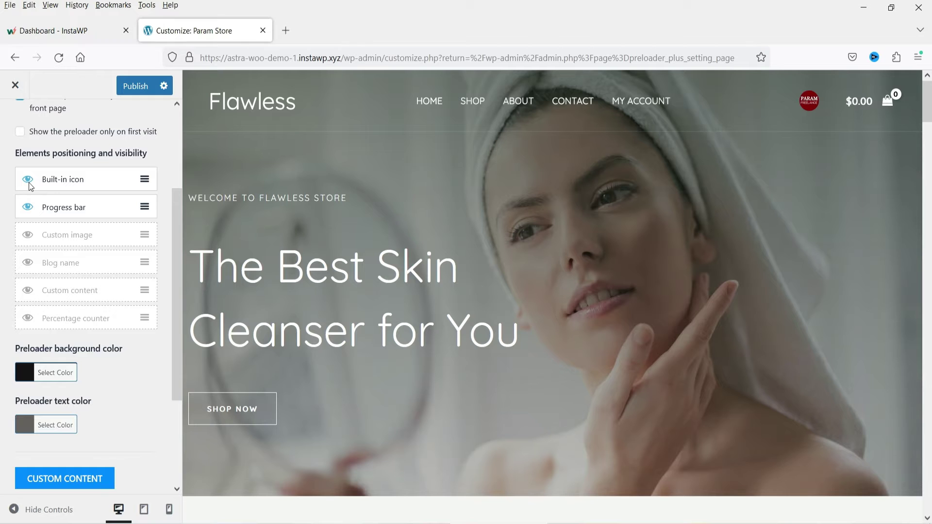
{"action": "left_click", "coordinate": [27, 208]}
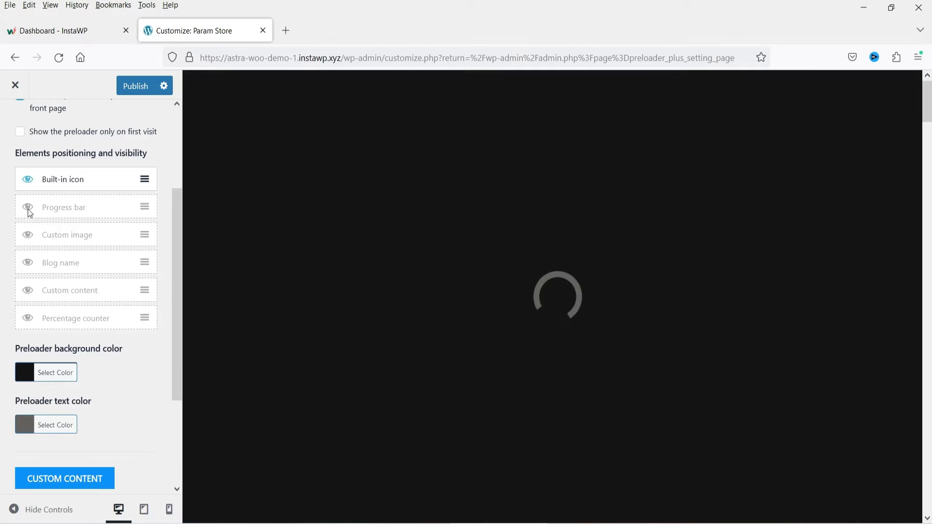
{"action": "left_click", "coordinate": [27, 207]}
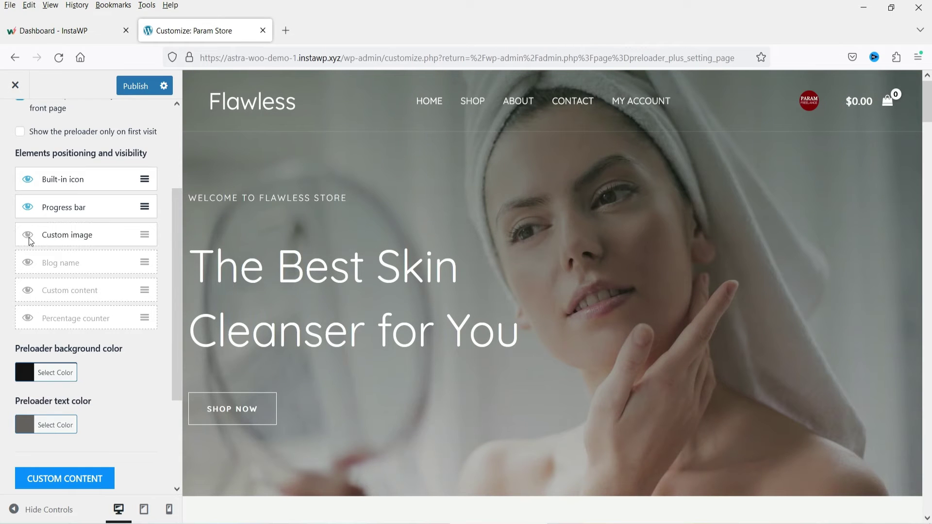
Make the custom image, blog name, custom content and percentage counter elements visible in the preloader.
{"action": "left_click", "coordinate": [28, 237]}
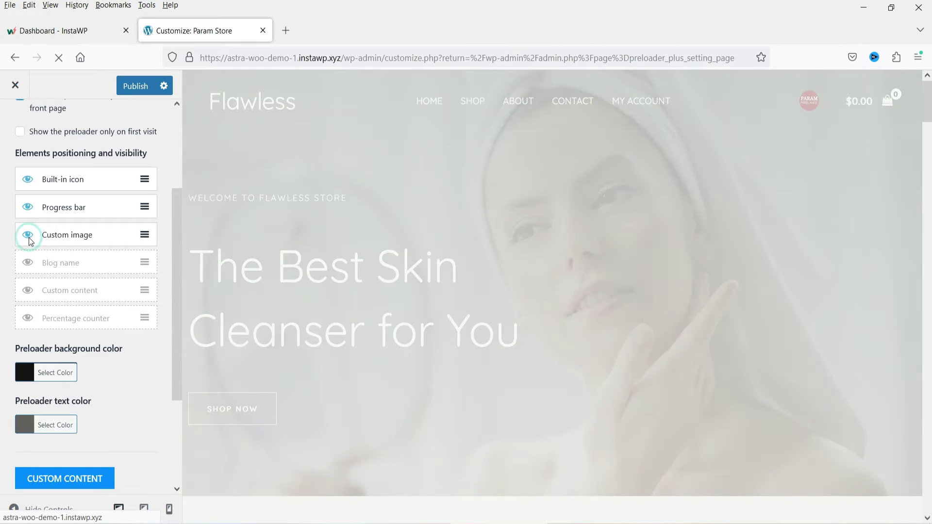
{"action": "left_click", "coordinate": [31, 266]}
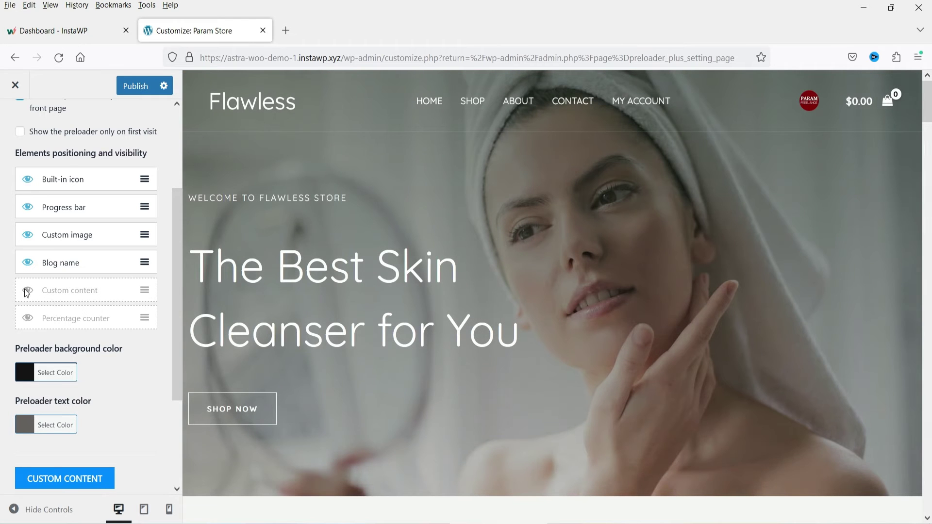
{"action": "left_click", "coordinate": [27, 291]}
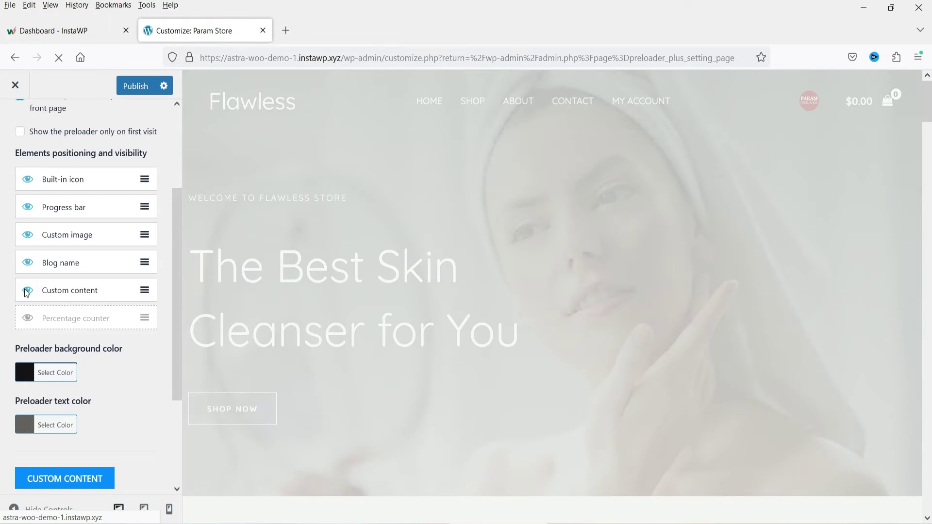
{"action": "left_click", "coordinate": [28, 318]}
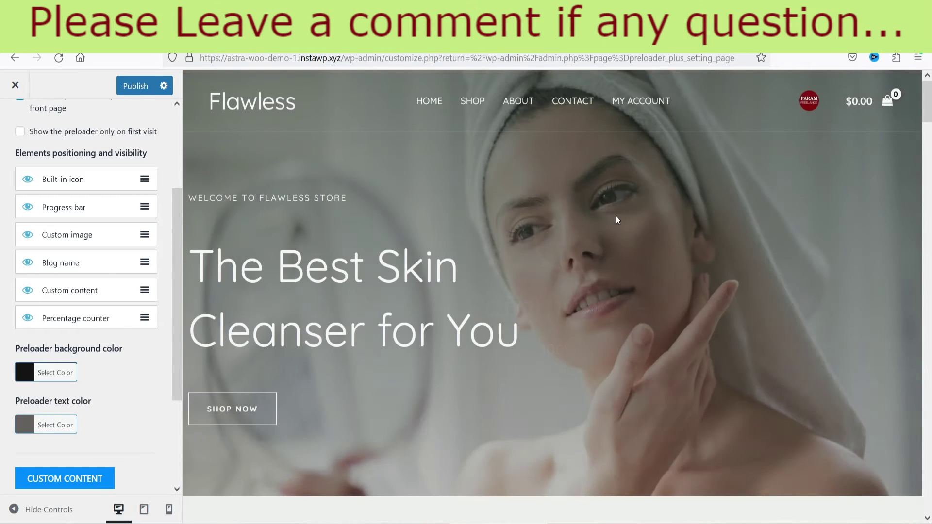
Set the preloader background color to a light yellow-green.
{"action": "left_click", "coordinate": [30, 381]}
{"action": "scroll", "coordinate": [83, 259], "scroll_direction": "down", "scroll_amount": 5}
{"action": "left_click", "coordinate": [84, 253]}
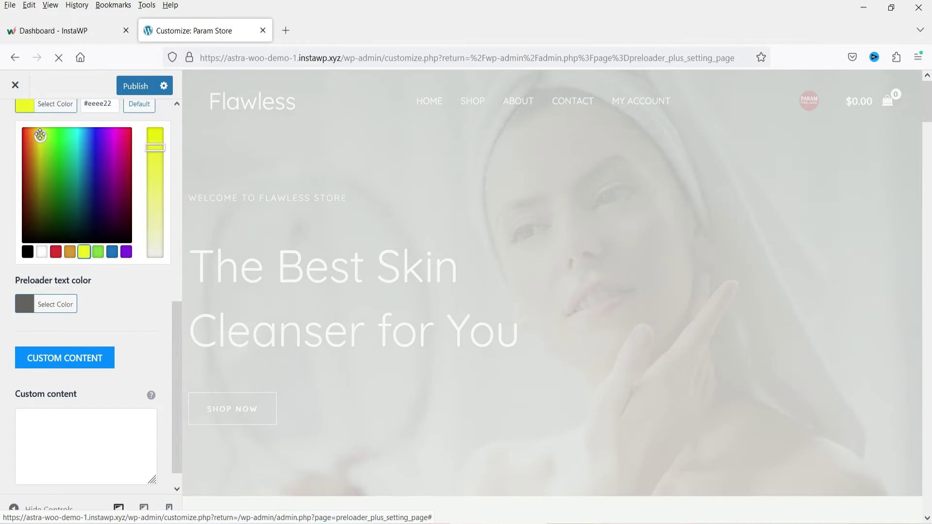
{"action": "left_click", "coordinate": [39, 146]}
{"action": "left_click_drag", "start_coordinate": [42, 148], "coordinate": [47, 129]}
{"action": "left_click_drag", "start_coordinate": [155, 147], "coordinate": [154, 166]}
{"action": "left_click", "coordinate": [21, 335]}
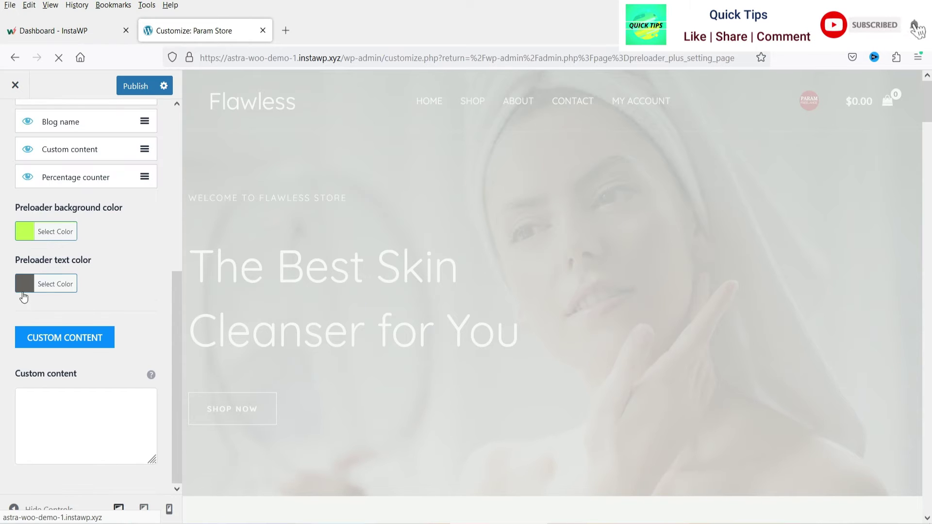
Set the preloader text color to dark blue, #0600bc.
{"action": "left_click", "coordinate": [23, 285]}
{"action": "left_click", "coordinate": [112, 432]}
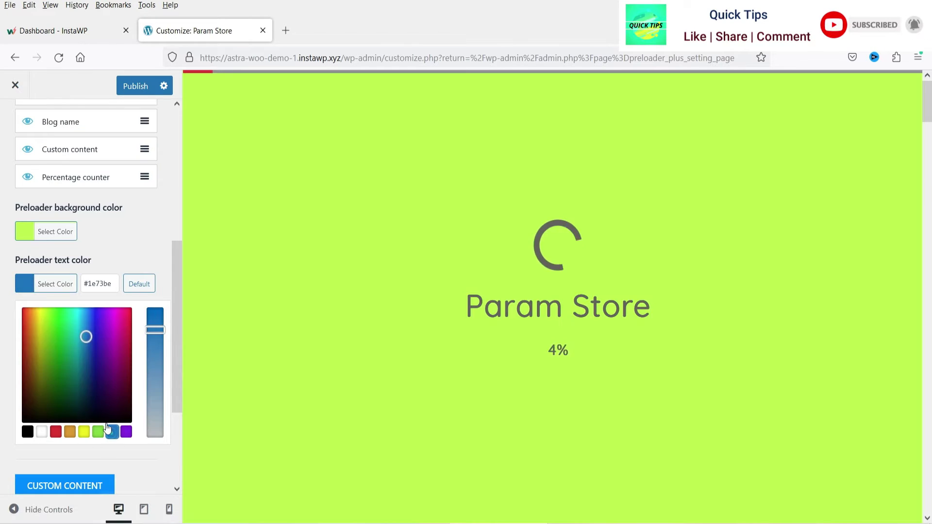
{"action": "left_click", "coordinate": [95, 349]}
{"action": "left_click_drag", "start_coordinate": [96, 349], "coordinate": [96, 338]}
{"action": "left_click_drag", "start_coordinate": [161, 329], "coordinate": [156, 309]}
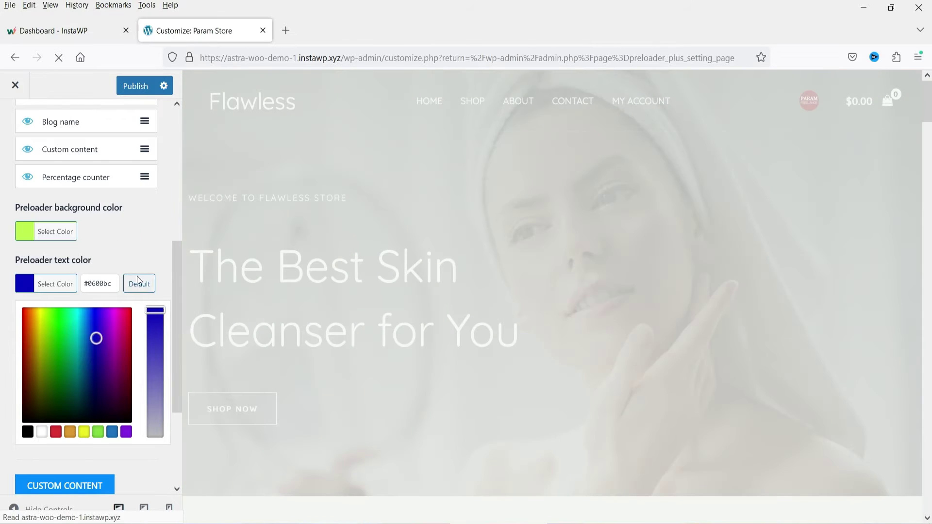
In the Preloader Plus typography settings, set the blog name's letter case to Capitalize and return to the section list.
{"action": "scroll", "coordinate": [137, 281], "scroll_direction": "up", "scroll_amount": 5}
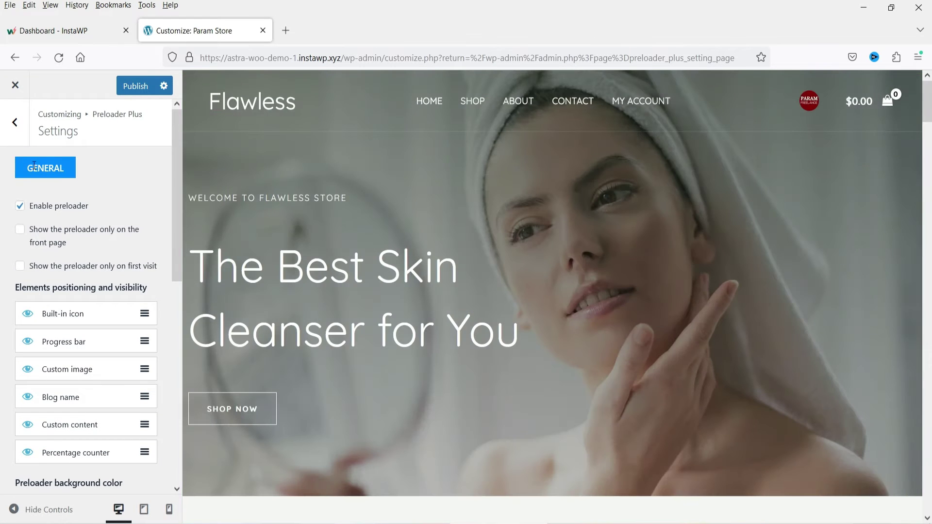
{"action": "left_click", "coordinate": [16, 123]}
{"action": "left_click", "coordinate": [60, 194]}
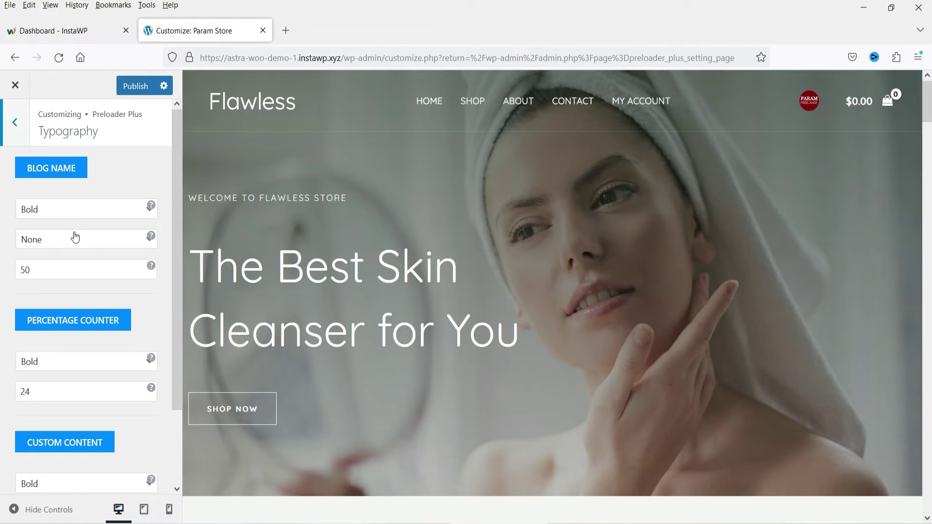
{"action": "left_click", "coordinate": [41, 208]}
{"action": "left_click", "coordinate": [41, 208]}
{"action": "left_click", "coordinate": [47, 245]}
{"action": "left_click", "coordinate": [47, 251]}
{"action": "left_click", "coordinate": [49, 251]}
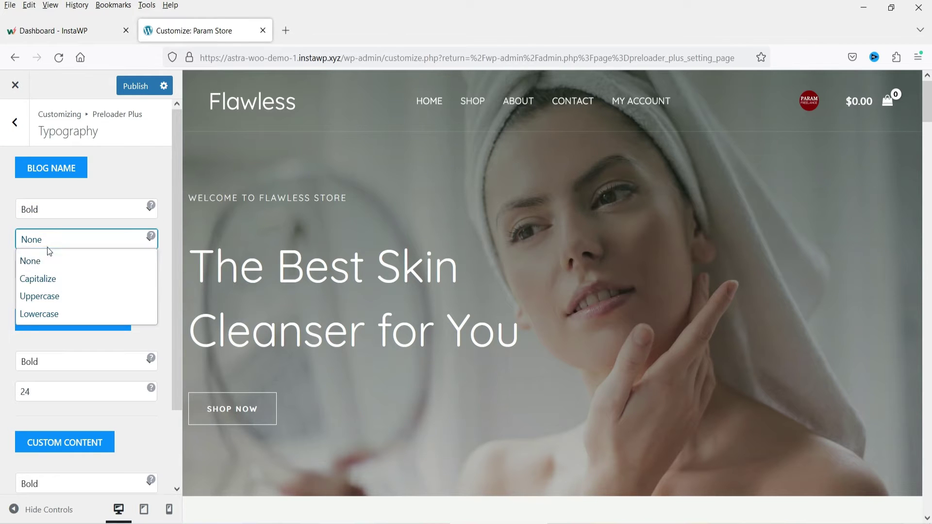
{"action": "left_click", "coordinate": [58, 279]}
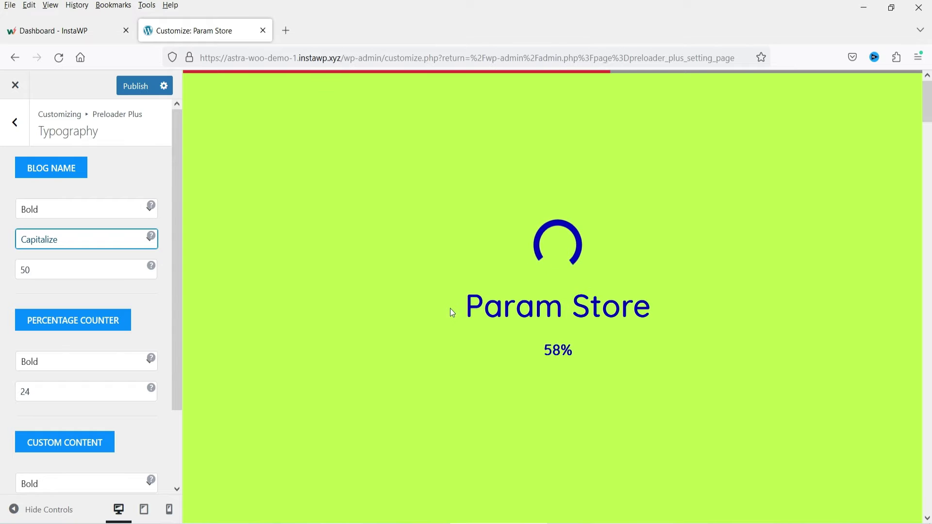
{"action": "left_click_drag", "start_coordinate": [450, 307], "coordinate": [654, 312]}
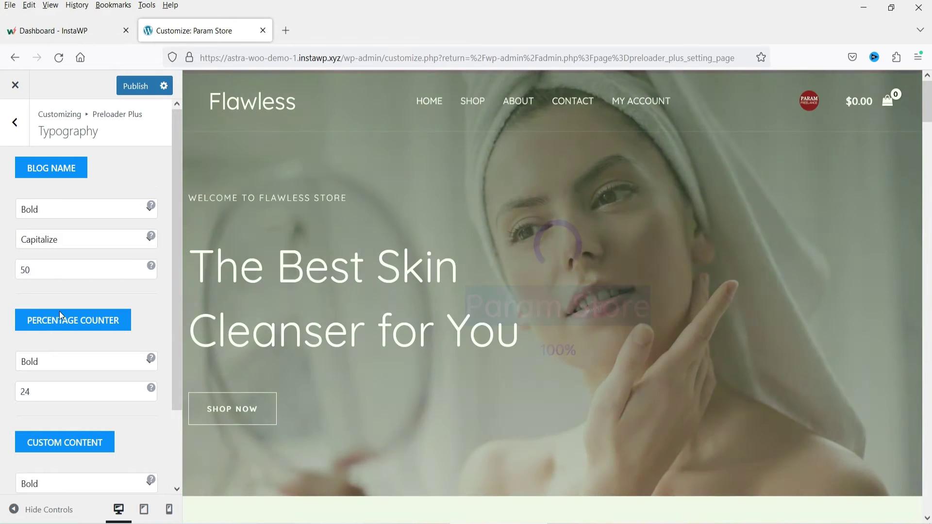
{"action": "scroll", "coordinate": [71, 335], "scroll_direction": "down", "scroll_amount": 3}
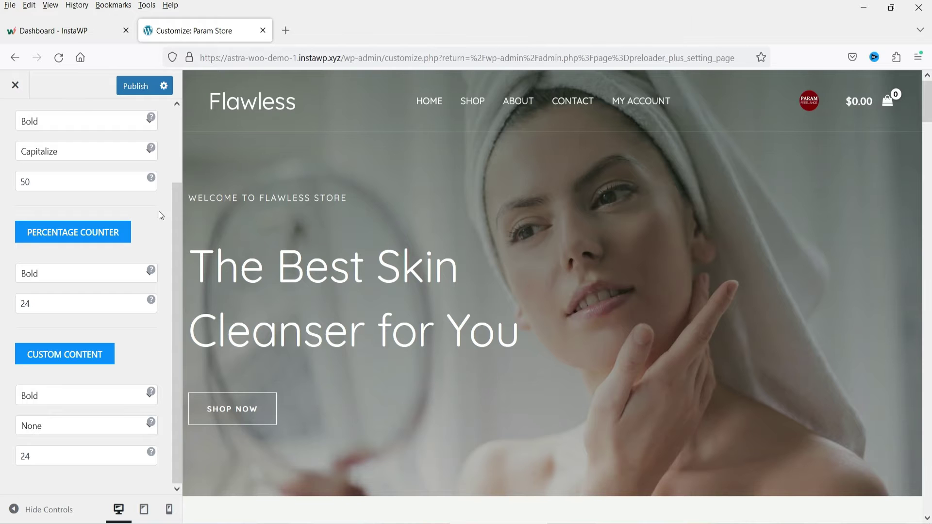
{"action": "scroll", "coordinate": [39, 181], "scroll_direction": "up", "scroll_amount": 3}
{"action": "left_click", "coordinate": [14, 124]}
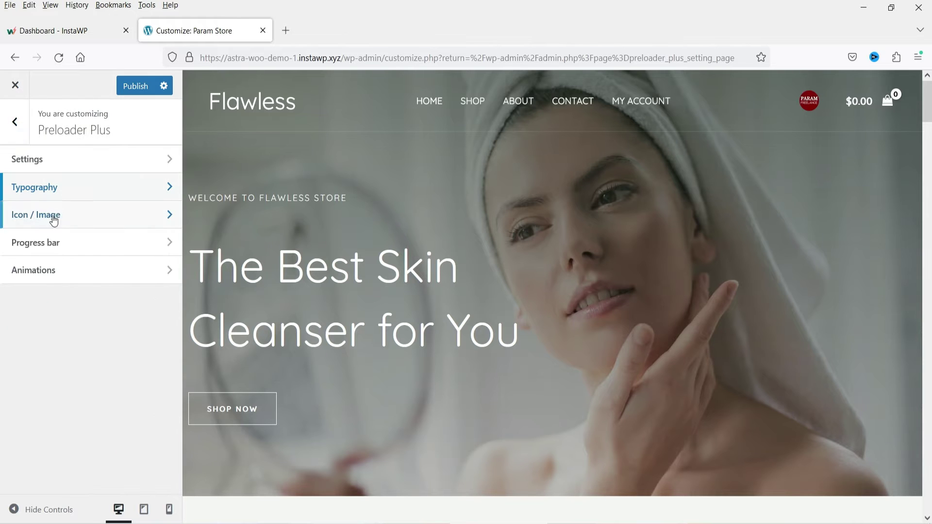
In the icon and image settings, select the concentric-circles built-in icon and set its dimension to 100.
{"action": "left_click", "coordinate": [48, 220]}
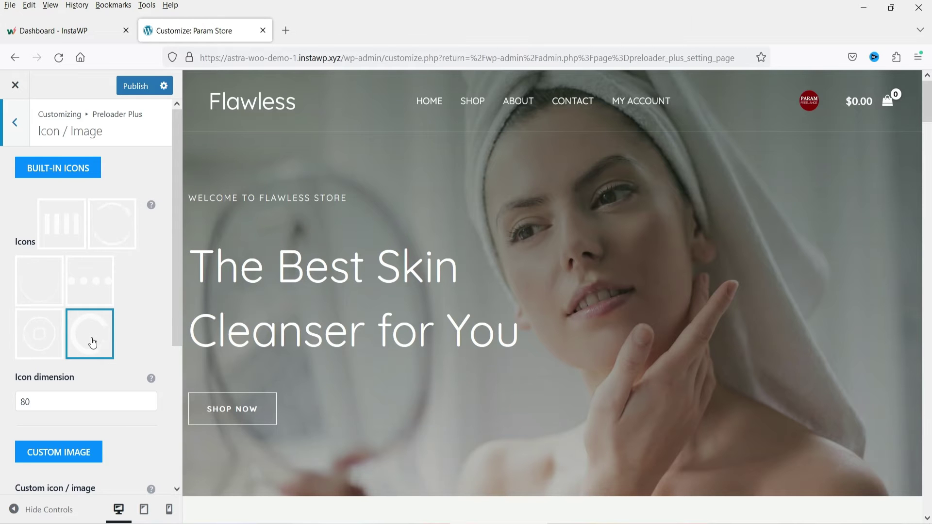
{"action": "left_click", "coordinate": [32, 344]}
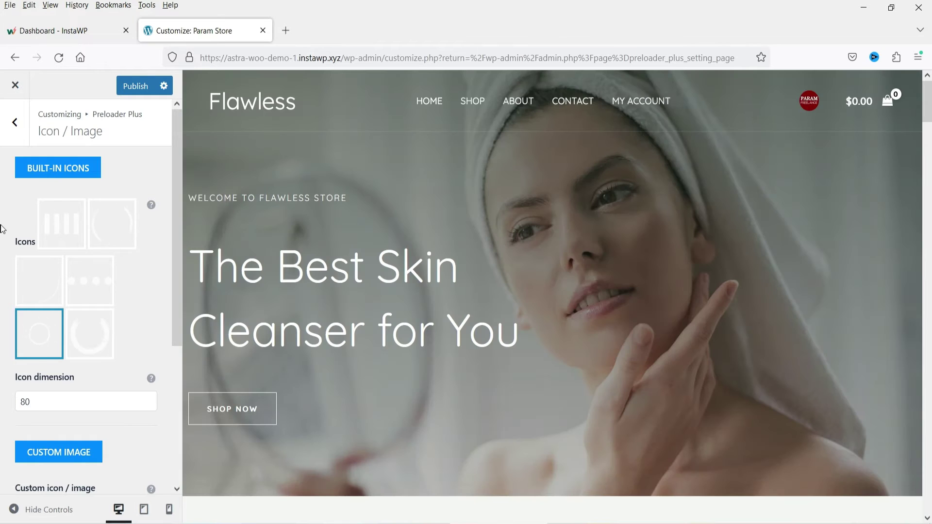
{"action": "scroll", "coordinate": [79, 270], "scroll_direction": "down", "scroll_amount": 3}
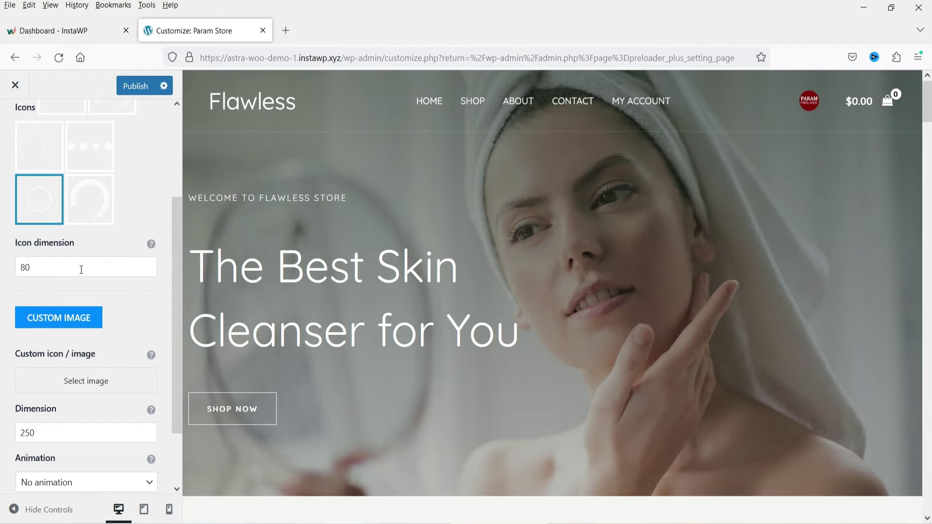
{"action": "mouse_move", "coordinate": [152, 250]}
{"action": "double_click", "coordinate": [39, 267]}
{"action": "type", "text": "100"}
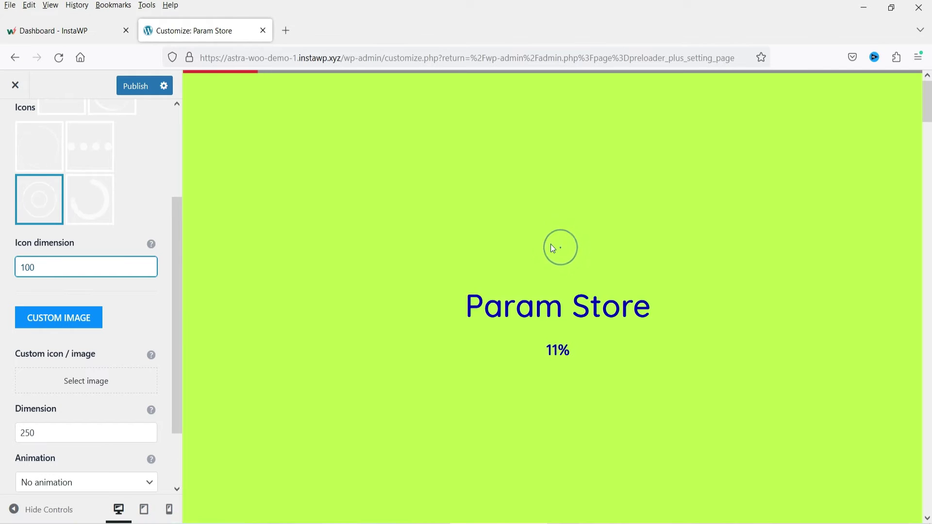
Choose channel-logo-quick-tips.jpg from the media library as the preloader's custom image.
{"action": "scroll", "coordinate": [83, 285], "scroll_direction": "down", "scroll_amount": 2}
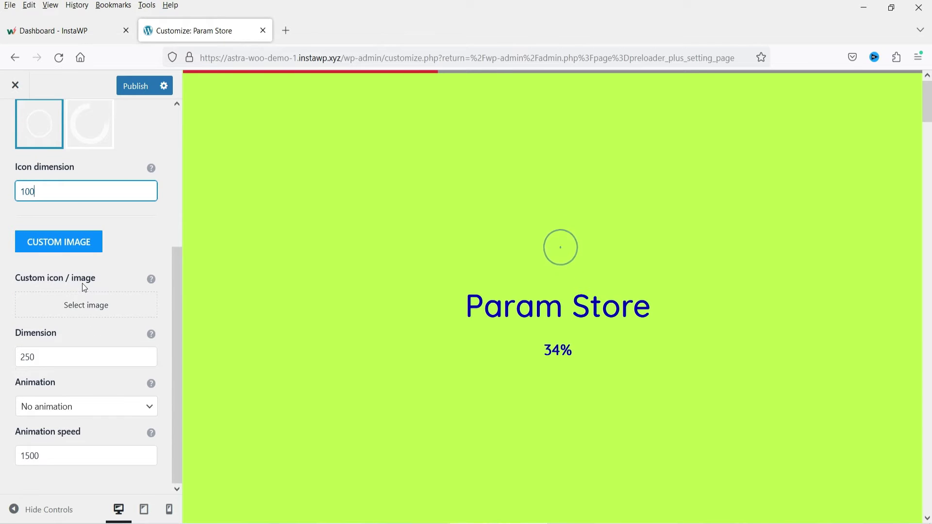
{"action": "left_click", "coordinate": [88, 305]}
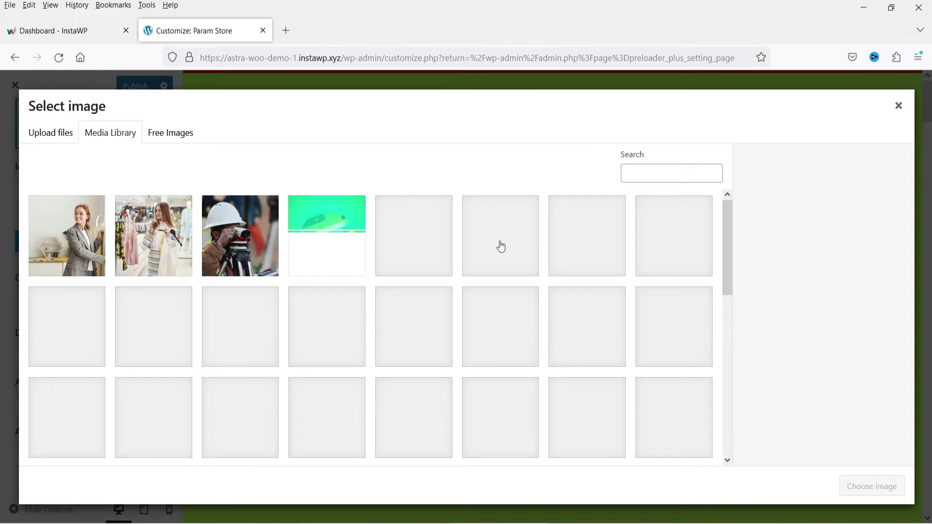
{"action": "left_click", "coordinate": [327, 242]}
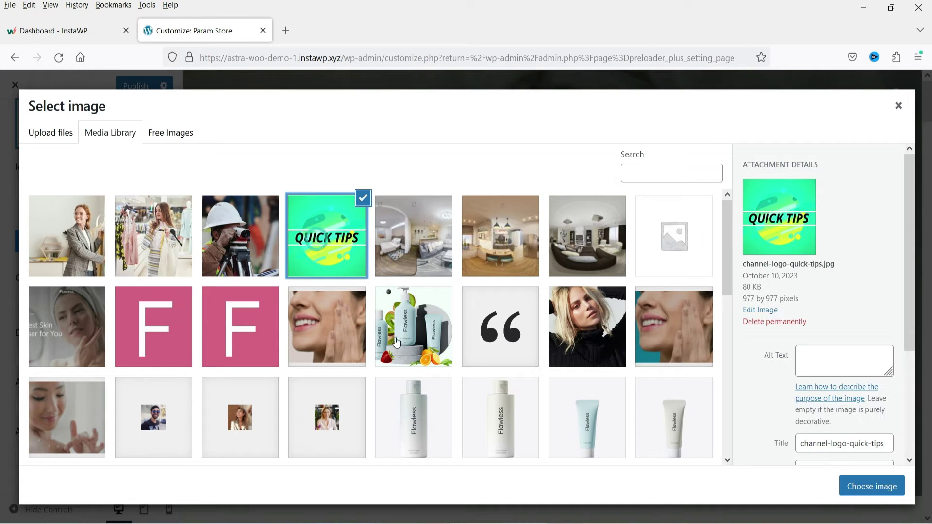
{"action": "left_click", "coordinate": [871, 486]}
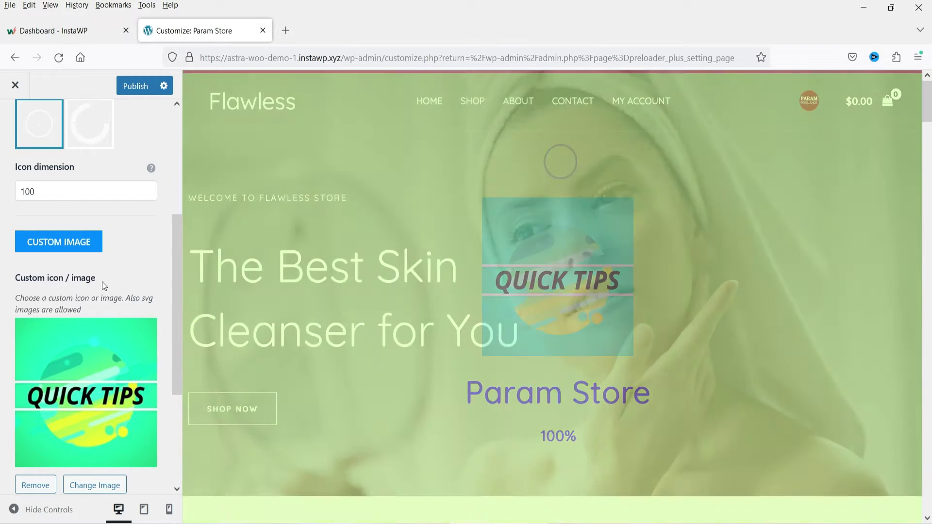
Set the custom image's dimension to 200 and its animation to Rotation, and return to the Preloader Plus section list.
{"action": "scroll", "coordinate": [47, 357], "scroll_direction": "down", "scroll_amount": 3}
{"action": "double_click", "coordinate": [47, 356]}
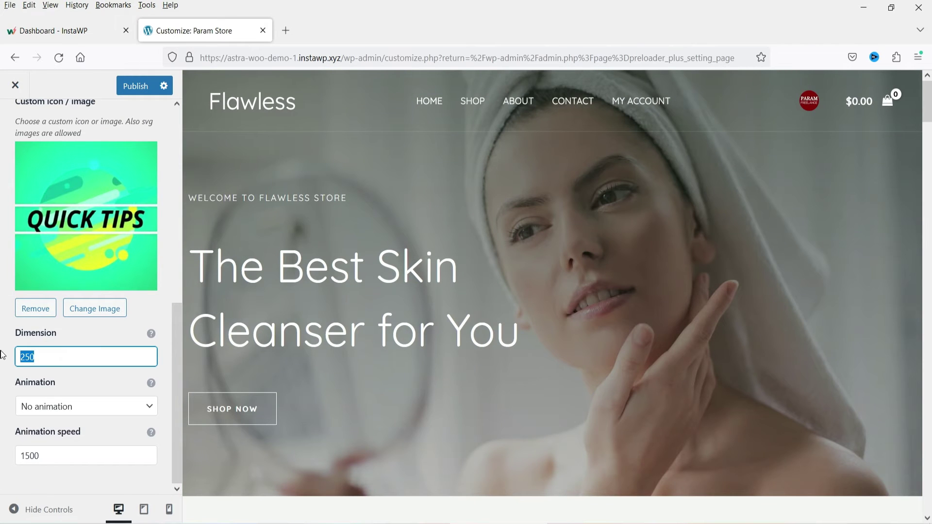
{"action": "type", "text": "200"}
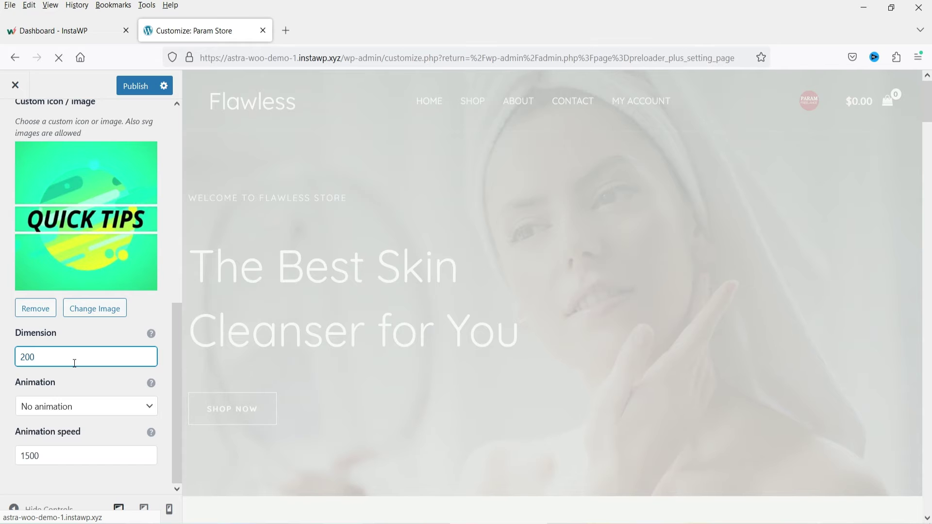
{"action": "left_click", "coordinate": [63, 410]}
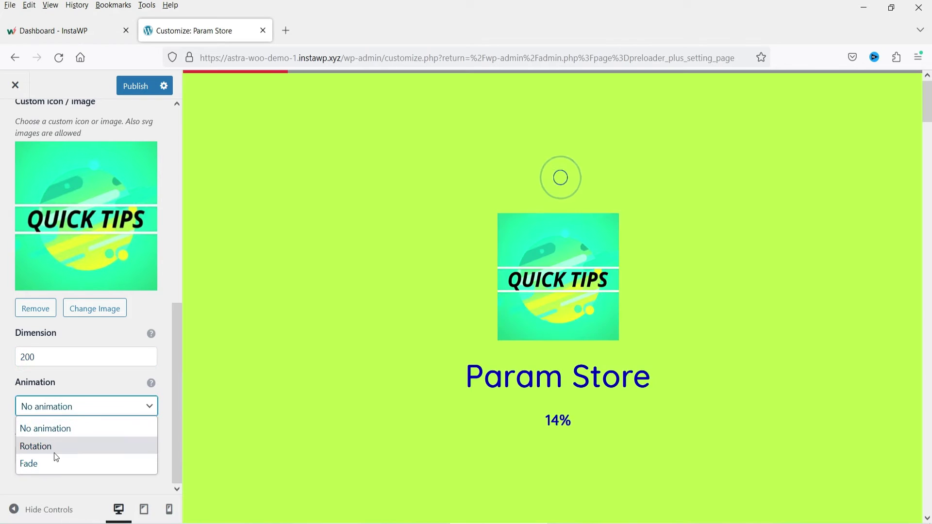
{"action": "left_click", "coordinate": [54, 453]}
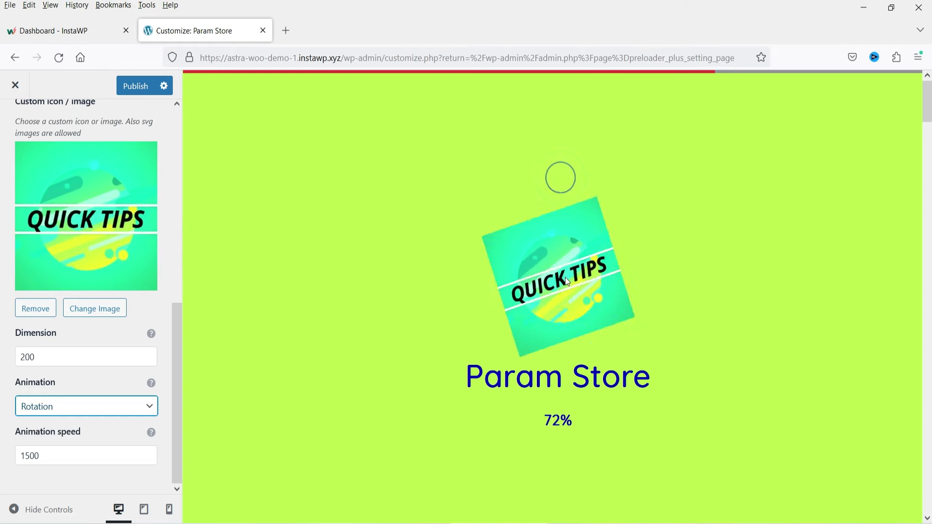
{"action": "scroll", "coordinate": [6, 225], "scroll_direction": "up", "scroll_amount": 8}
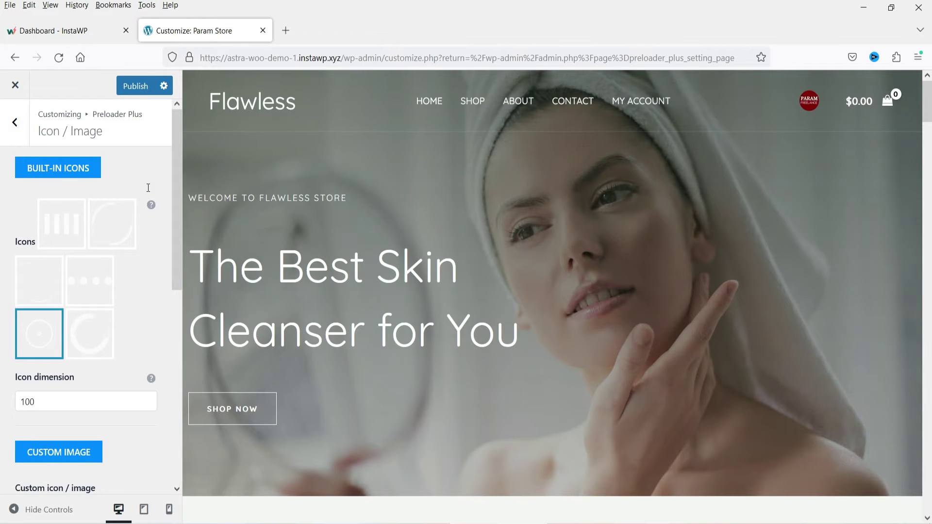
{"action": "left_click", "coordinate": [16, 122]}
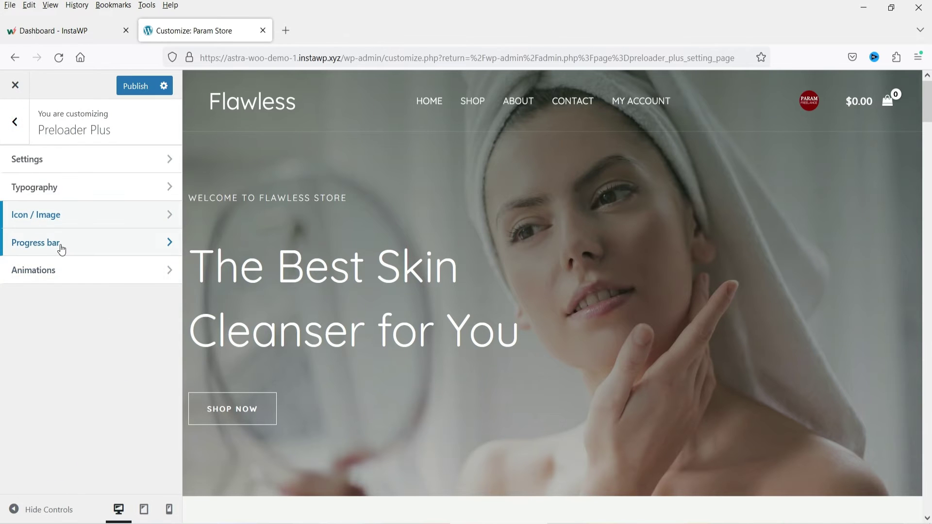
In the progress bar settings, set the bar's height to 20 and its position to Bottom.
{"action": "left_click", "coordinate": [60, 243]}
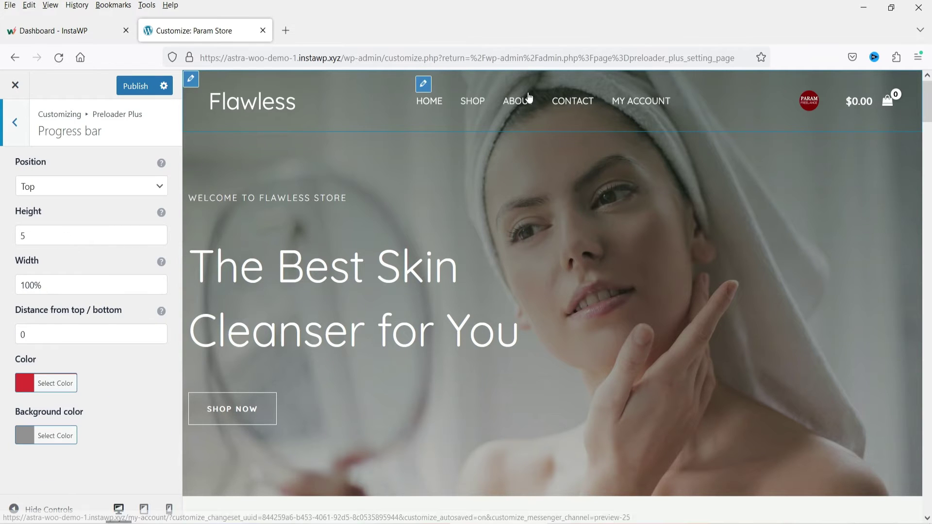
{"action": "double_click", "coordinate": [43, 234]}
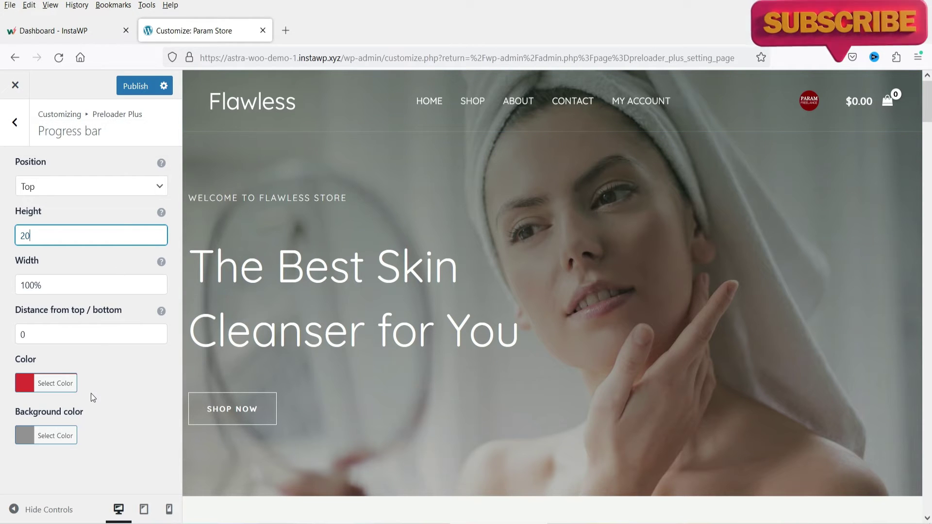
{"action": "left_click", "coordinate": [72, 187]}
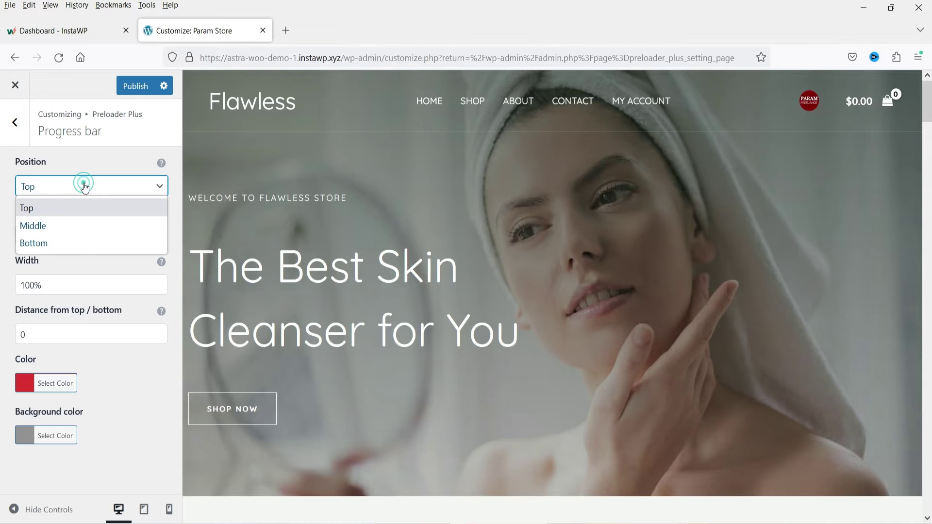
{"action": "left_click", "coordinate": [83, 244]}
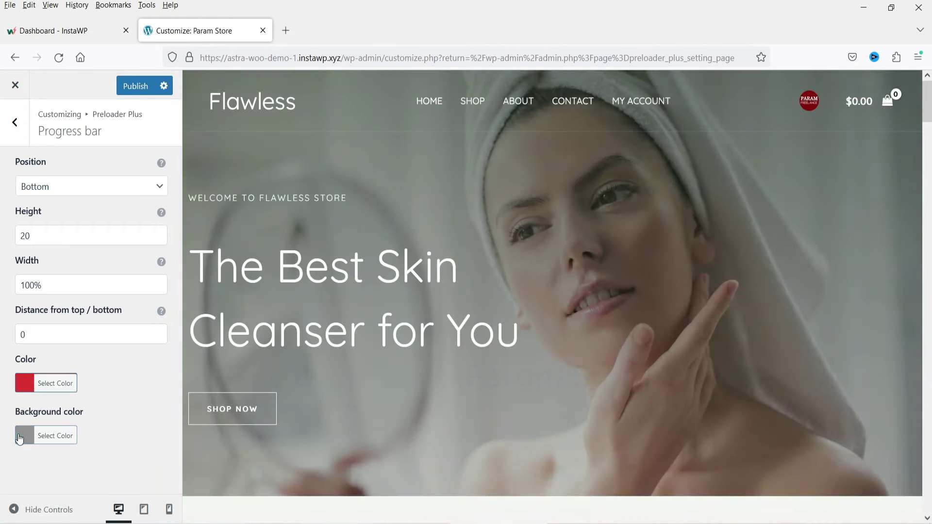
Set the progress bar's background color to dark blue, #1821a0, and return to the Preloader Plus section list.
{"action": "left_click", "coordinate": [24, 435]}
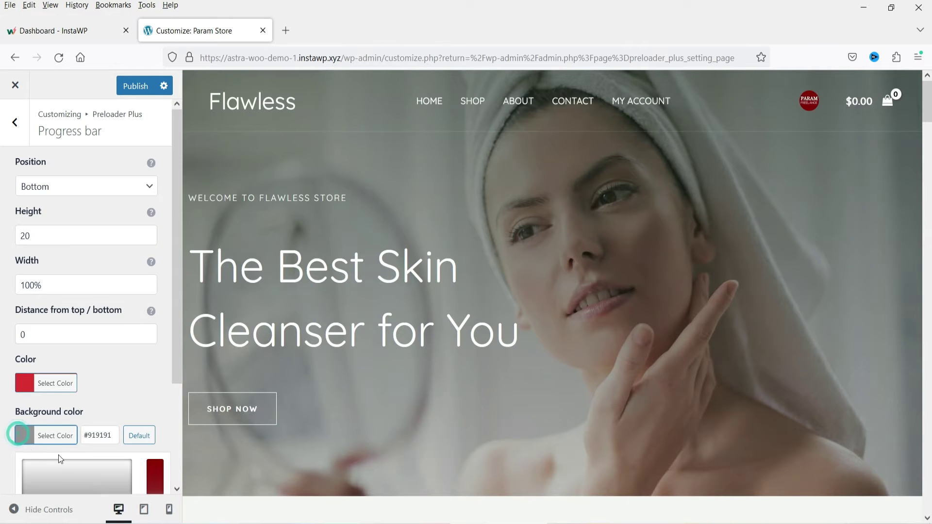
{"action": "scroll", "coordinate": [119, 390], "scroll_direction": "down", "scroll_amount": 3}
{"action": "left_click", "coordinate": [112, 452]}
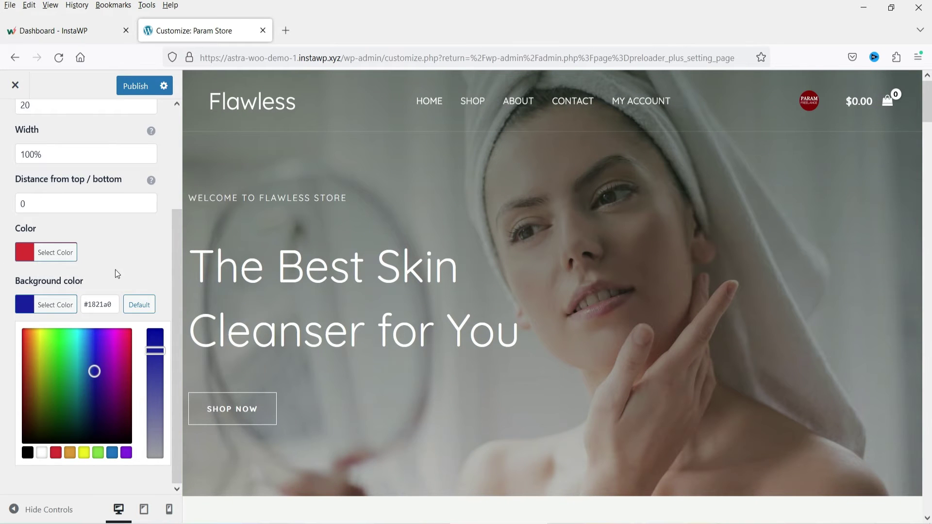
{"action": "left_click", "coordinate": [116, 273]}
{"action": "left_click", "coordinate": [14, 119]}
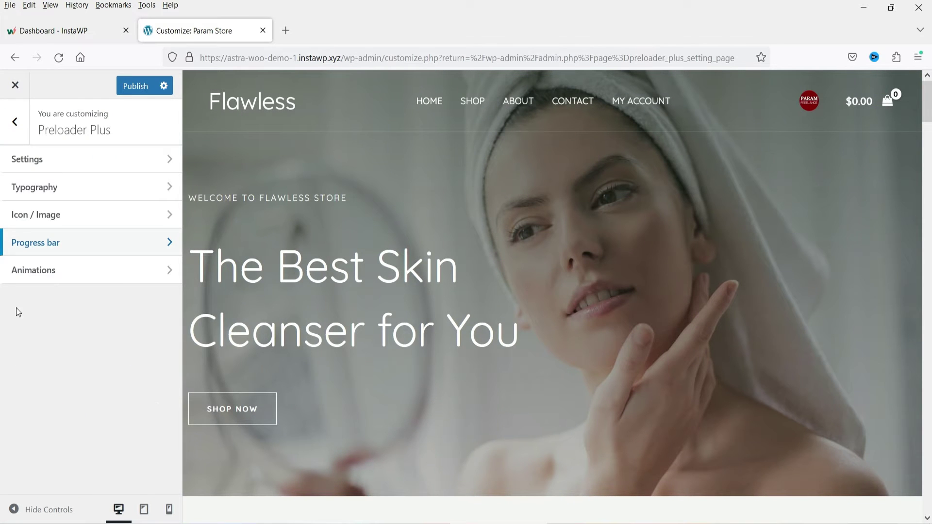
In the animation settings, set the preloader animation's opacity to 50 and publish the customizations.
{"action": "left_click", "coordinate": [46, 270]}
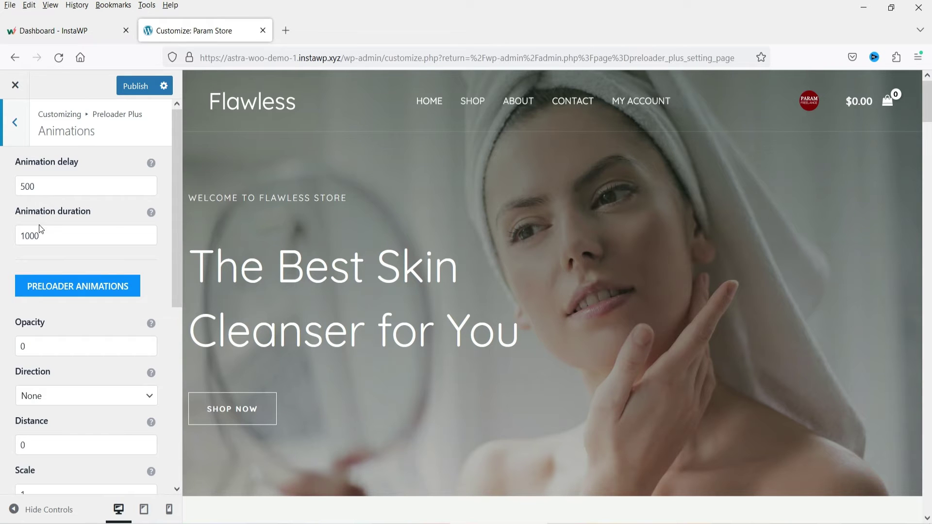
{"action": "scroll", "coordinate": [76, 274], "scroll_direction": "down", "scroll_amount": 3}
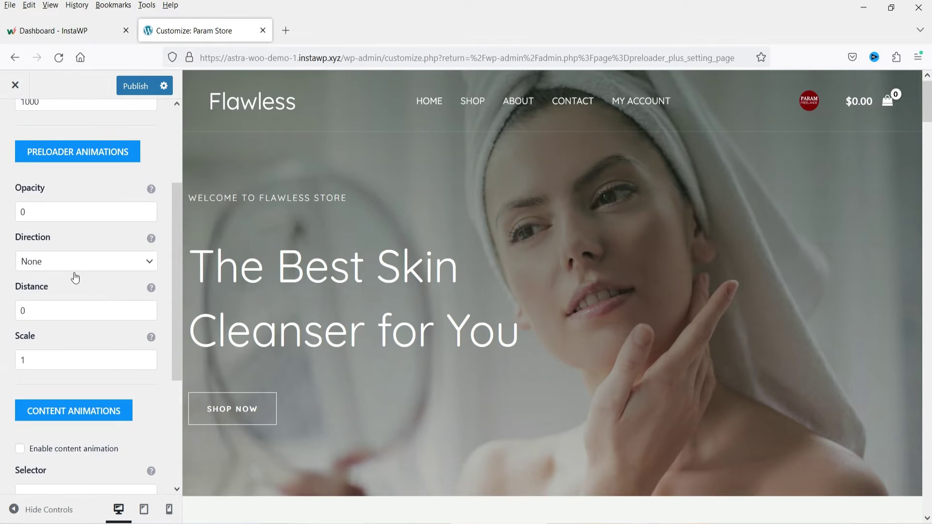
{"action": "scroll", "coordinate": [58, 311], "scroll_direction": "down", "scroll_amount": 4}
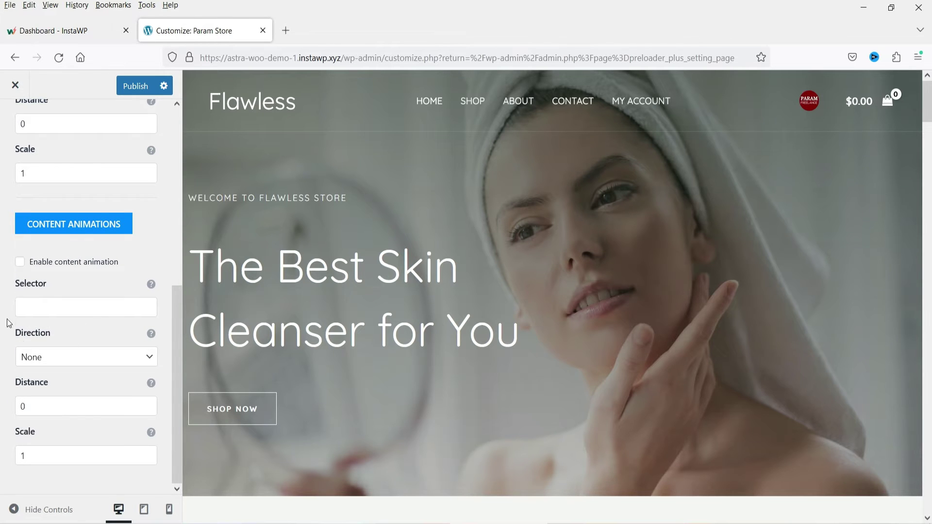
{"action": "scroll", "coordinate": [107, 297], "scroll_direction": "up", "scroll_amount": 7}
{"action": "scroll", "coordinate": [95, 345], "scroll_direction": "down", "scroll_amount": 1}
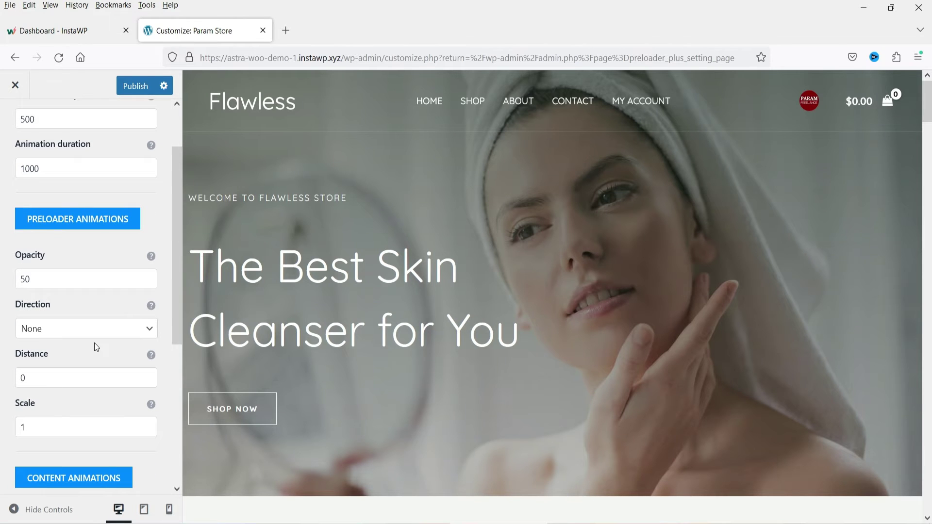
{"action": "left_click", "coordinate": [123, 87]}
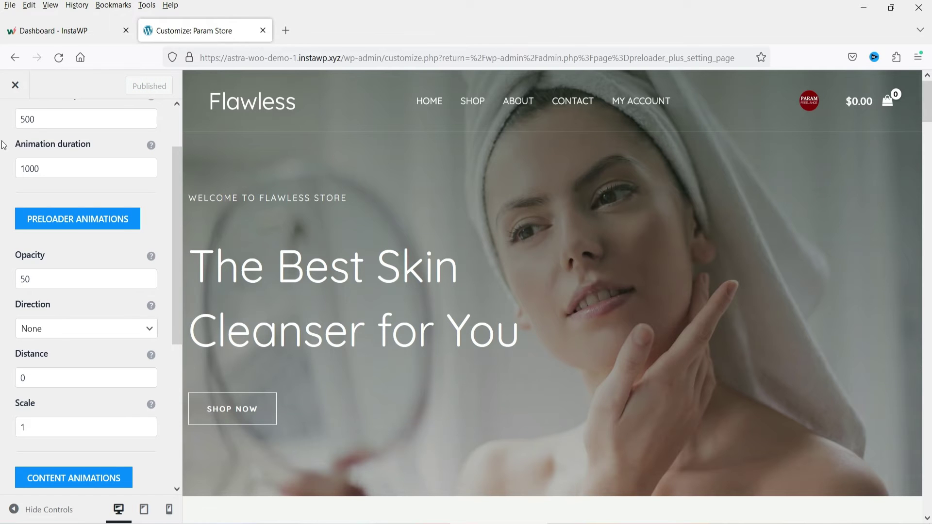
Close the Customizer and open the store's front end in a new browser tab to check the preloader.
{"action": "left_click", "coordinate": [15, 85]}
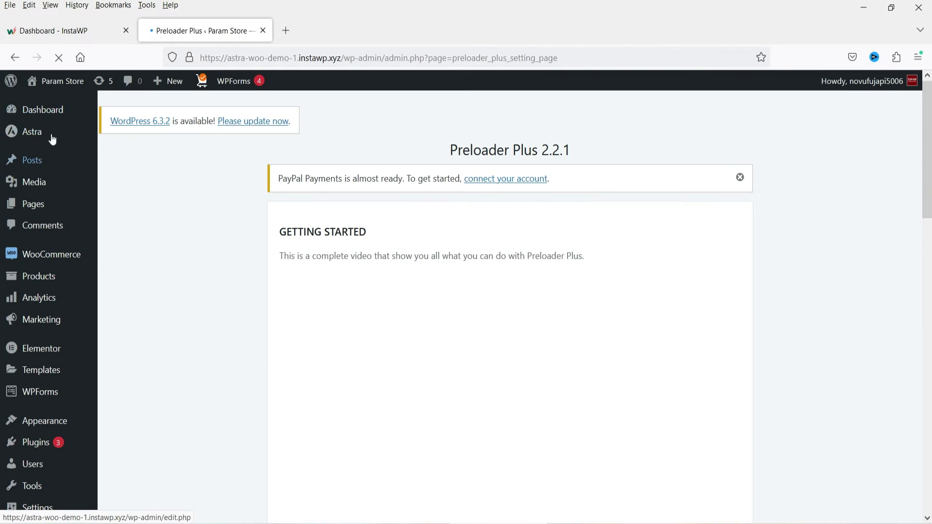
{"action": "mouse_move", "coordinate": [53, 84]}
{"action": "right_click", "coordinate": [47, 102]}
{"action": "left_click", "coordinate": [78, 60]}
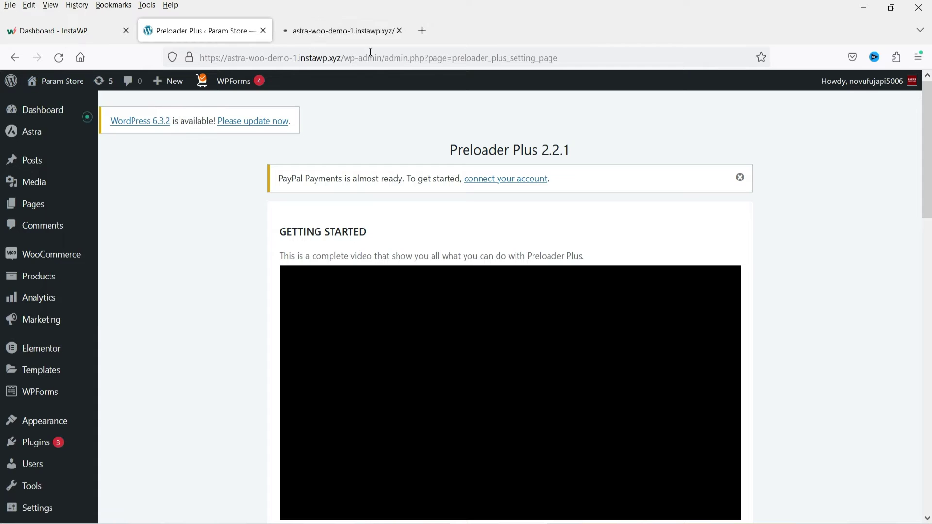
{"action": "left_click", "coordinate": [339, 30]}
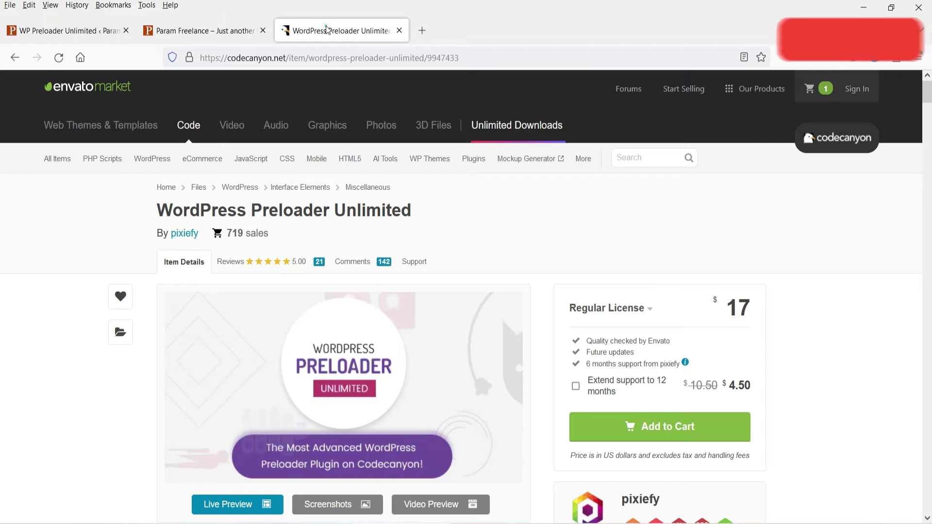
Review the CodeCanyon item page for the WordPress Preloader Unlimited plugin, including its price and feature description.
{"action": "left_click", "coordinate": [330, 30]}
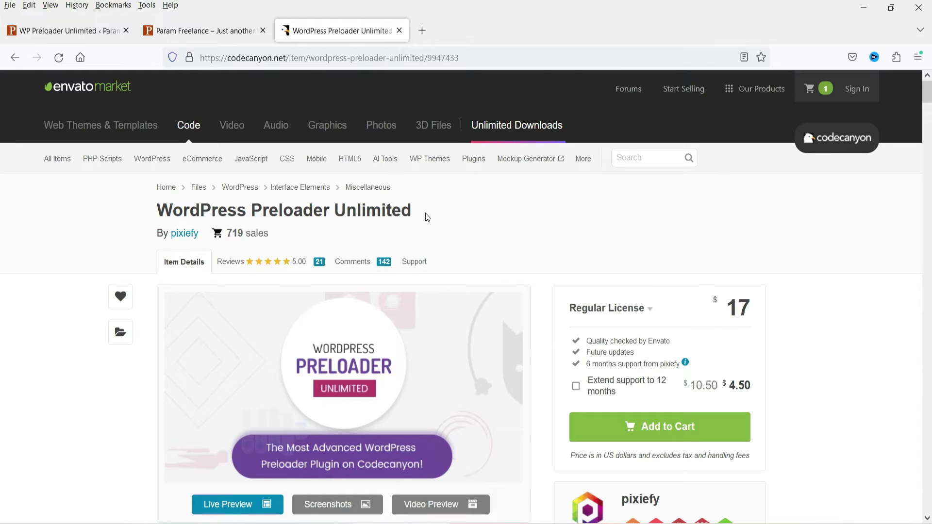
{"action": "left_click_drag", "start_coordinate": [748, 314], "coordinate": [729, 319]}
{"action": "left_click", "coordinate": [835, 354]}
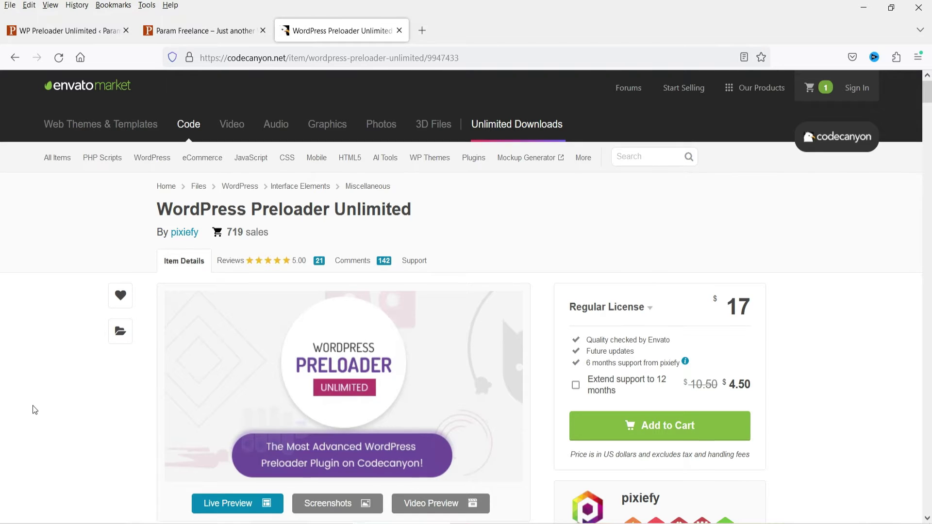
{"action": "scroll", "coordinate": [33, 405], "scroll_direction": "down", "scroll_amount": 15}
{"action": "scroll", "coordinate": [34, 406], "scroll_direction": "up", "scroll_amount": 12}
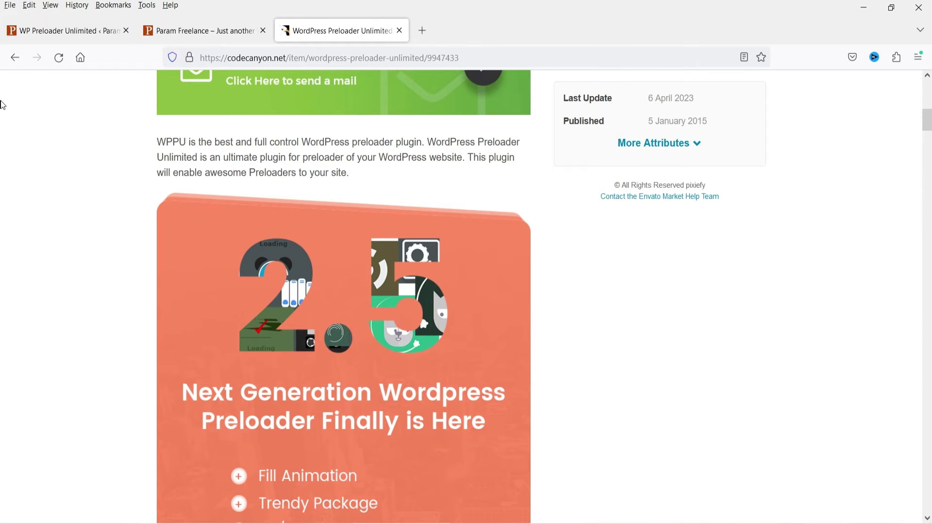
Switch to the WP Preloader Unlimited options page, browse the Trendy preloaders and open the General Settings.
{"action": "left_click", "coordinate": [35, 31]}
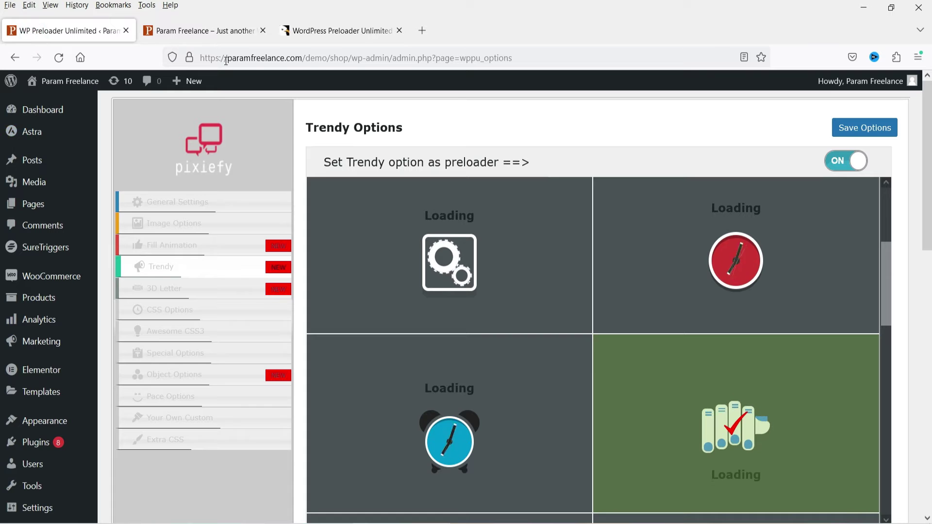
{"action": "scroll", "coordinate": [76, 339], "scroll_direction": "down", "scroll_amount": 4}
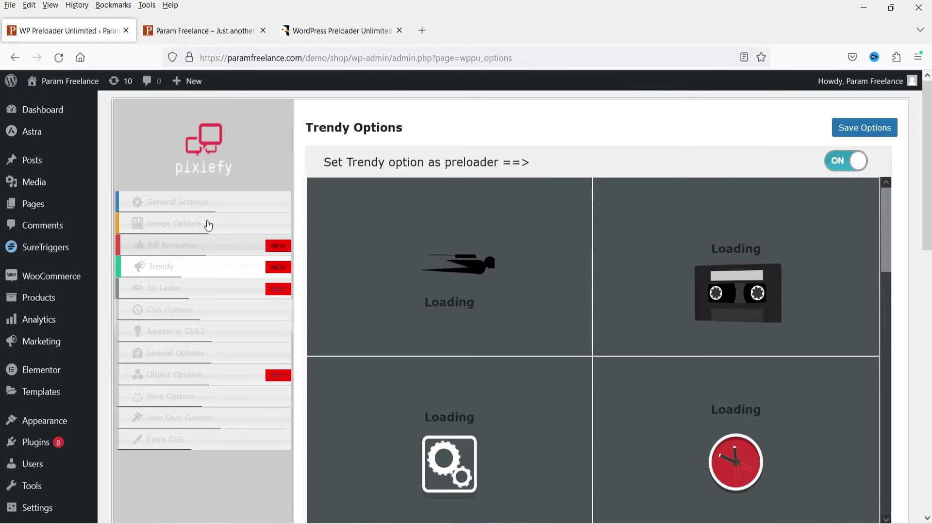
{"action": "left_click", "coordinate": [234, 210]}
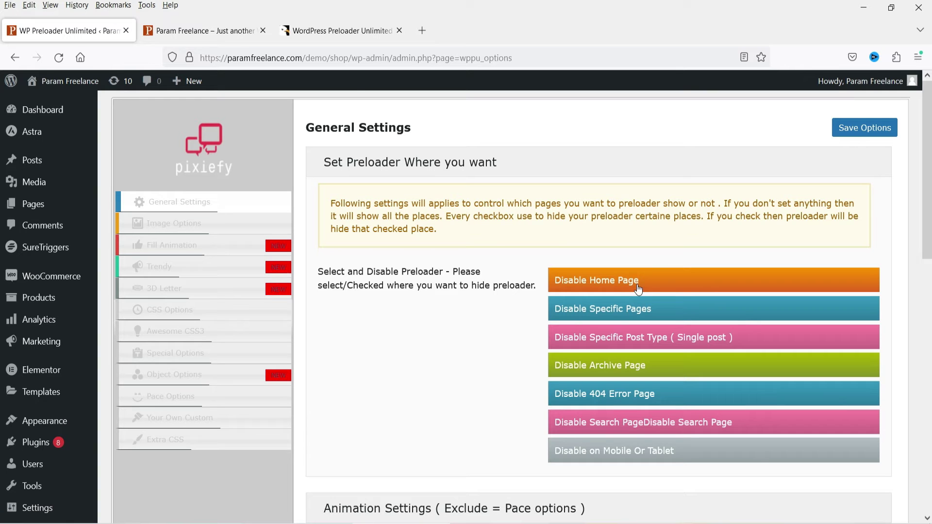
Examine the home page option and the list of specific pages on which the preloader can be disabled.
{"action": "left_click", "coordinate": [581, 292]}
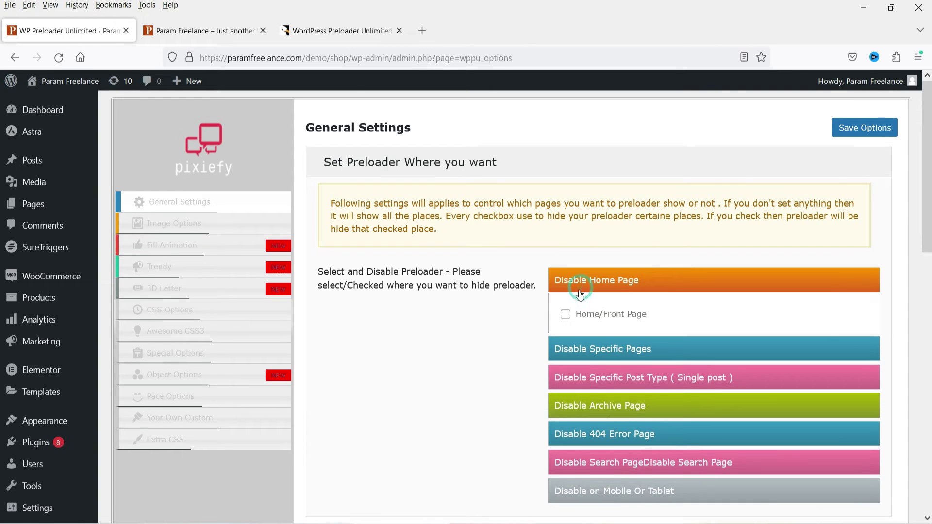
{"action": "left_click", "coordinate": [566, 316]}
{"action": "left_click", "coordinate": [575, 354]}
{"action": "scroll", "coordinate": [742, 309], "scroll_direction": "down", "scroll_amount": 10}
{"action": "scroll", "coordinate": [630, 258], "scroll_direction": "down", "scroll_amount": 4}
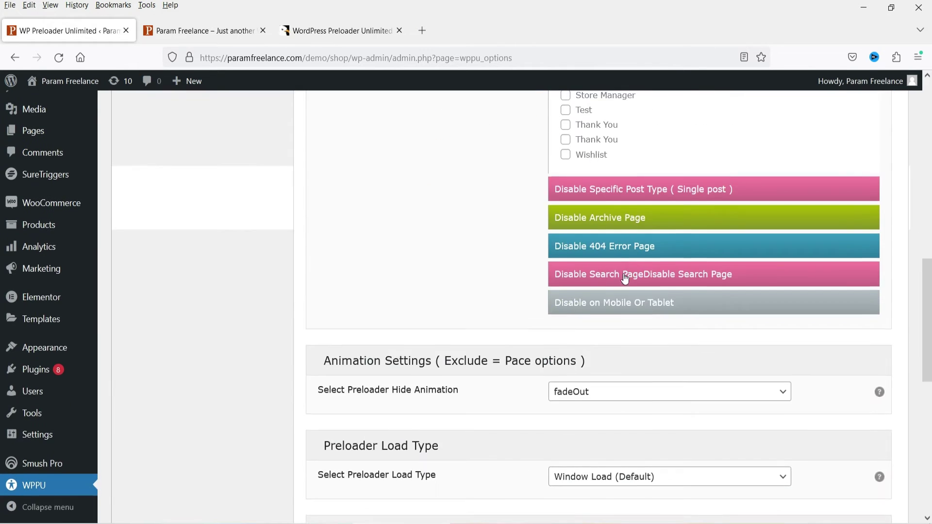
{"action": "scroll", "coordinate": [625, 273], "scroll_direction": "up", "scroll_amount": 7}
{"action": "scroll", "coordinate": [781, 333], "scroll_direction": "up", "scroll_amount": 4}
{"action": "scroll", "coordinate": [769, 333], "scroll_direction": "up", "scroll_amount": 1}
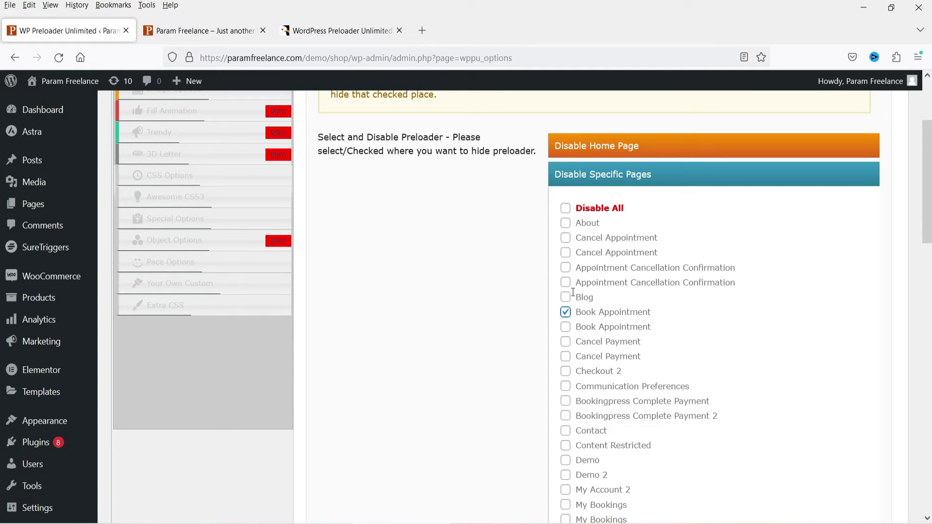
Select Disable All for the specific pages, clear it again and collapse the Disable Specific Pages section.
{"action": "left_click", "coordinate": [566, 208]}
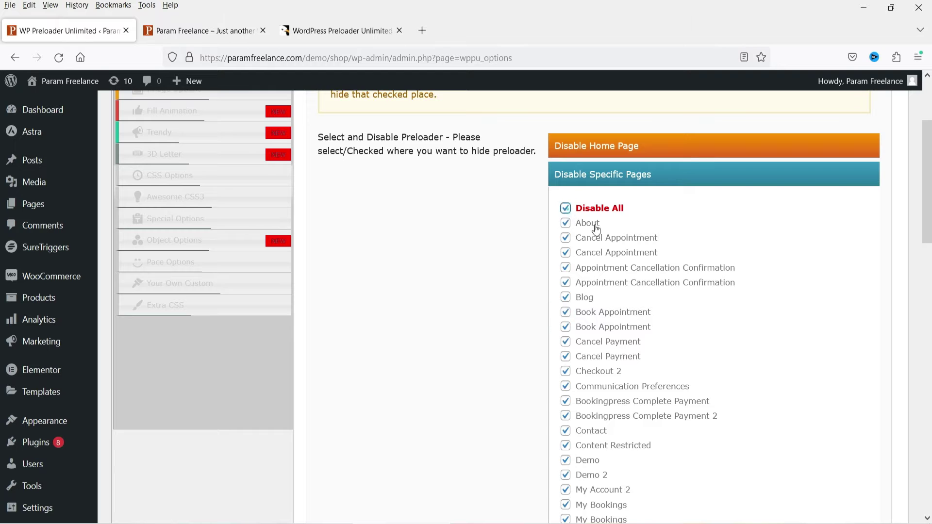
{"action": "scroll", "coordinate": [727, 278], "scroll_direction": "down", "scroll_amount": 5}
{"action": "scroll", "coordinate": [726, 278], "scroll_direction": "up", "scroll_amount": 7}
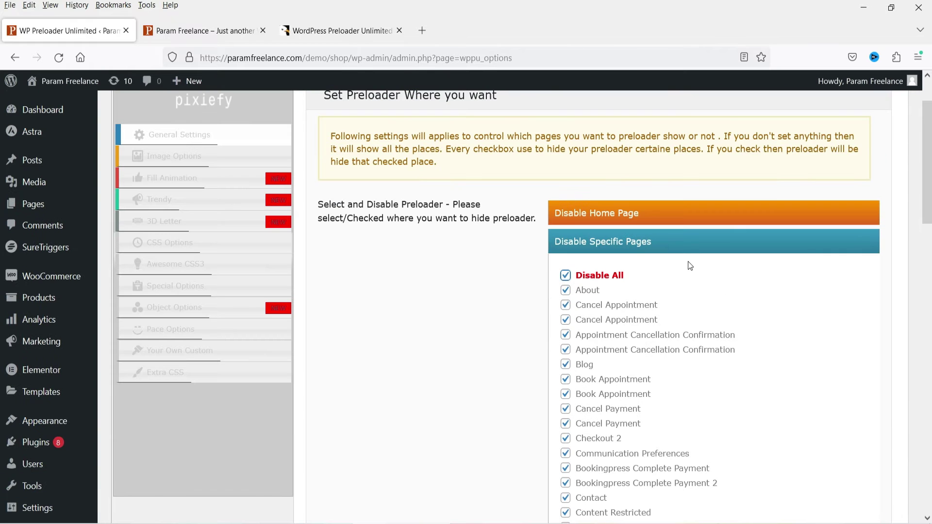
{"action": "left_click", "coordinate": [565, 276]}
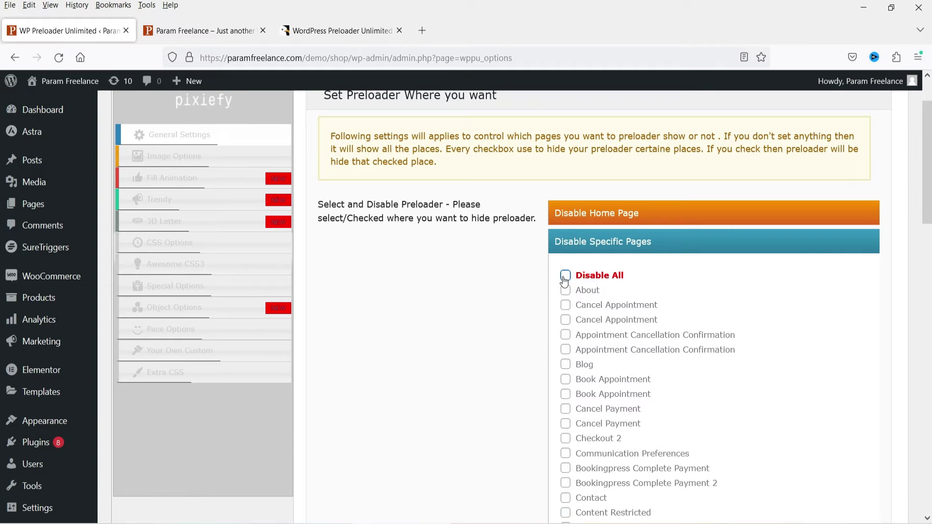
{"action": "left_click", "coordinate": [606, 242]}
Examine the disable options for single post types, archive pages, the 404 page, the search page, and mobile or tablet.
{"action": "left_click", "coordinate": [620, 270]}
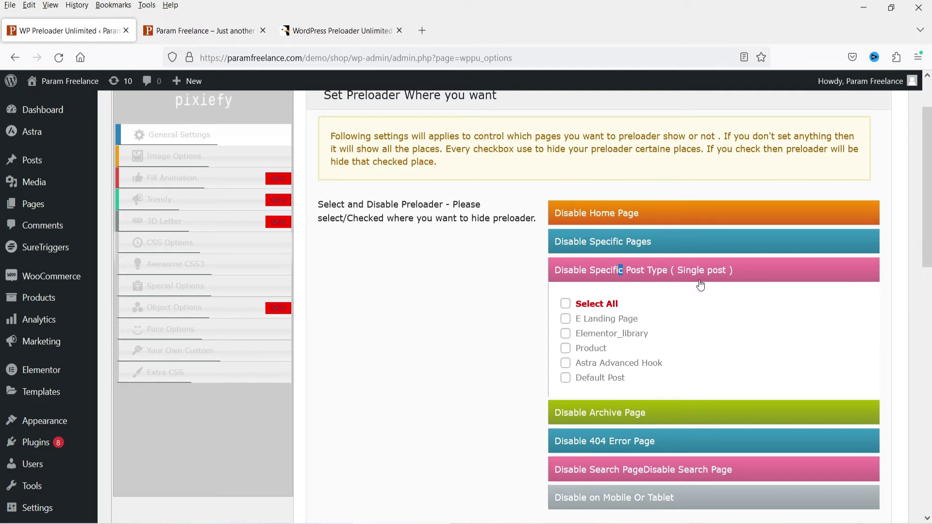
{"action": "left_click", "coordinate": [565, 320]}
{"action": "left_click", "coordinate": [633, 412]}
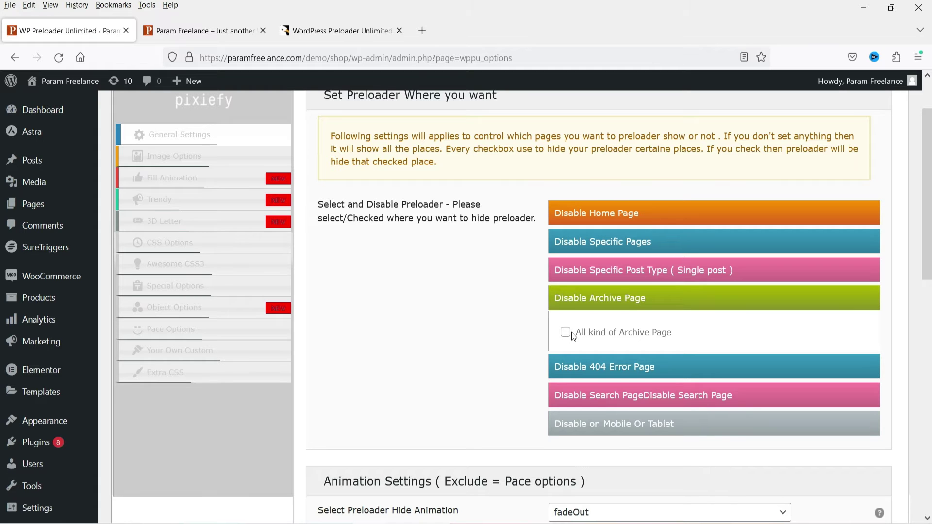
{"action": "left_click", "coordinate": [606, 367]}
{"action": "left_click", "coordinate": [637, 408]}
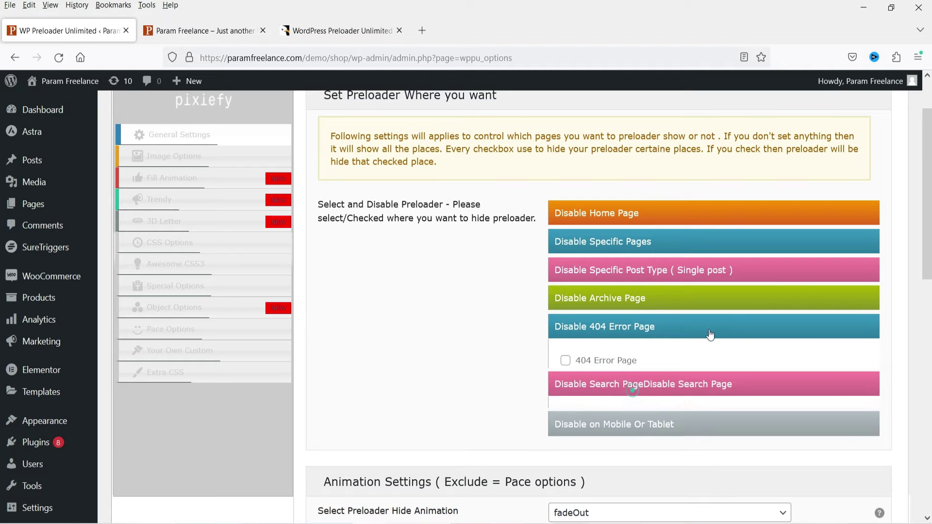
{"action": "scroll", "coordinate": [679, 344], "scroll_direction": "down", "scroll_amount": 2}
{"action": "left_click", "coordinate": [640, 357]}
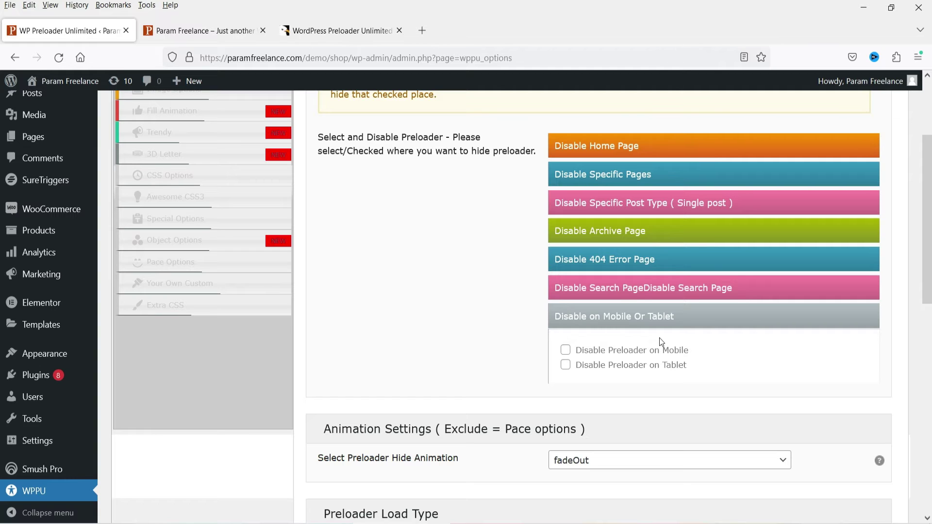
{"action": "left_click", "coordinate": [563, 352]}
Try the Custom time period as the preloader load type and set it back to Window Load (Default).
{"action": "scroll", "coordinate": [593, 267], "scroll_direction": "down", "scroll_amount": 8}
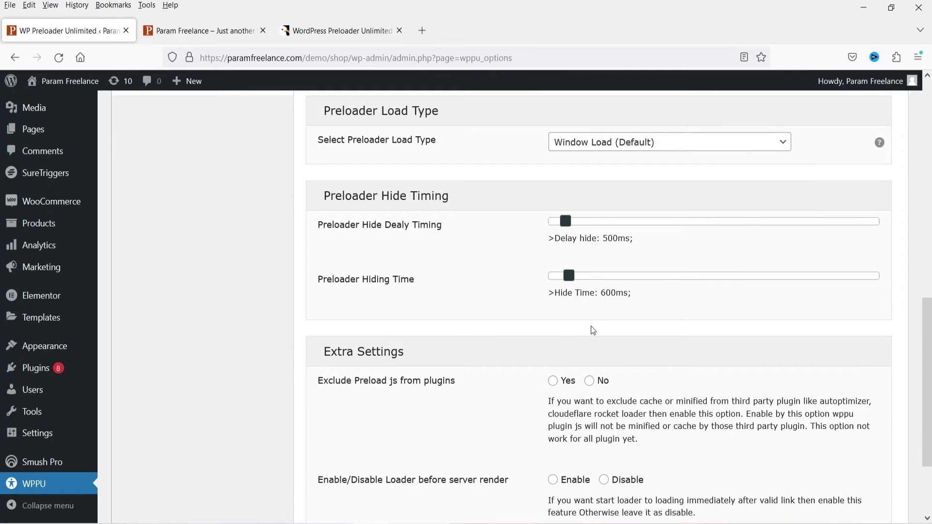
{"action": "scroll", "coordinate": [480, 339], "scroll_direction": "down", "scroll_amount": 2}
{"action": "scroll", "coordinate": [656, 400], "scroll_direction": "up", "scroll_amount": 4}
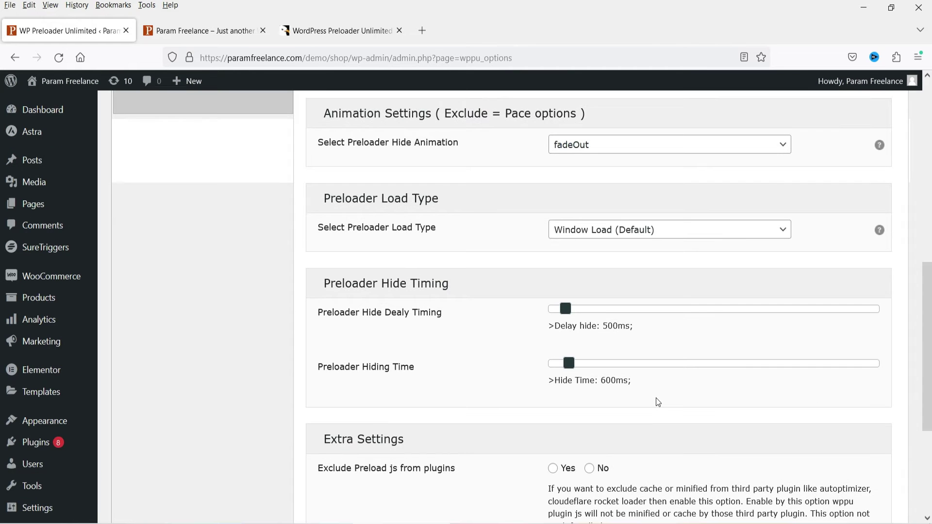
{"action": "scroll", "coordinate": [656, 397], "scroll_direction": "up", "scroll_amount": 3}
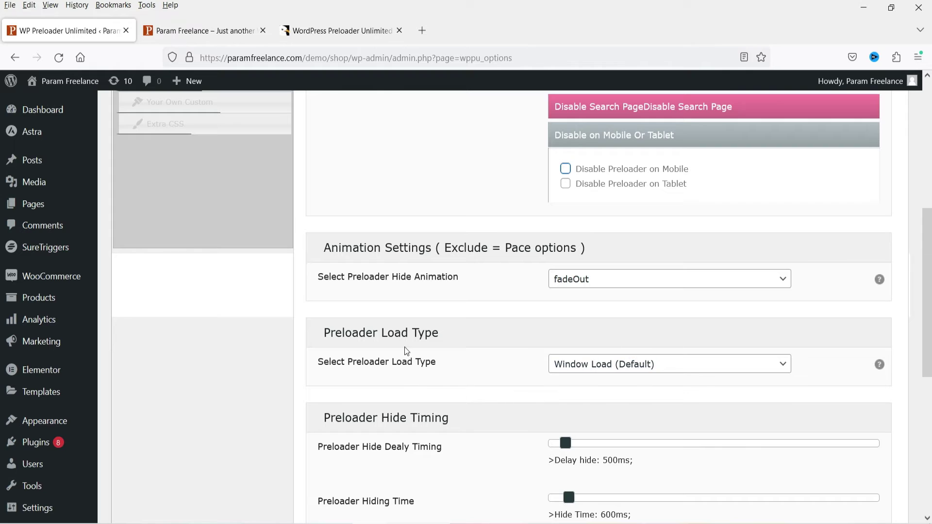
{"action": "left_click", "coordinate": [702, 374]}
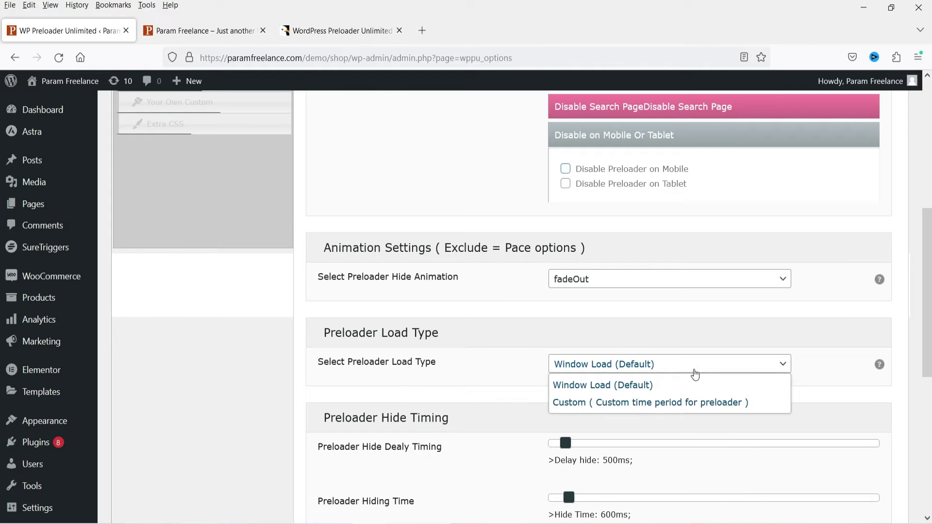
{"action": "left_click", "coordinate": [697, 403]}
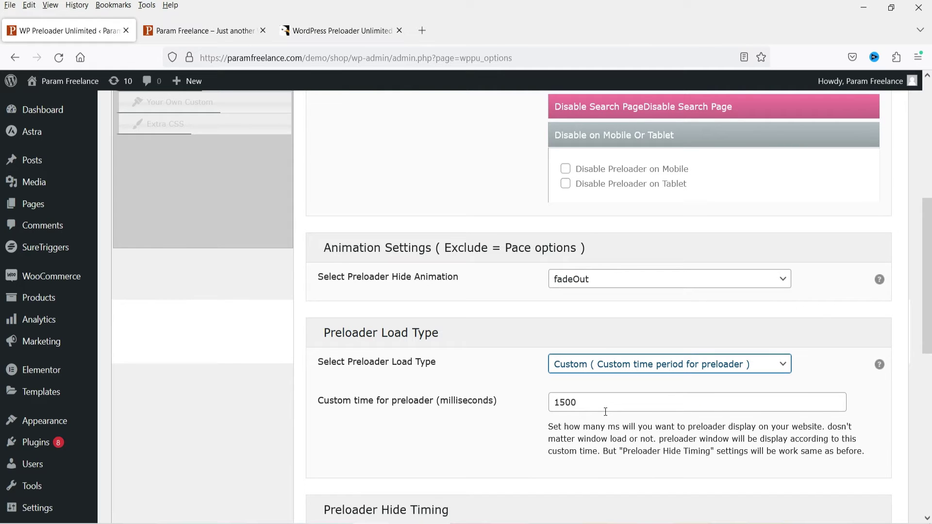
{"action": "left_click", "coordinate": [623, 374]}
{"action": "left_click", "coordinate": [620, 381]}
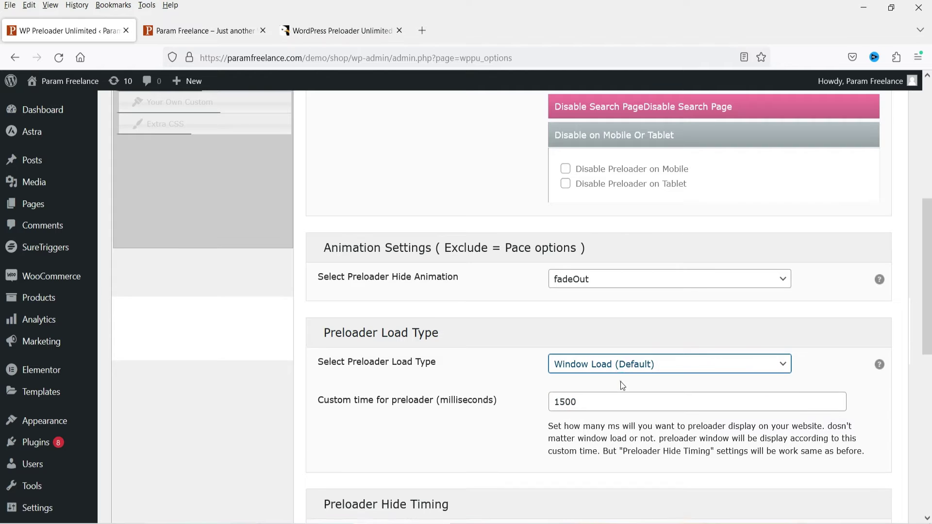
Set the preloader hide animation to slideUp and save the general options.
{"action": "left_click", "coordinate": [377, 285]}
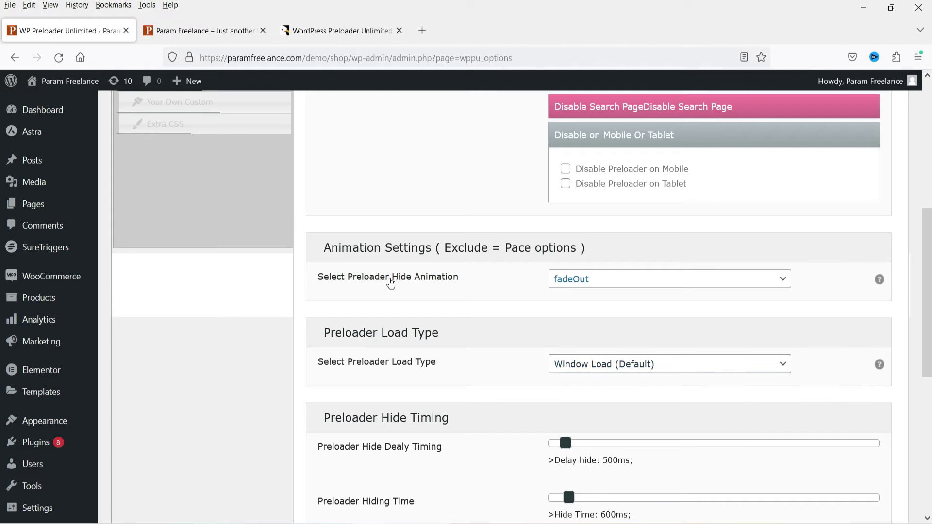
{"action": "left_click", "coordinate": [606, 280]}
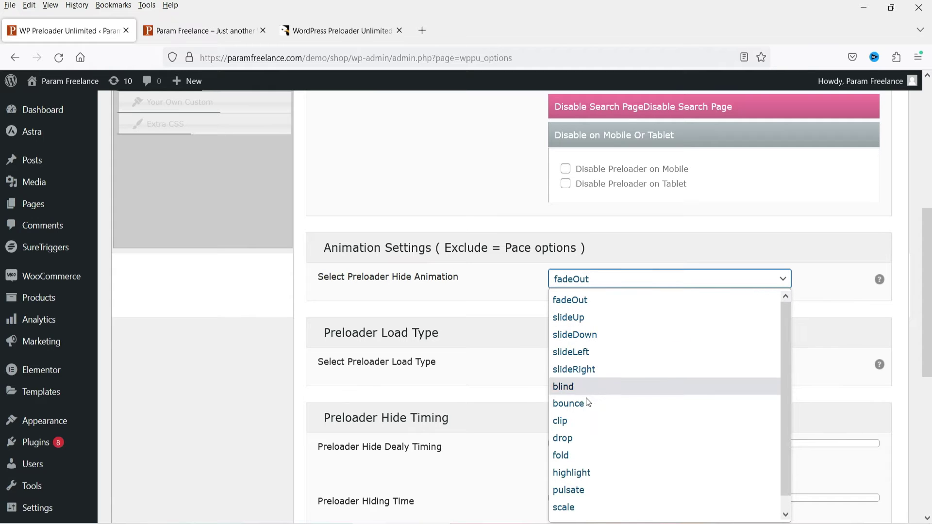
{"action": "left_click", "coordinate": [586, 319]}
{"action": "scroll", "coordinate": [407, 258], "scroll_direction": "down", "scroll_amount": 5}
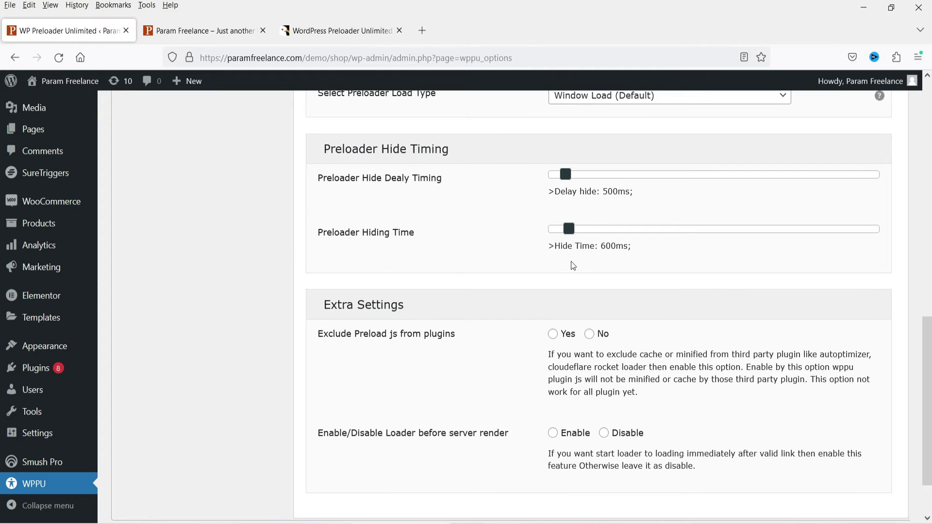
{"action": "scroll", "coordinate": [573, 243], "scroll_direction": "down", "scroll_amount": 2}
{"action": "left_click", "coordinate": [872, 482]}
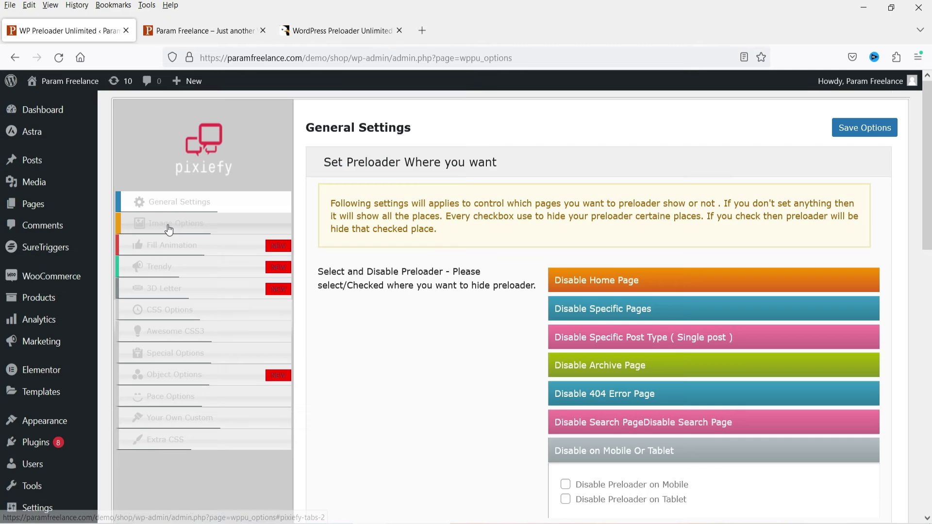
In the Image Options, choose the girl carrying a cat from the Regular Package and check its live preview.
{"action": "left_click", "coordinate": [169, 225]}
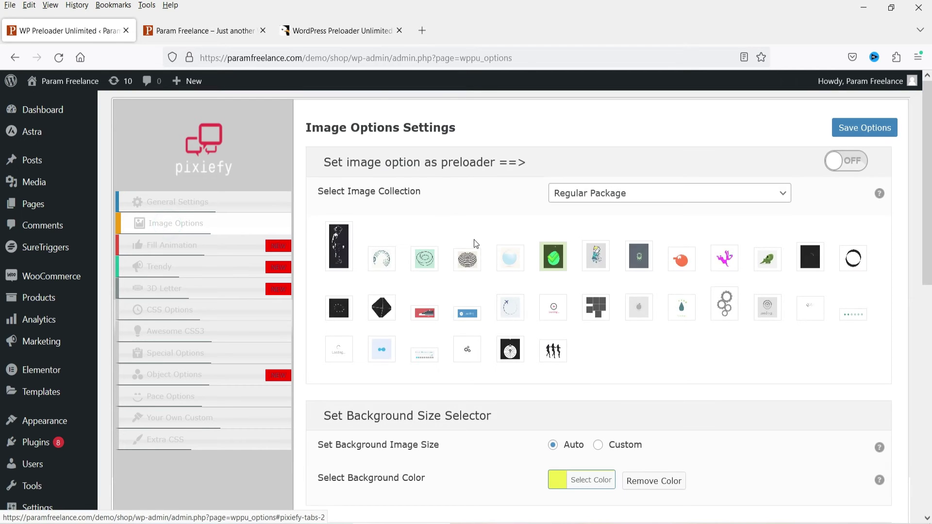
{"action": "scroll", "coordinate": [800, 249], "scroll_direction": "down", "scroll_amount": 10}
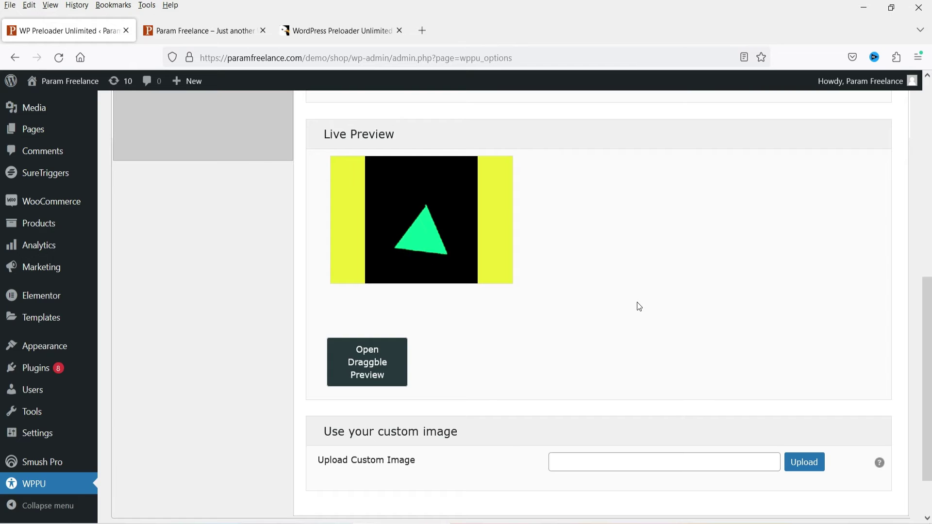
{"action": "scroll", "coordinate": [637, 301], "scroll_direction": "up", "scroll_amount": 10}
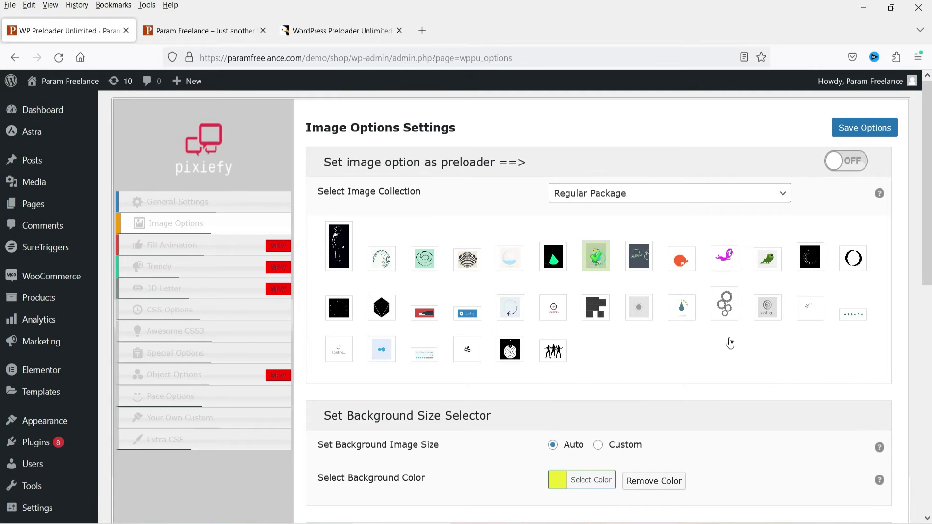
{"action": "scroll", "coordinate": [753, 322], "scroll_direction": "down", "scroll_amount": 5}
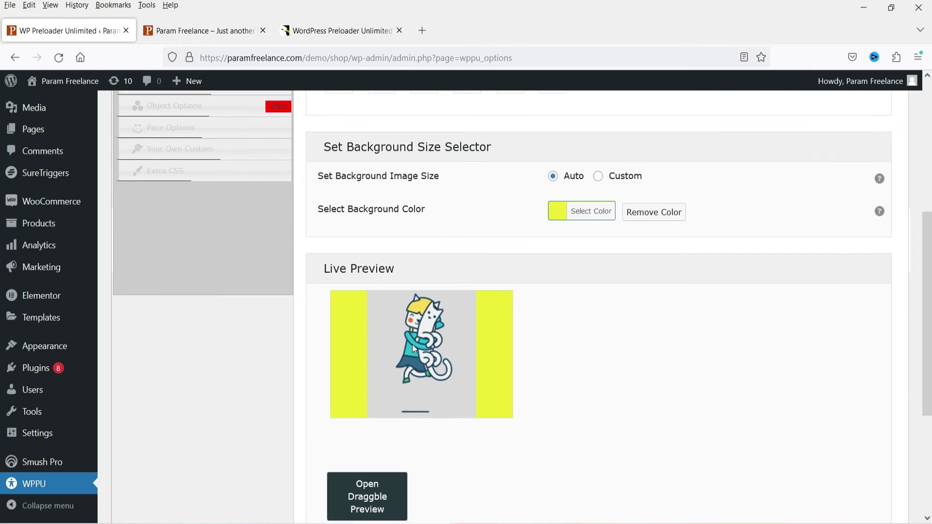
{"action": "scroll", "coordinate": [775, 339], "scroll_direction": "up", "scroll_amount": 1}
{"action": "scroll", "coordinate": [775, 340], "scroll_direction": "up", "scroll_amount": 5}
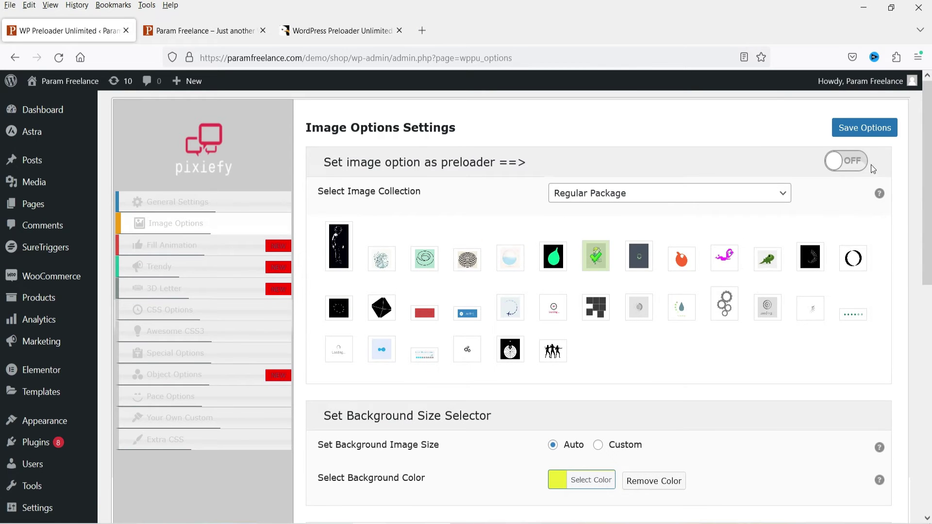
Turn on the image option as the preloader, save the options and check the store's home page.
{"action": "left_click", "coordinate": [845, 163]}
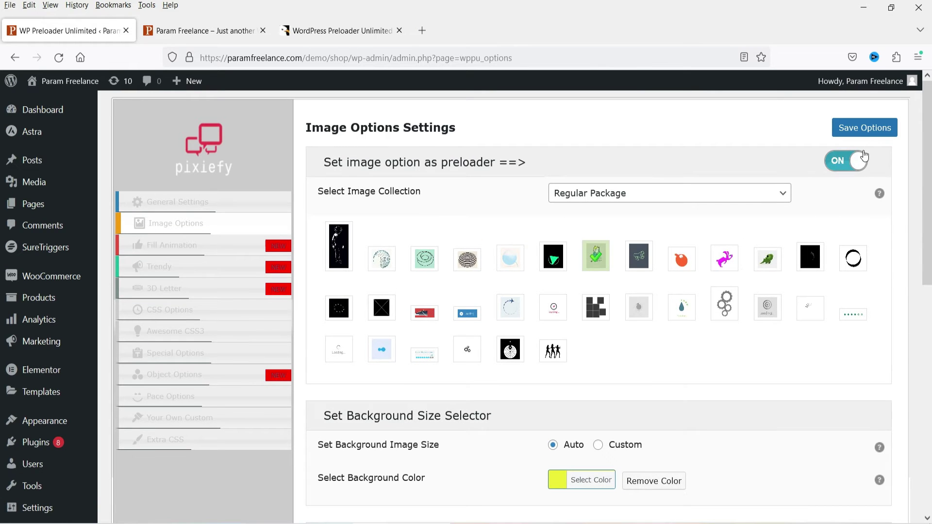
{"action": "left_click", "coordinate": [881, 126]}
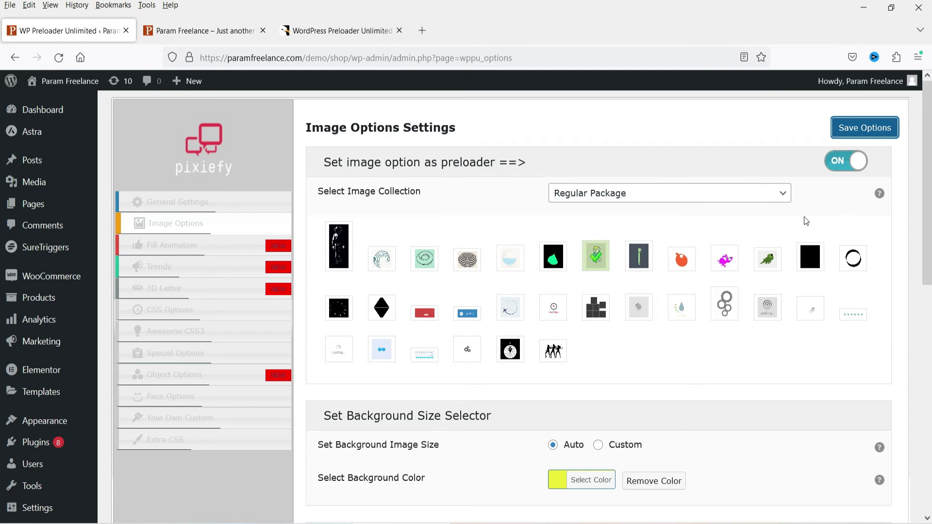
{"action": "left_click", "coordinate": [180, 32]}
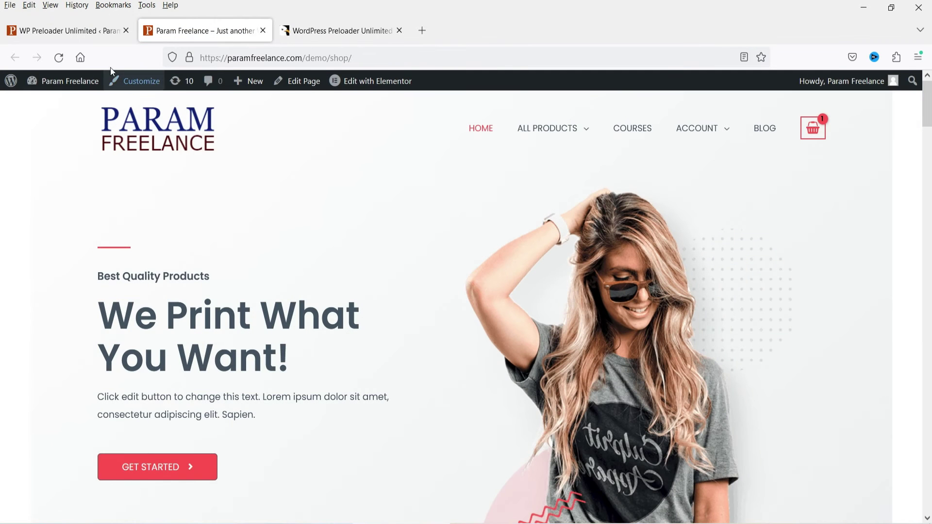
{"action": "left_click", "coordinate": [63, 31]}
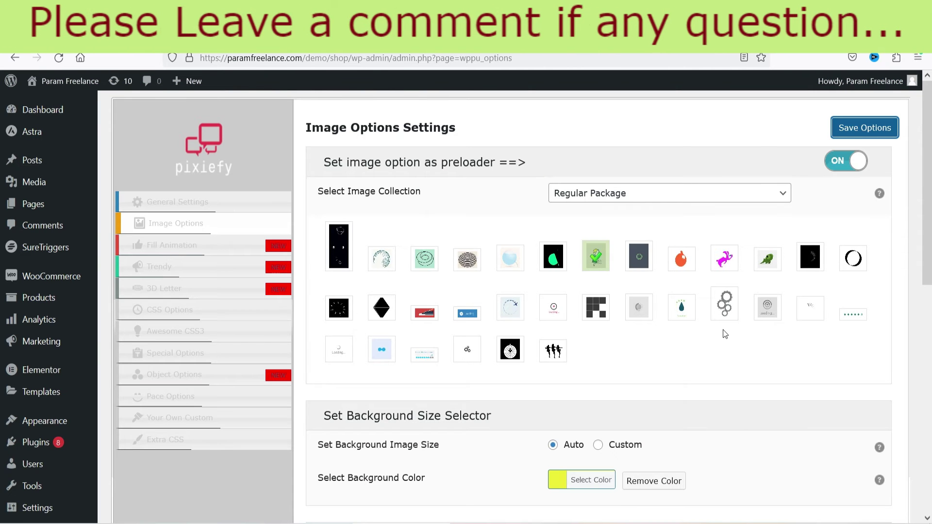
Preview the moving dark squares image, and select the three dancing silhouettes as the preloader image instead.
{"action": "scroll", "coordinate": [714, 328], "scroll_direction": "down", "scroll_amount": 1}
{"action": "scroll", "coordinate": [715, 334], "scroll_direction": "down", "scroll_amount": 4}
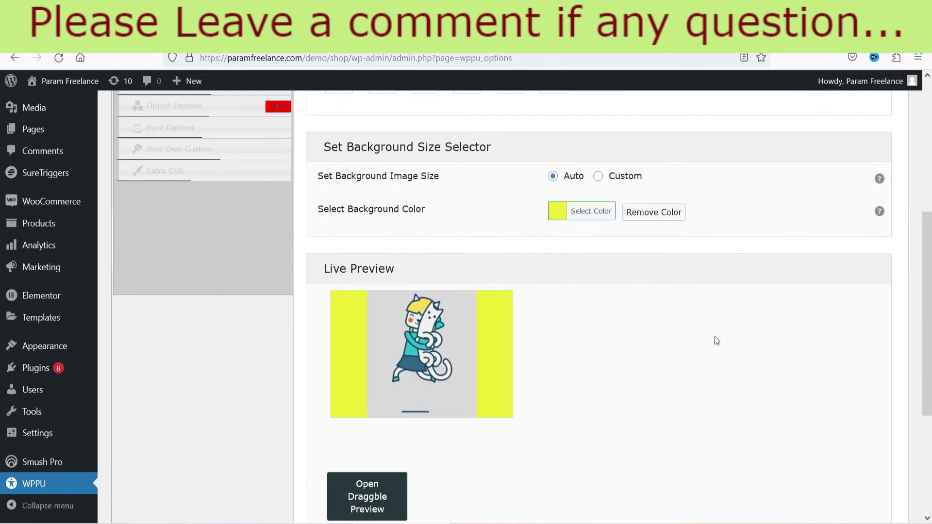
{"action": "scroll", "coordinate": [714, 339], "scroll_direction": "up", "scroll_amount": 4}
{"action": "scroll", "coordinate": [696, 305], "scroll_direction": "down", "scroll_amount": 1}
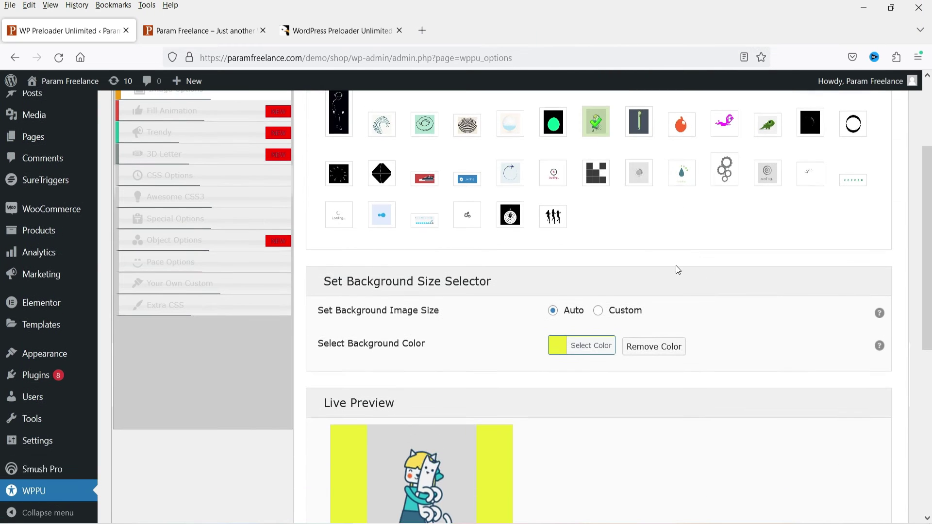
{"action": "left_click", "coordinate": [601, 182]}
{"action": "scroll", "coordinate": [730, 266], "scroll_direction": "down", "scroll_amount": 3}
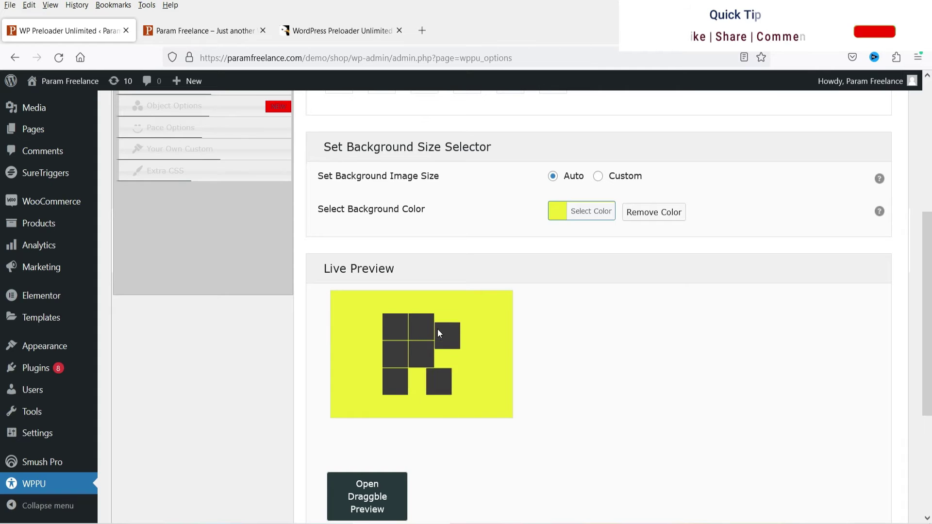
{"action": "scroll", "coordinate": [413, 298], "scroll_direction": "up", "scroll_amount": 2}
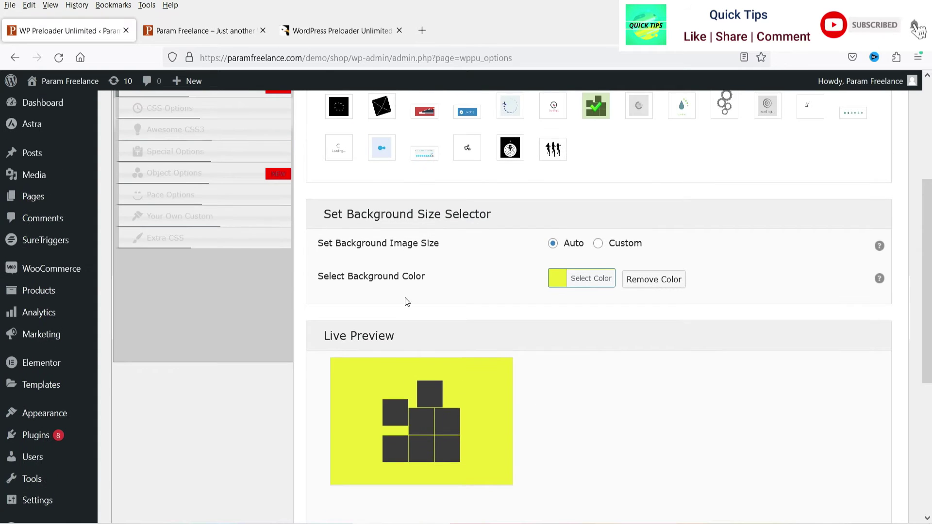
{"action": "left_click", "coordinate": [553, 149]}
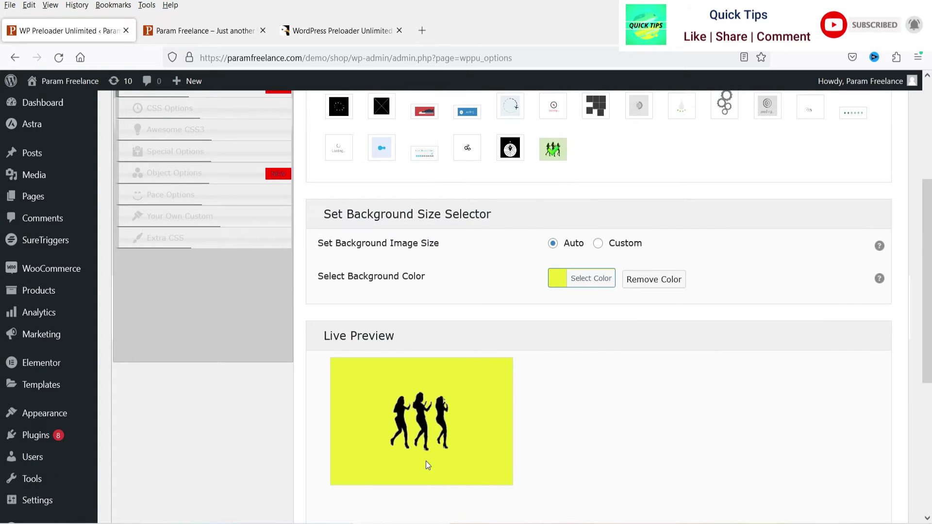
{"action": "scroll", "coordinate": [670, 403], "scroll_direction": "up", "scroll_amount": 3}
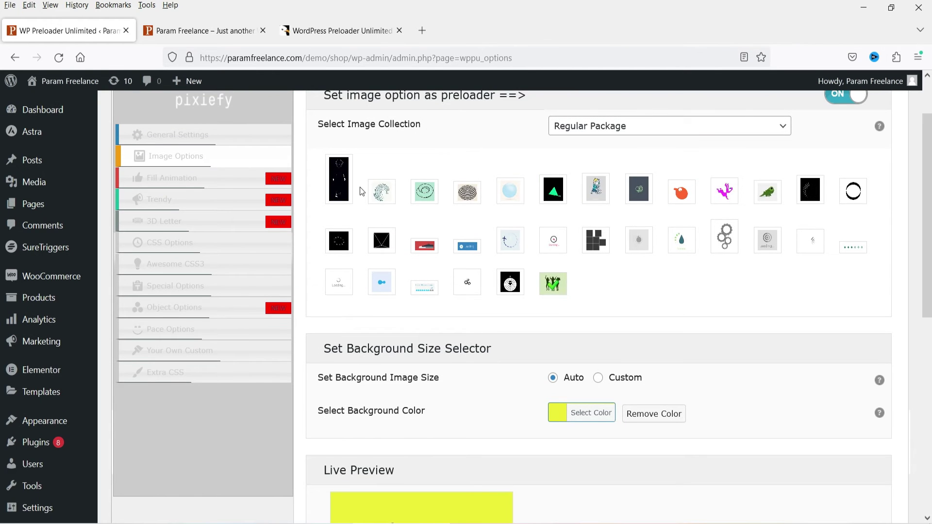
Preview the tall black image from the Regular Package, and reselect the three dancing silhouettes.
{"action": "left_click", "coordinate": [339, 179]}
{"action": "scroll", "coordinate": [610, 347], "scroll_direction": "down", "scroll_amount": 3}
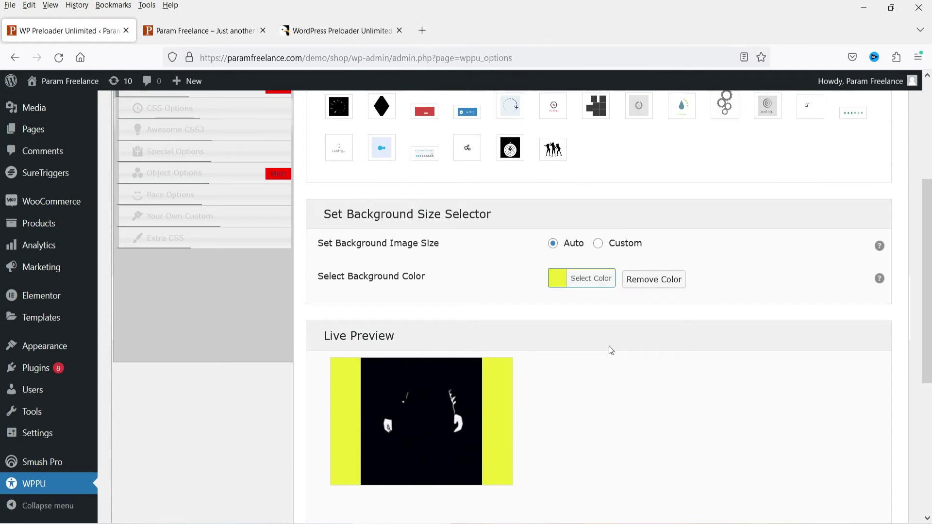
{"action": "left_click", "coordinate": [552, 151]}
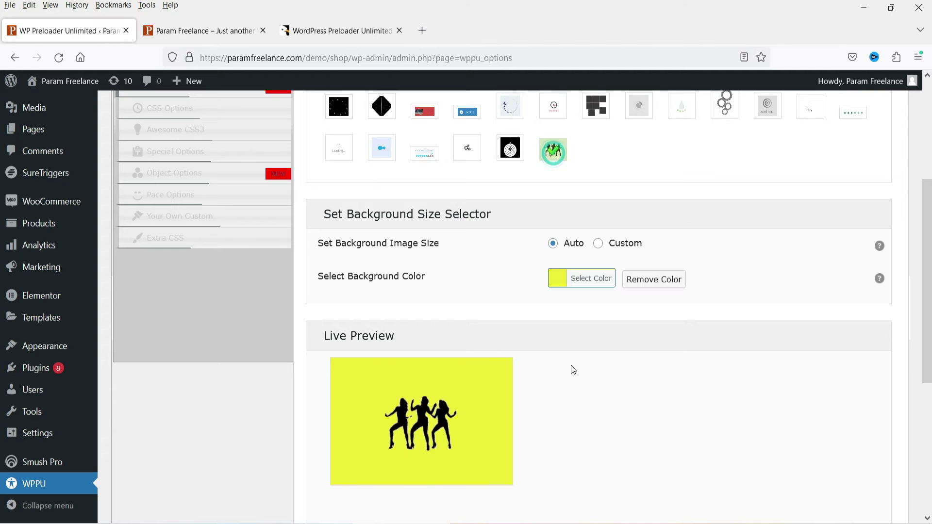
Try green and white as the preloader background color, and set it to orange #dd9933.
{"action": "left_click", "coordinate": [555, 282]}
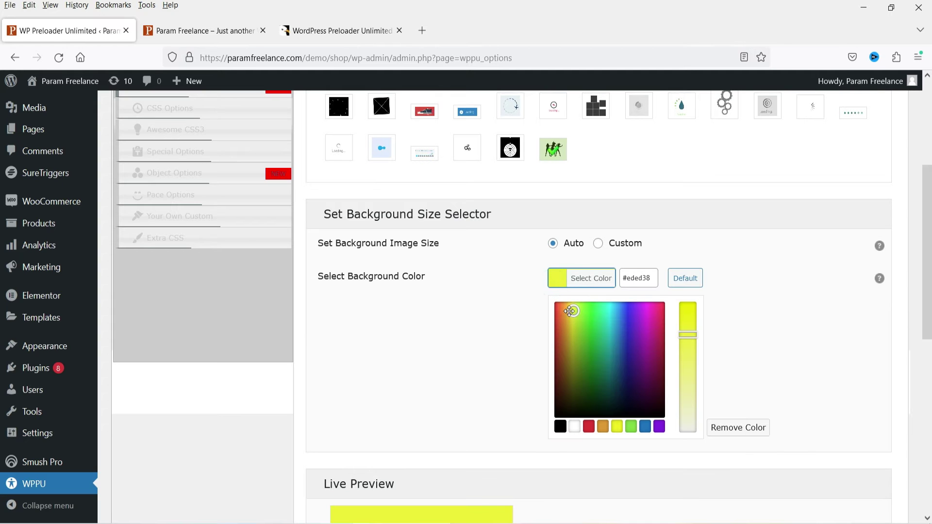
{"action": "left_click_drag", "start_coordinate": [572, 311], "coordinate": [590, 332]}
{"action": "left_click_drag", "start_coordinate": [688, 335], "coordinate": [692, 381]}
{"action": "scroll", "coordinate": [461, 372], "scroll_direction": "down", "scroll_amount": 3}
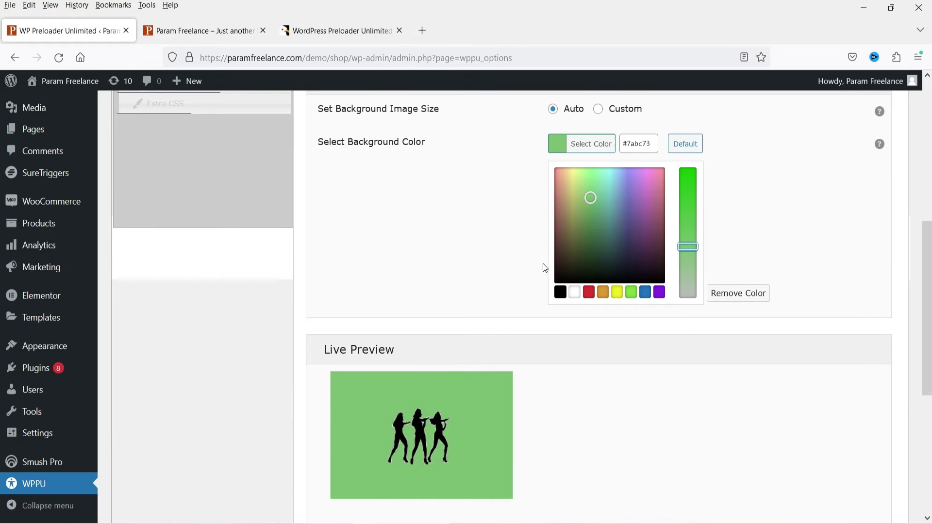
{"action": "left_click_drag", "start_coordinate": [590, 197], "coordinate": [578, 173]}
{"action": "left_click", "coordinate": [577, 292]}
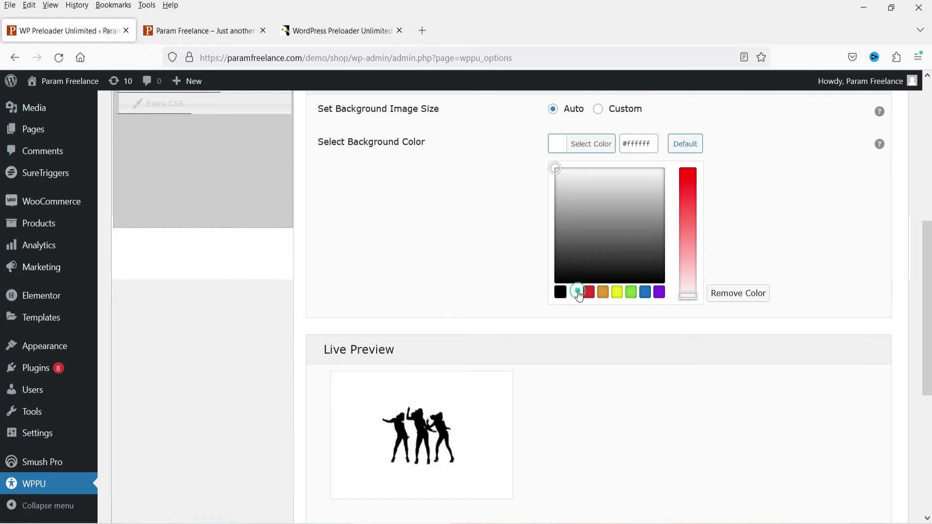
{"action": "left_click", "coordinate": [603, 292]}
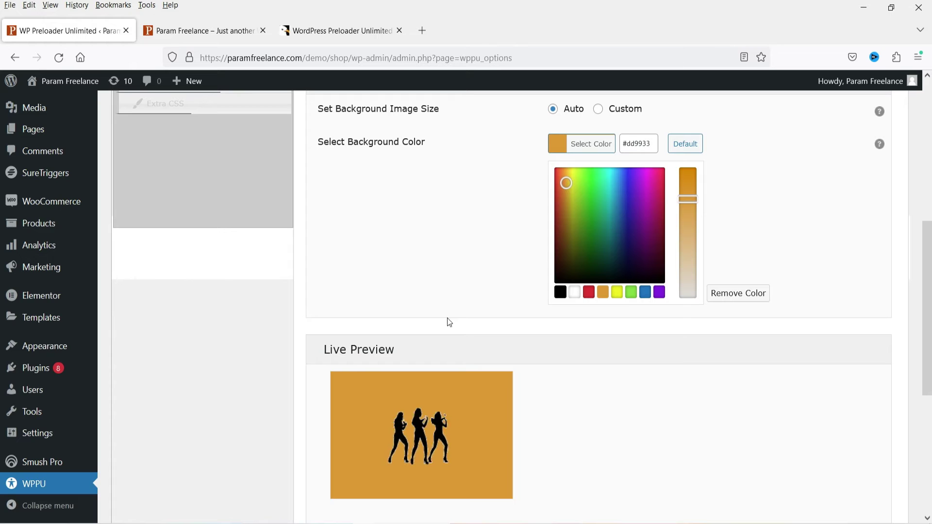
Save the image options and reload the store's home page to check the preloader.
{"action": "scroll", "coordinate": [453, 321], "scroll_direction": "up", "scroll_amount": 7}
{"action": "left_click", "coordinate": [841, 127]}
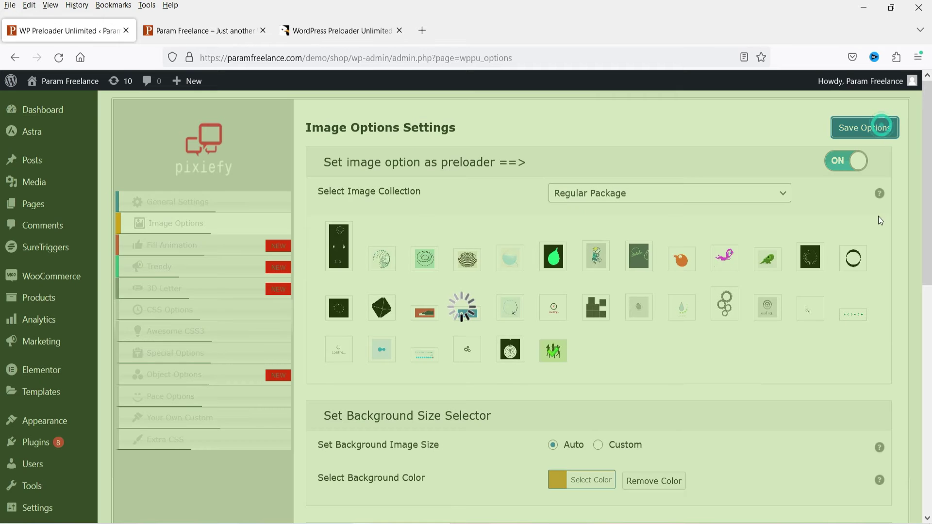
{"action": "left_click", "coordinate": [197, 30]}
{"action": "left_click", "coordinate": [60, 57]}
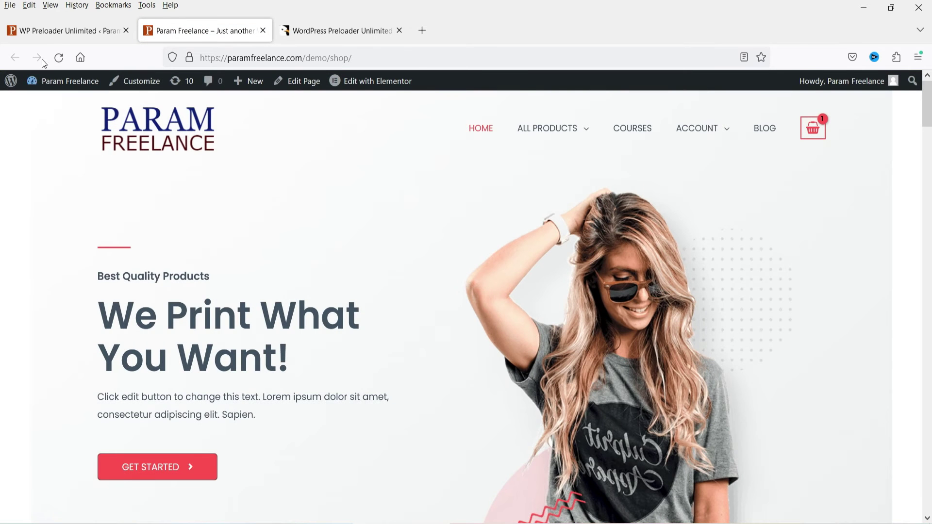
Return to the Image Options, choose the sneaker on a red background as the preloader image and check its live preview.
{"action": "left_click", "coordinate": [53, 30]}
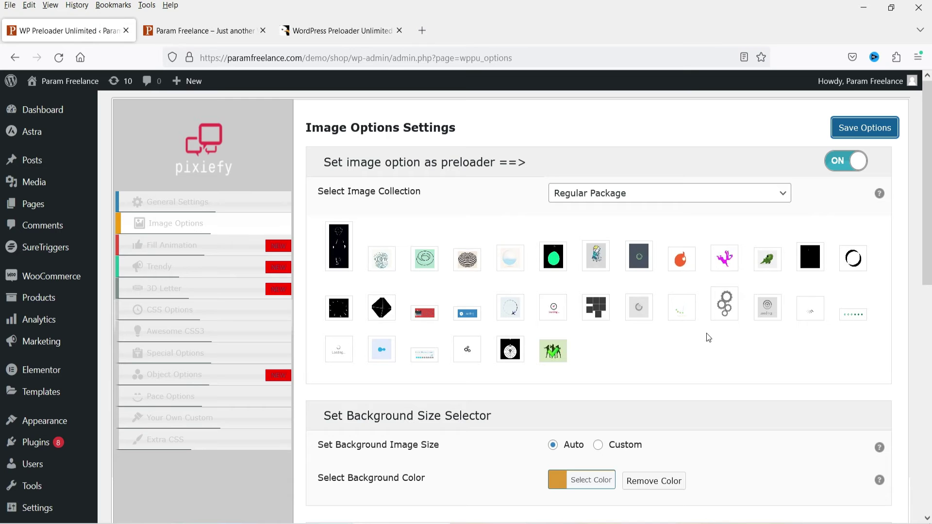
{"action": "scroll", "coordinate": [659, 343], "scroll_direction": "down", "scroll_amount": 3}
{"action": "left_click", "coordinate": [421, 181]}
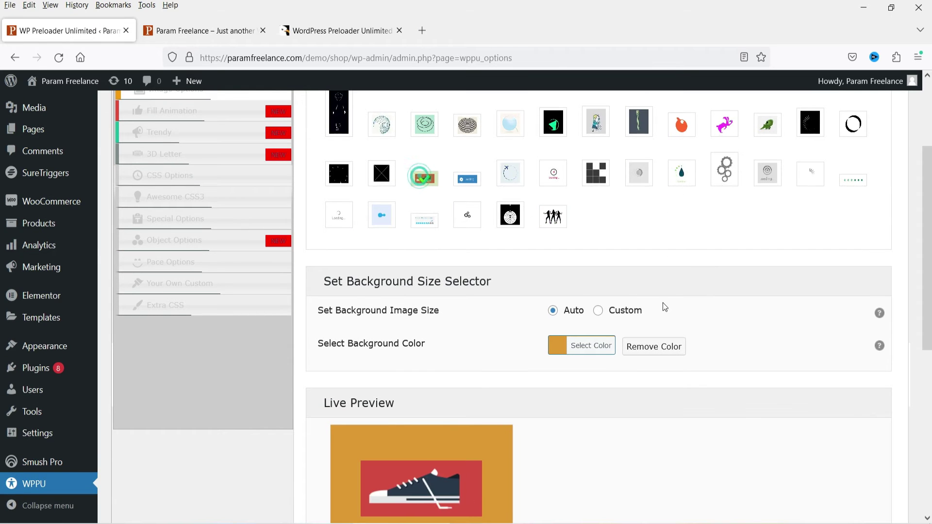
{"action": "scroll", "coordinate": [662, 302], "scroll_direction": "down", "scroll_amount": 4}
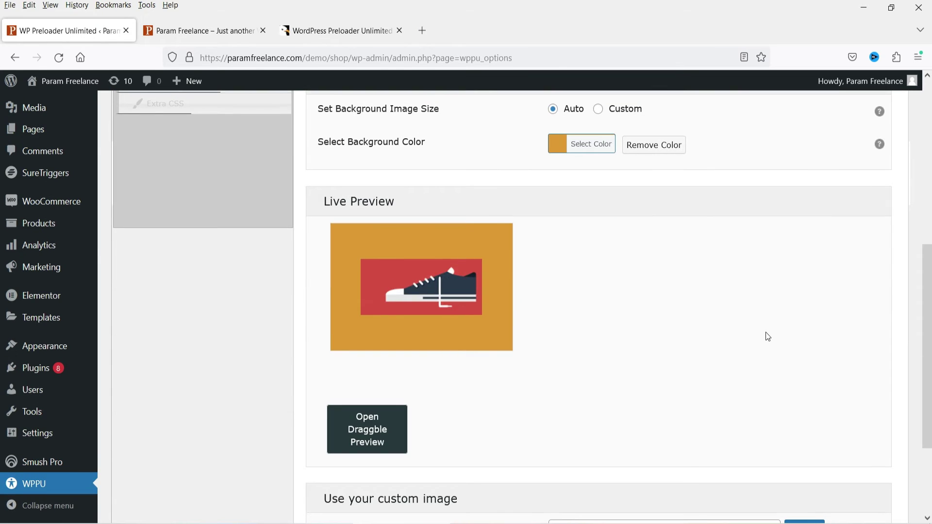
Set the background image size to a custom width of 178px, and look over the custom image upload option.
{"action": "scroll", "coordinate": [765, 332], "scroll_direction": "up", "scroll_amount": 1}
{"action": "left_click", "coordinate": [598, 177]}
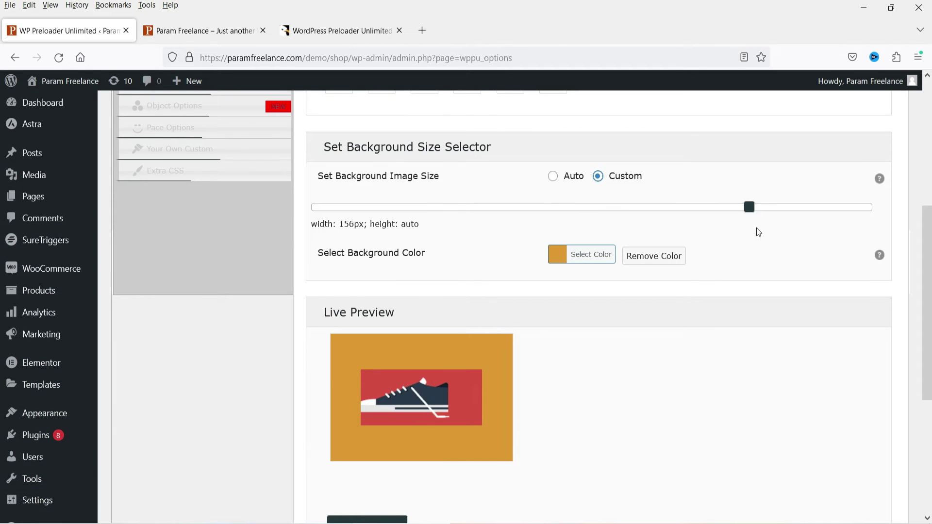
{"action": "left_click_drag", "start_coordinate": [752, 208], "coordinate": [814, 231]}
{"action": "scroll", "coordinate": [794, 301], "scroll_direction": "down", "scroll_amount": 5}
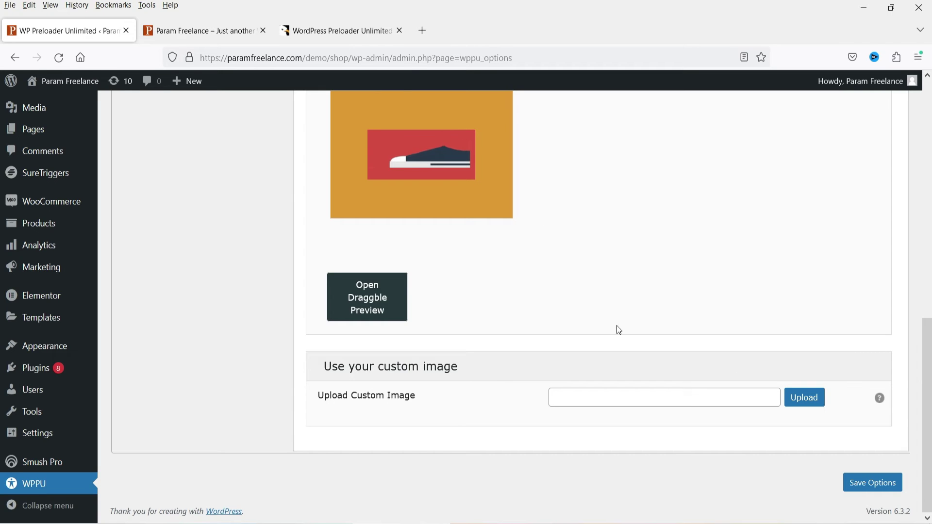
{"action": "mouse_move", "coordinate": [878, 398]}
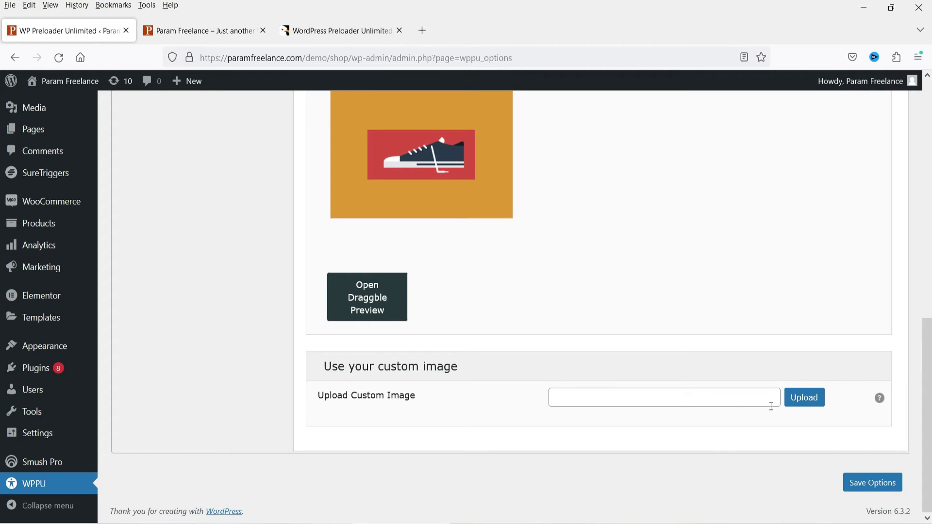
{"action": "scroll", "coordinate": [737, 299], "scroll_direction": "up", "scroll_amount": 3}
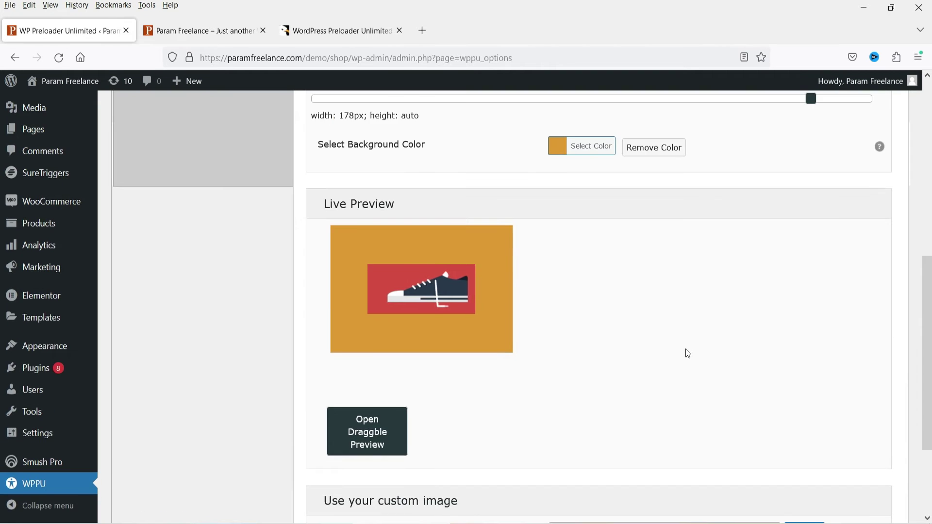
{"action": "scroll", "coordinate": [694, 350], "scroll_direction": "up", "scroll_amount": 8}
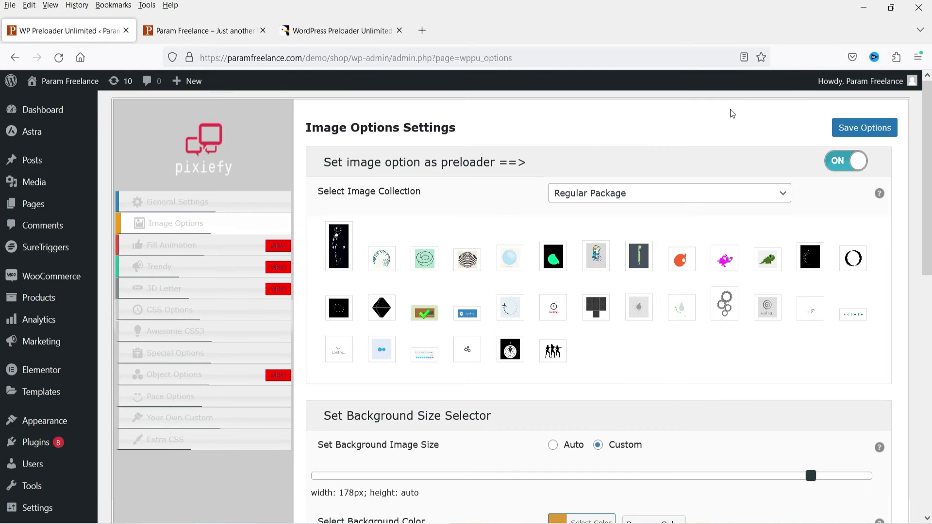
Open the Fill Animation settings and replay the live preview of the QUICK TIPS text loader.
{"action": "left_click", "coordinate": [165, 248]}
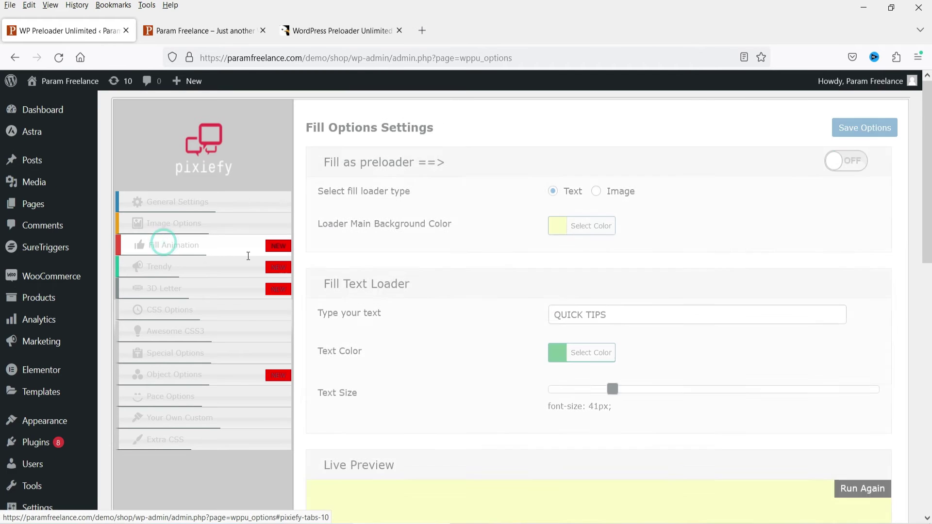
{"action": "scroll", "coordinate": [568, 261], "scroll_direction": "down", "scroll_amount": 4}
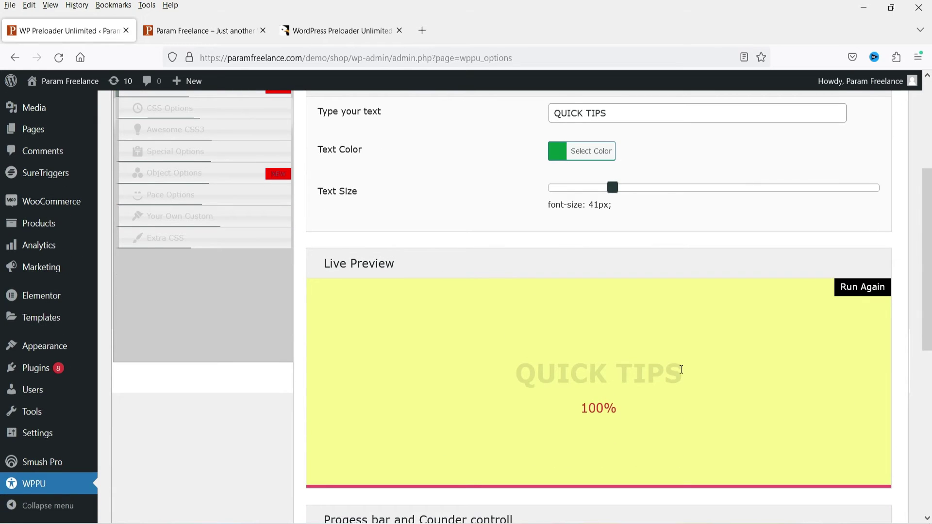
{"action": "triple_click", "coordinate": [623, 114]}
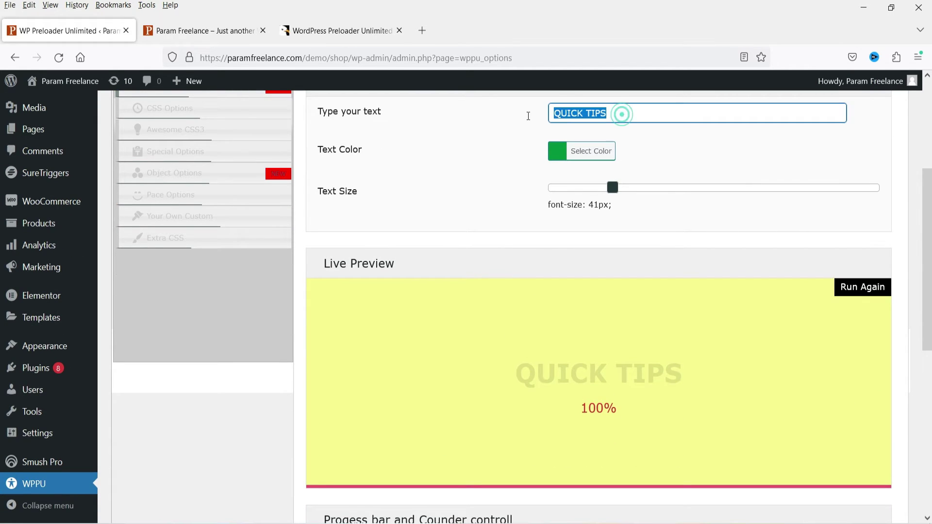
{"action": "left_click", "coordinate": [635, 118]}
{"action": "left_click", "coordinate": [632, 127]}
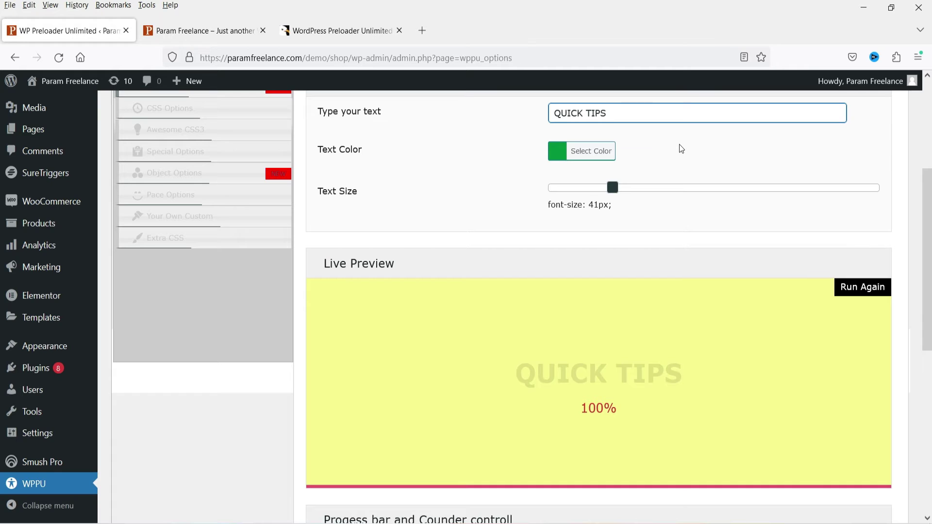
{"action": "left_click", "coordinate": [854, 297]}
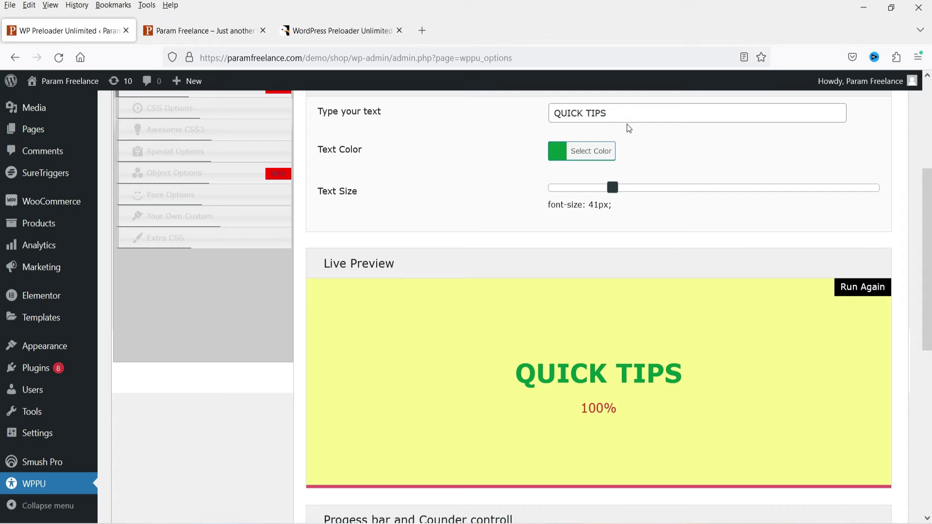
Change the fill loader text to PARAM FREELANCE and set its text color to dark blue #2d05a8.
{"action": "left_click_drag", "start_coordinate": [621, 114], "coordinate": [465, 115]}
{"action": "type", "text": "PARAM FREELANCE"}
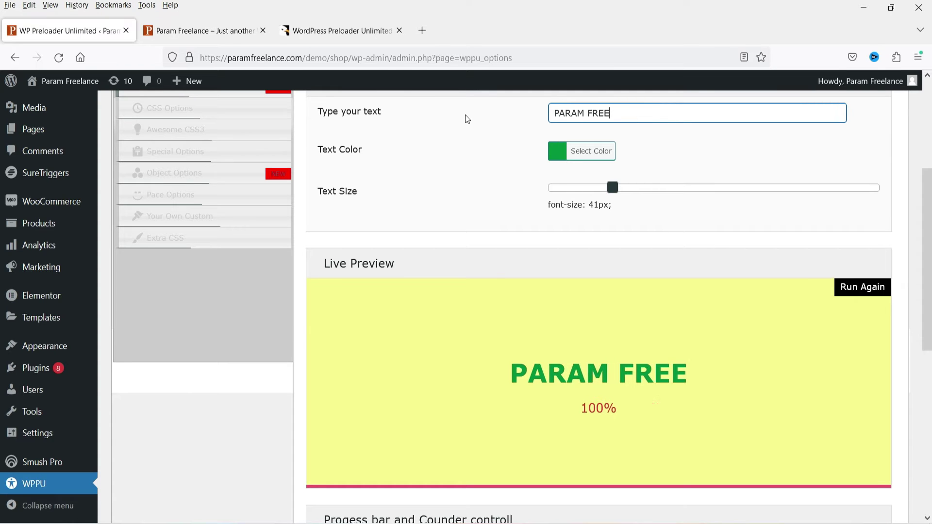
{"action": "left_click", "coordinate": [554, 154]}
{"action": "left_click", "coordinate": [630, 218]}
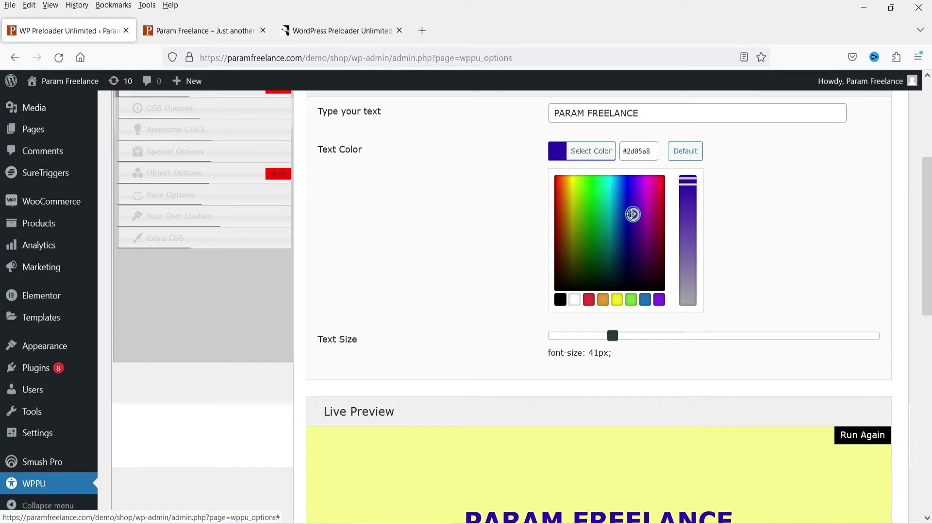
{"action": "left_click", "coordinate": [470, 193]}
Set the fill loader's main background color to bright cyan.
{"action": "scroll", "coordinate": [452, 208], "scroll_direction": "up", "scroll_amount": 4}
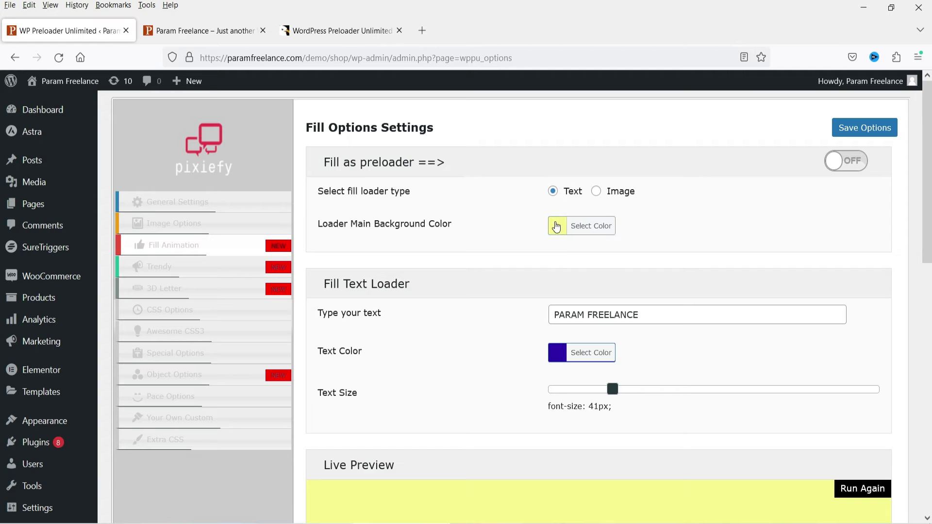
{"action": "left_click", "coordinate": [556, 227]}
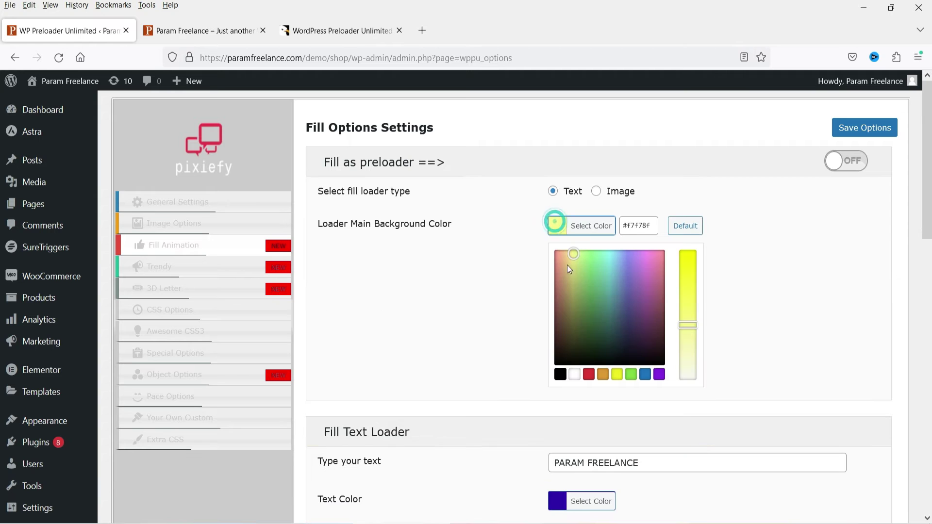
{"action": "left_click", "coordinate": [645, 374]}
{"action": "left_click", "coordinate": [607, 250]}
{"action": "left_click", "coordinate": [776, 270]}
Set the fill loader's progress bar height to 9px and its background color to black #000000.
{"action": "scroll", "coordinate": [616, 328], "scroll_direction": "down", "scroll_amount": 5}
{"action": "scroll", "coordinate": [522, 239], "scroll_direction": "up", "scroll_amount": 3}
{"action": "scroll", "coordinate": [456, 264], "scroll_direction": "down", "scroll_amount": 8}
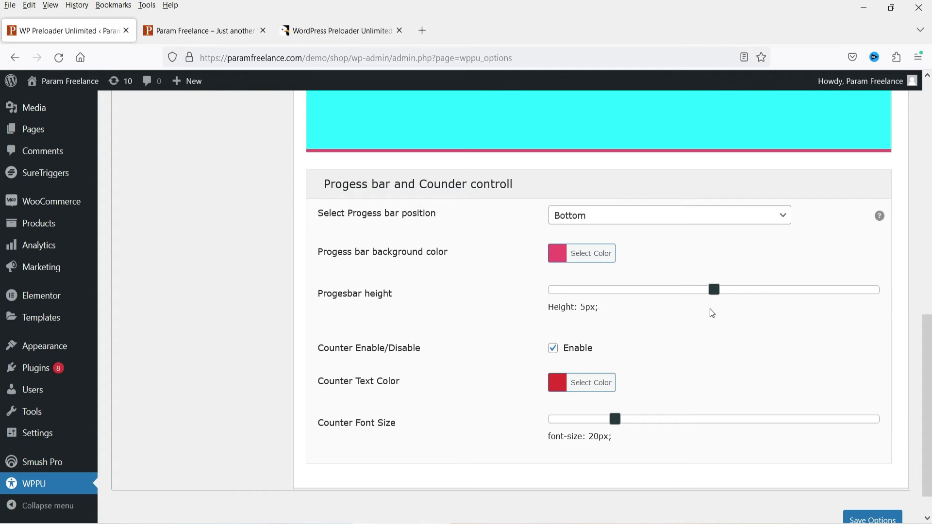
{"action": "left_click_drag", "start_coordinate": [715, 289], "coordinate": [834, 301]}
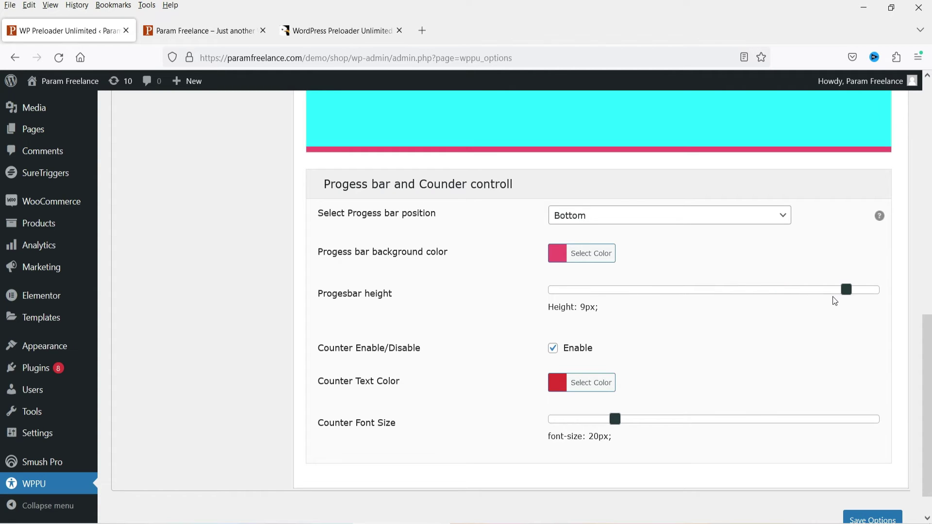
{"action": "left_click", "coordinate": [559, 255]}
{"action": "left_click", "coordinate": [561, 403]}
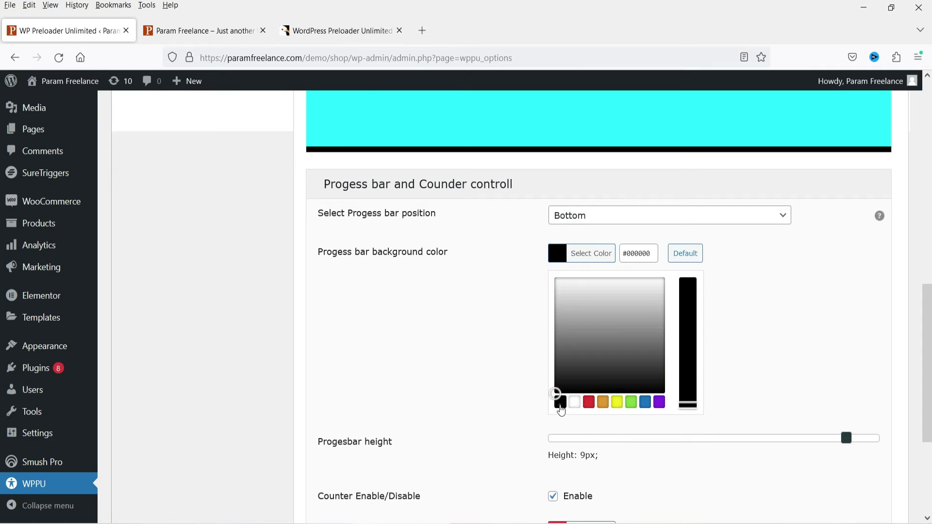
{"action": "left_click", "coordinate": [419, 376]}
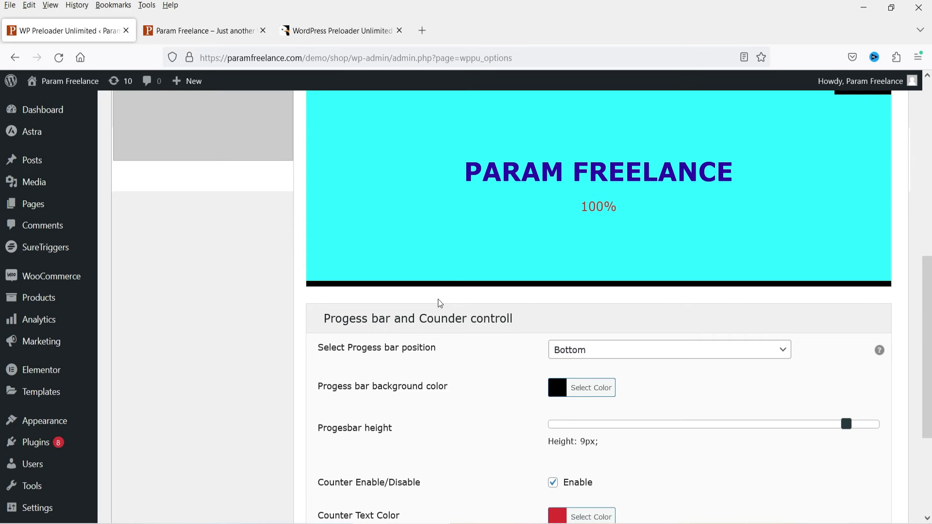
Set the fill loader's text size to 64px and replay the live preview.
{"action": "scroll", "coordinate": [450, 285], "scroll_direction": "down", "scroll_amount": 3}
{"action": "scroll", "coordinate": [413, 358], "scroll_direction": "up", "scroll_amount": 9}
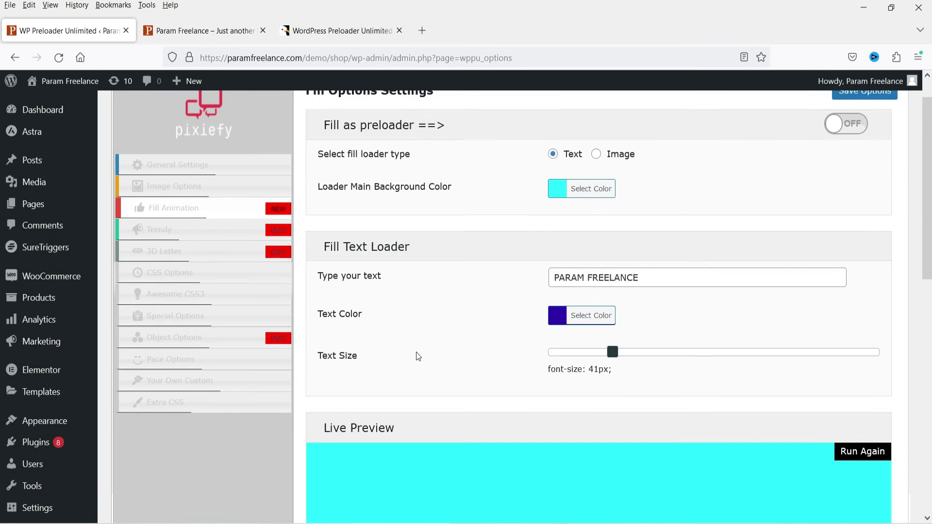
{"action": "scroll", "coordinate": [494, 312], "scroll_direction": "down", "scroll_amount": 1}
{"action": "scroll", "coordinate": [630, 291], "scroll_direction": "down", "scroll_amount": 1}
{"action": "left_click_drag", "start_coordinate": [614, 218], "coordinate": [670, 217]}
{"action": "scroll", "coordinate": [864, 366], "scroll_direction": "up", "scroll_amount": 3}
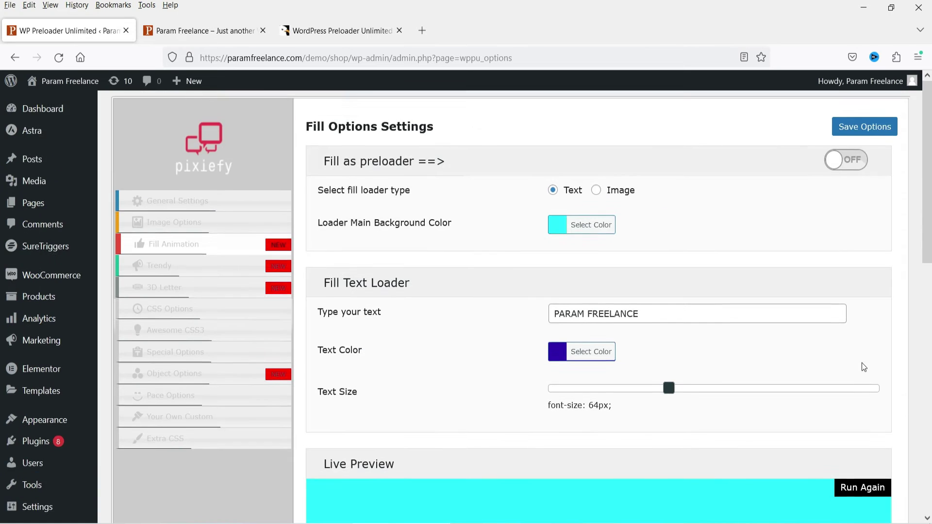
{"action": "scroll", "coordinate": [864, 367], "scroll_direction": "down", "scroll_amount": 2}
{"action": "left_click", "coordinate": [863, 357]}
{"action": "scroll", "coordinate": [1, 373], "scroll_direction": "down", "scroll_amount": 2}
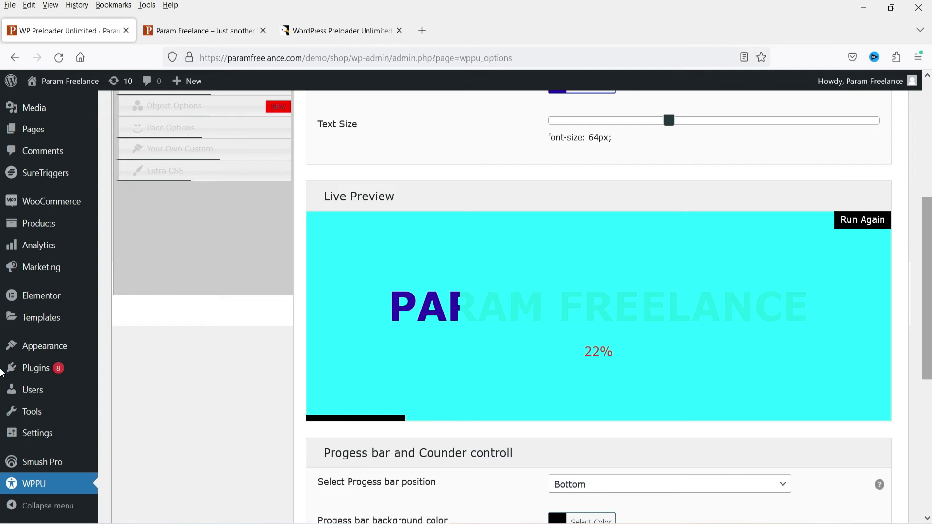
Turn on Fill as preloader, saving the options, and check it on the store's home page.
{"action": "scroll", "coordinate": [913, 359], "scroll_direction": "up", "scroll_amount": 5}
{"action": "left_click", "coordinate": [860, 163]}
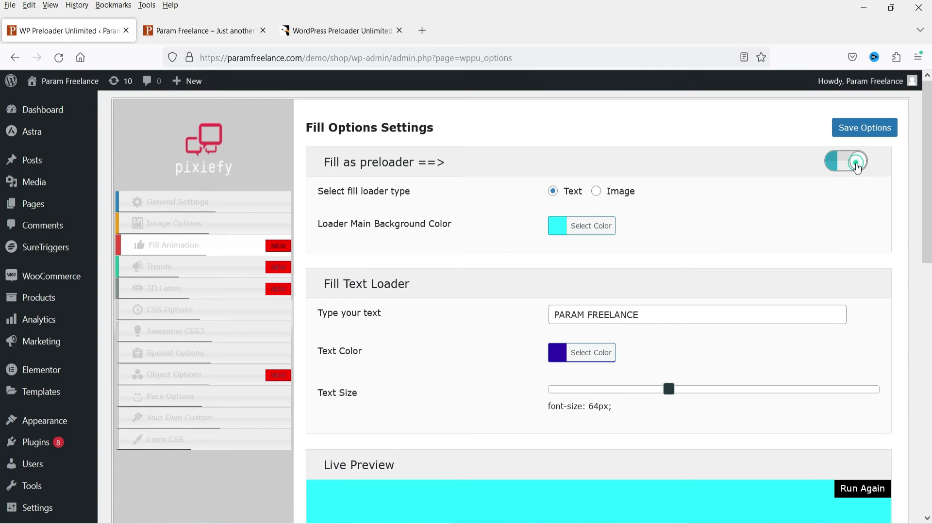
{"action": "left_click", "coordinate": [863, 131]}
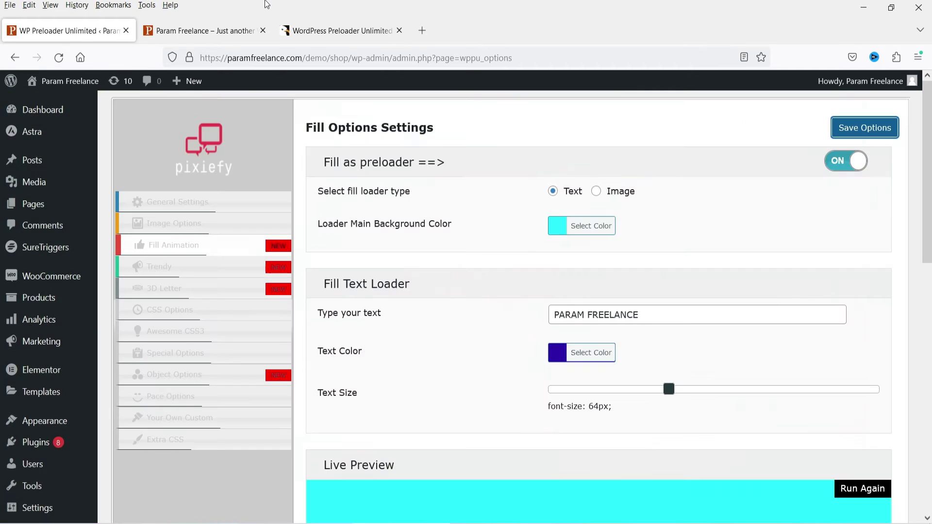
{"action": "left_click", "coordinate": [213, 30]}
{"action": "left_click", "coordinate": [59, 58]}
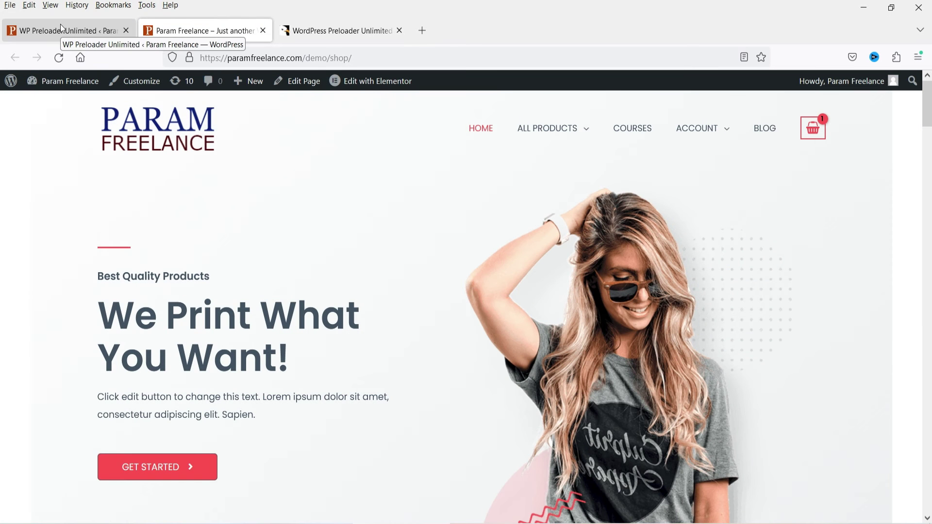
Return to the Fill Options settings and change the fill loader type to Image.
{"action": "left_click", "coordinate": [60, 27]}
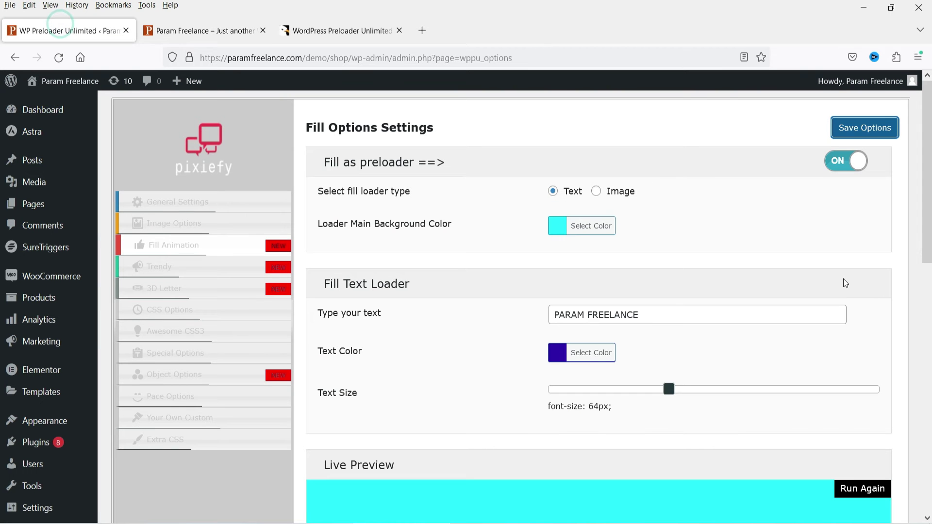
{"action": "left_click", "coordinate": [592, 193]}
{"action": "left_click", "coordinate": [596, 192]}
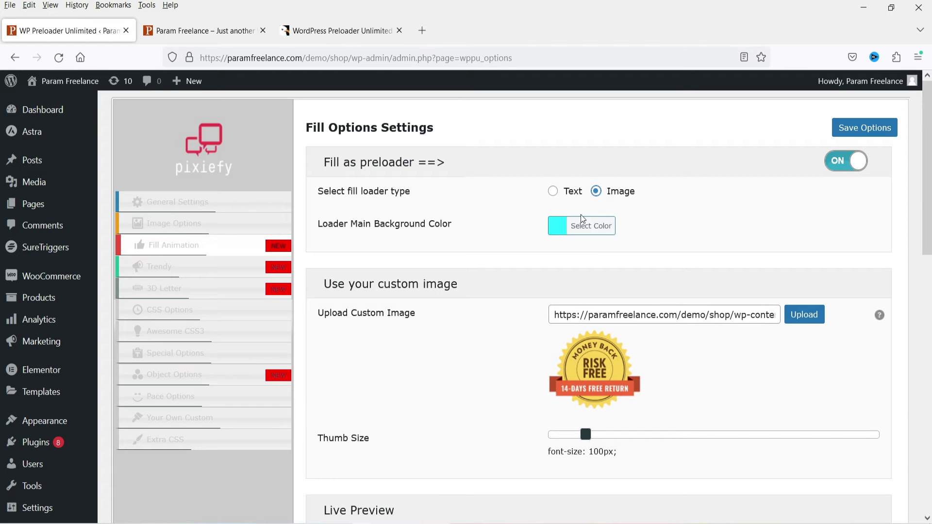
Set the fill image's thumb size to 243px and replay the live preview.
{"action": "scroll", "coordinate": [737, 345], "scroll_direction": "down", "scroll_amount": 5}
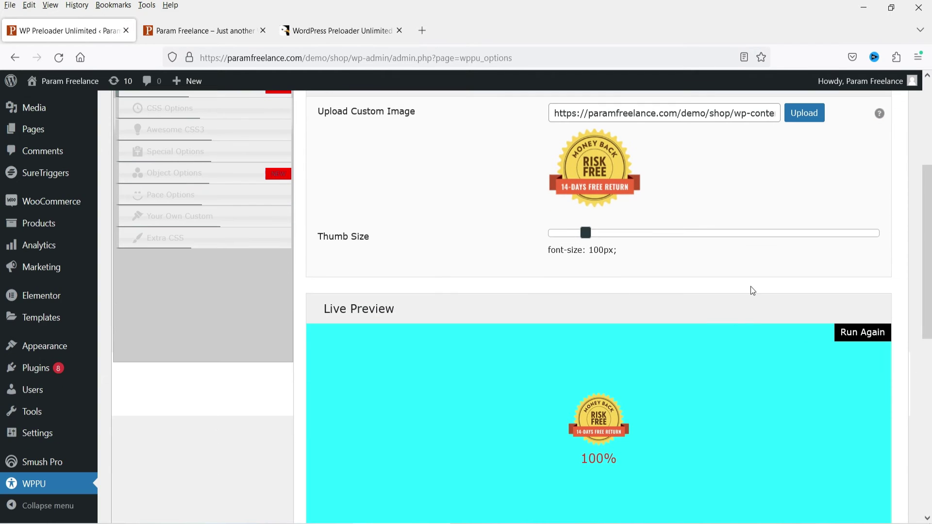
{"action": "left_click", "coordinate": [652, 235]}
{"action": "left_click_drag", "start_coordinate": [681, 237], "coordinate": [706, 233]}
{"action": "left_click", "coordinate": [688, 236]}
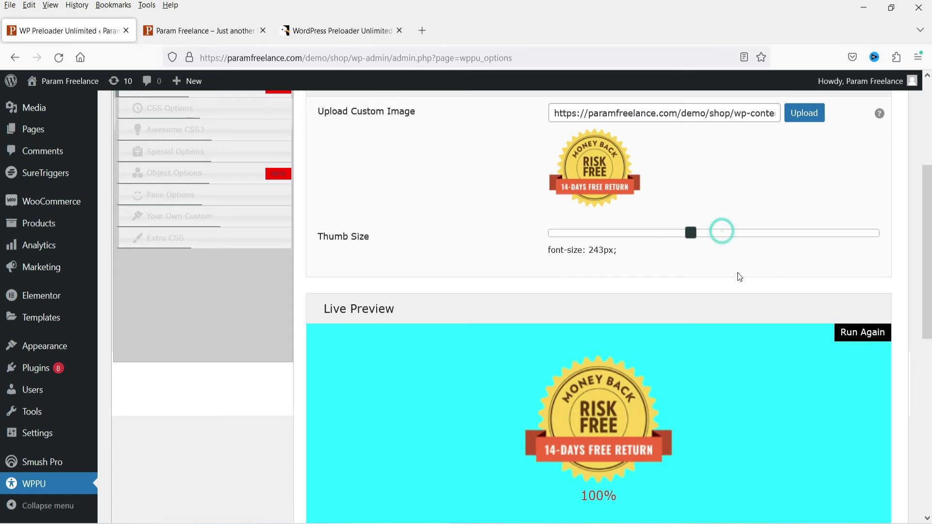
{"action": "scroll", "coordinate": [770, 270], "scroll_direction": "down", "scroll_amount": 3}
{"action": "left_click", "coordinate": [862, 199]}
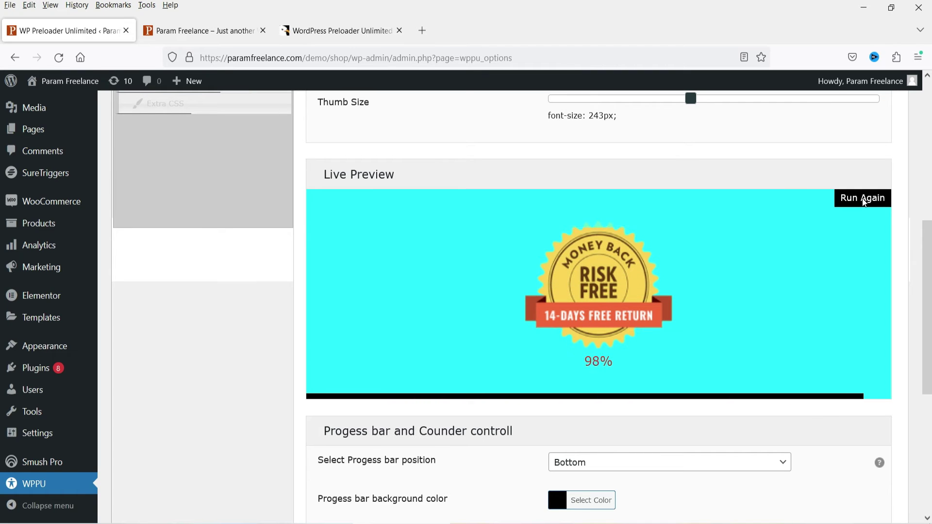
Browse the media library for images usable as the custom fill image, closing it without choosing one.
{"action": "scroll", "coordinate": [784, 197], "scroll_direction": "up", "scroll_amount": 3}
{"action": "left_click", "coordinate": [808, 115]}
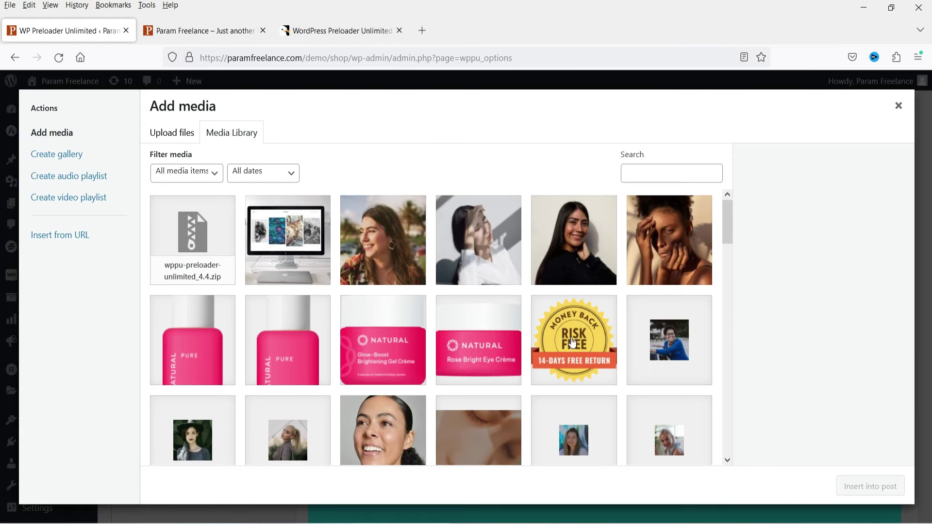
{"action": "scroll", "coordinate": [578, 343], "scroll_direction": "down", "scroll_amount": 10}
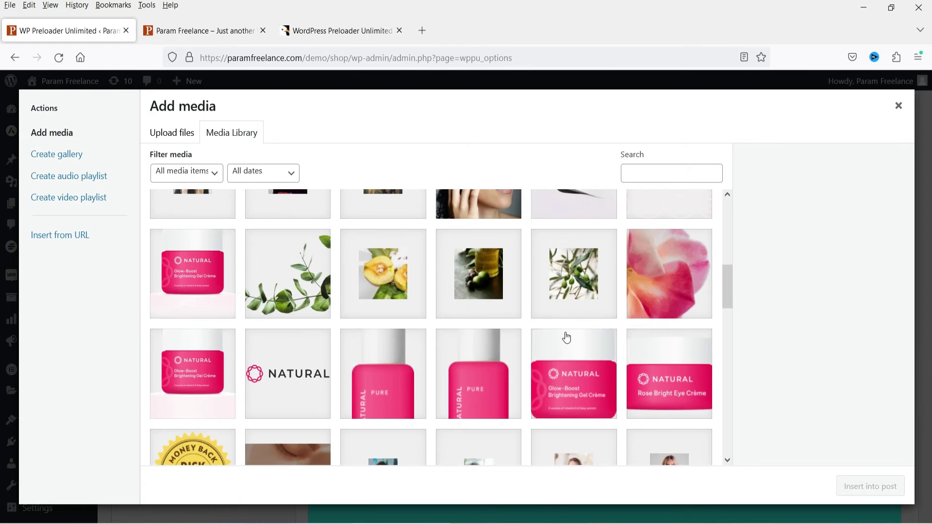
{"action": "scroll", "coordinate": [592, 305], "scroll_direction": "down", "scroll_amount": 2}
{"action": "left_click", "coordinate": [899, 105]}
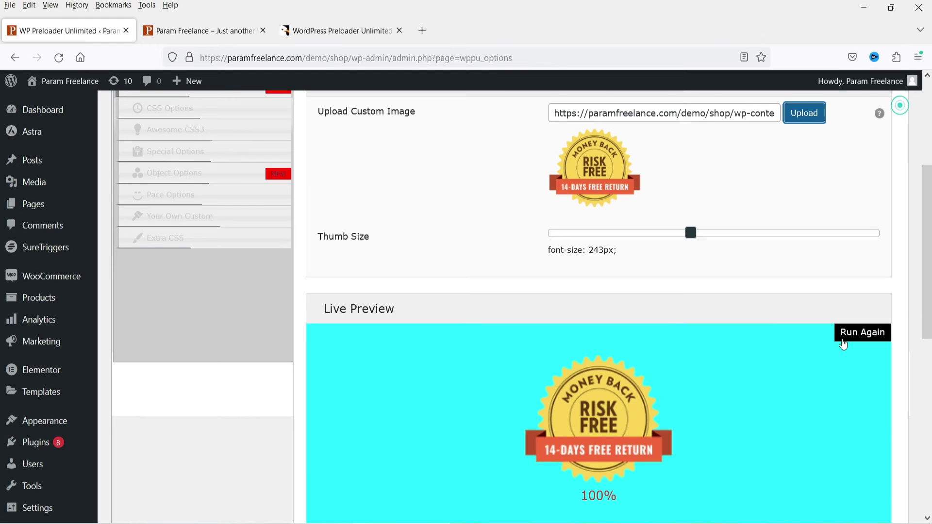
Save the image fill options and reload the store's home page to check the preloader.
{"action": "scroll", "coordinate": [859, 309], "scroll_direction": "up", "scroll_amount": 3}
{"action": "left_click", "coordinate": [863, 124]}
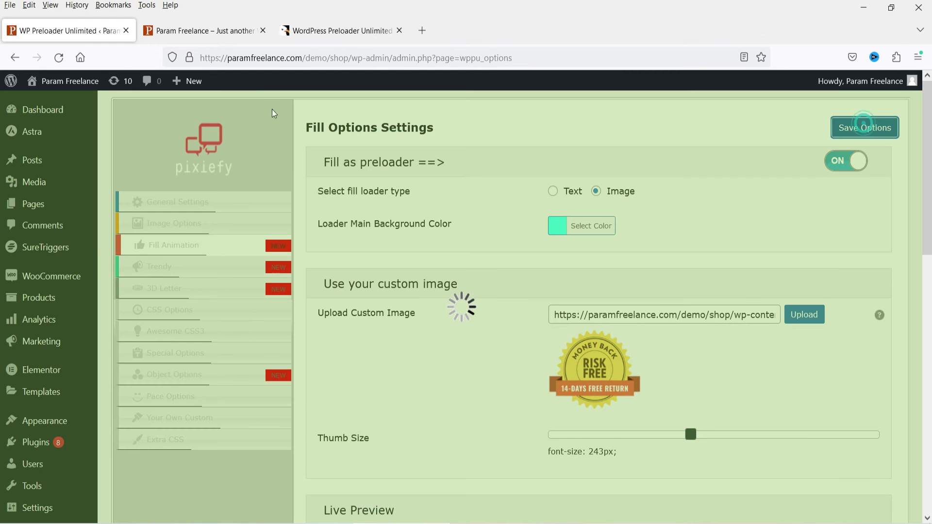
{"action": "left_click", "coordinate": [207, 25]}
{"action": "left_click", "coordinate": [55, 58]}
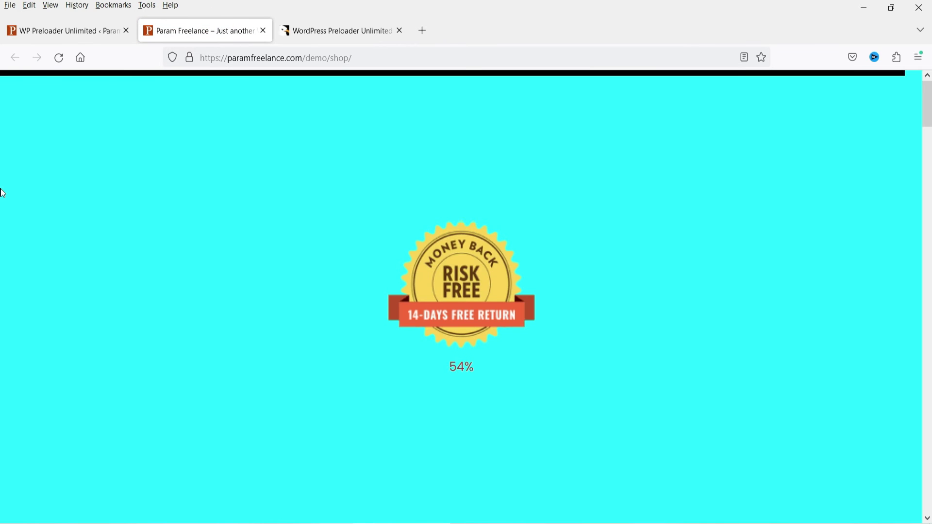
Go back to the plugin's settings and choose the red clock animation in the Trendy options.
{"action": "key", "text": "ctrl+shift+Tab"}
{"action": "scroll", "coordinate": [761, 328], "scroll_direction": "down", "scroll_amount": 5}
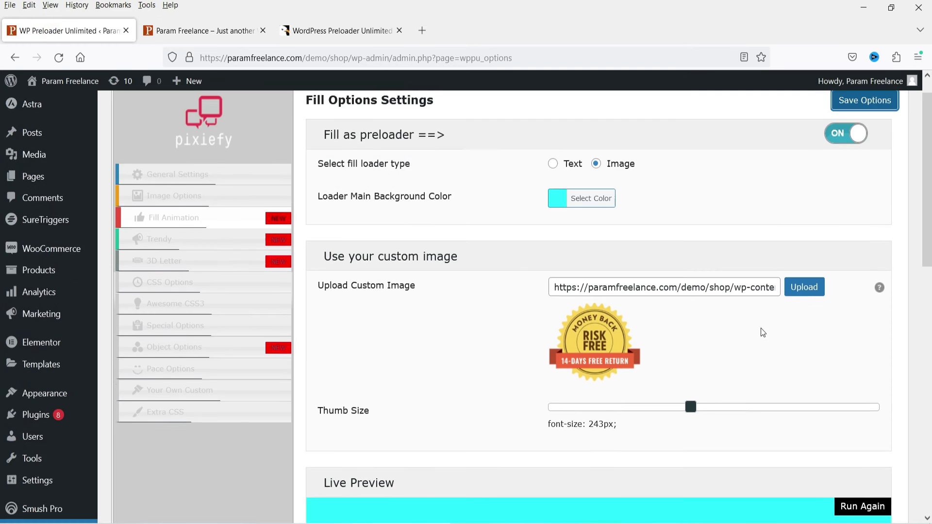
{"action": "scroll", "coordinate": [540, 305], "scroll_direction": "up", "scroll_amount": 5}
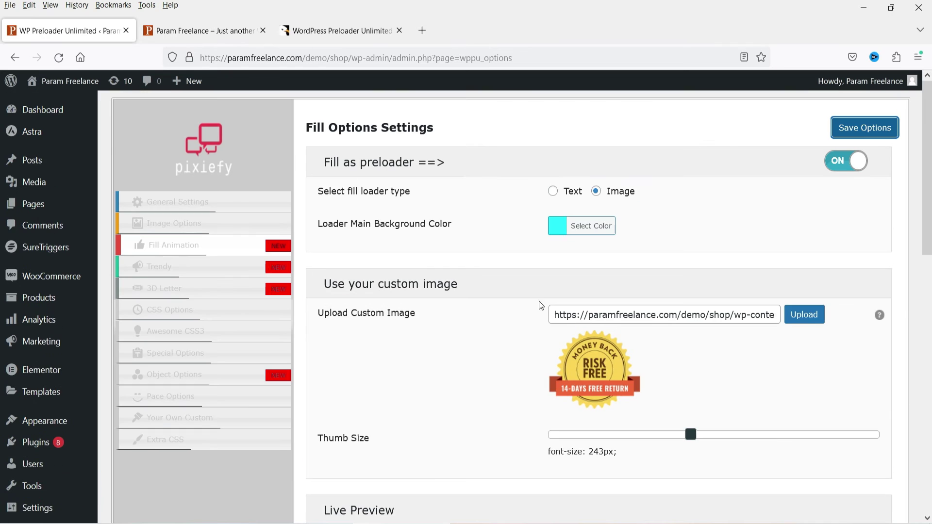
{"action": "left_click", "coordinate": [171, 268]}
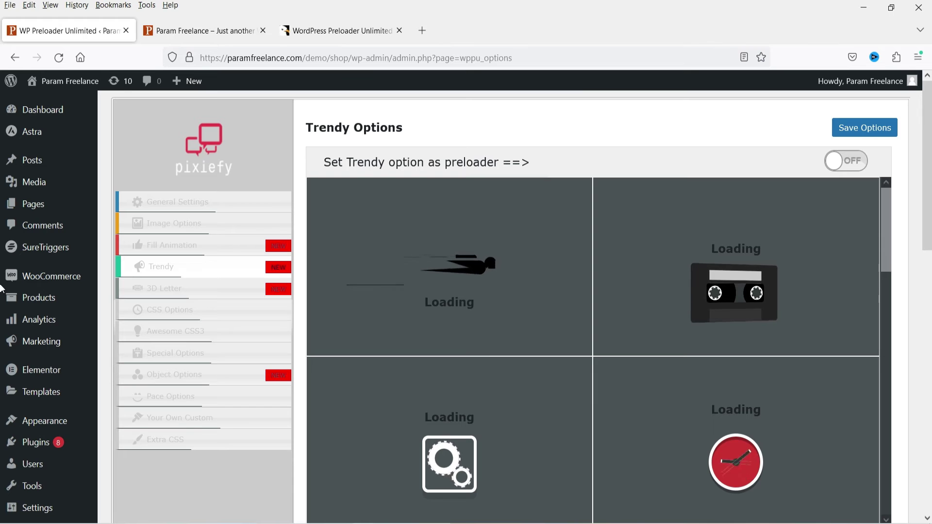
{"action": "scroll", "coordinate": [449, 260], "scroll_direction": "down", "scroll_amount": 2}
{"action": "scroll", "coordinate": [448, 260], "scroll_direction": "down", "scroll_amount": 2}
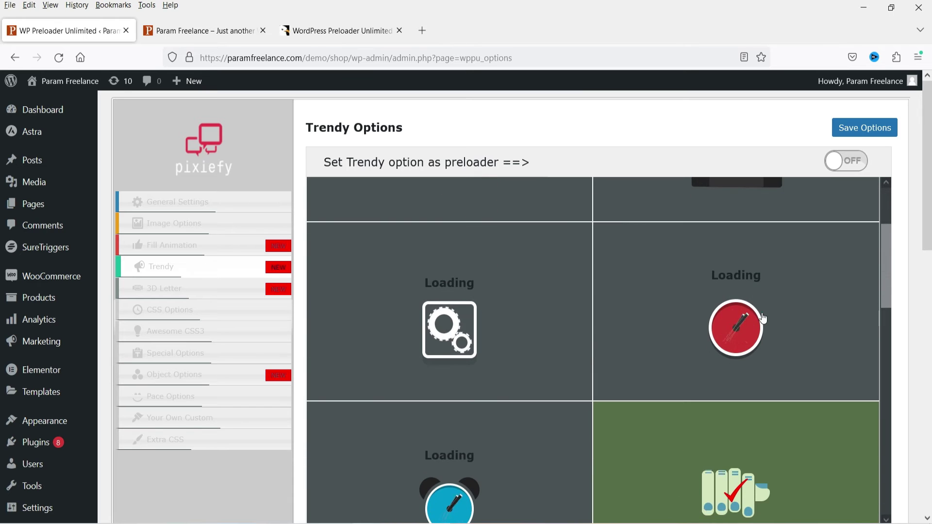
{"action": "left_click", "coordinate": [736, 316]}
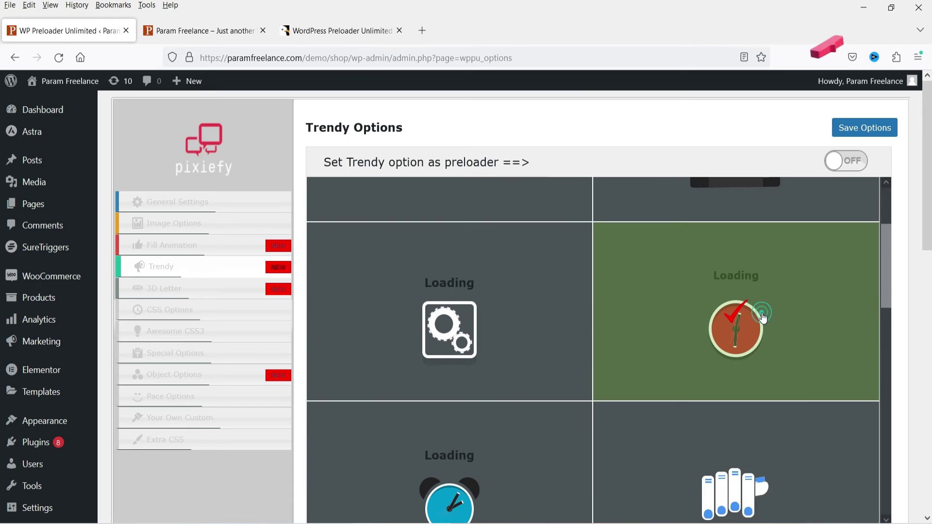
Turn on the Trendy option as preloader, save the options, and check it on the store's home page.
{"action": "left_click", "coordinate": [846, 160]}
{"action": "left_click", "coordinate": [864, 128]}
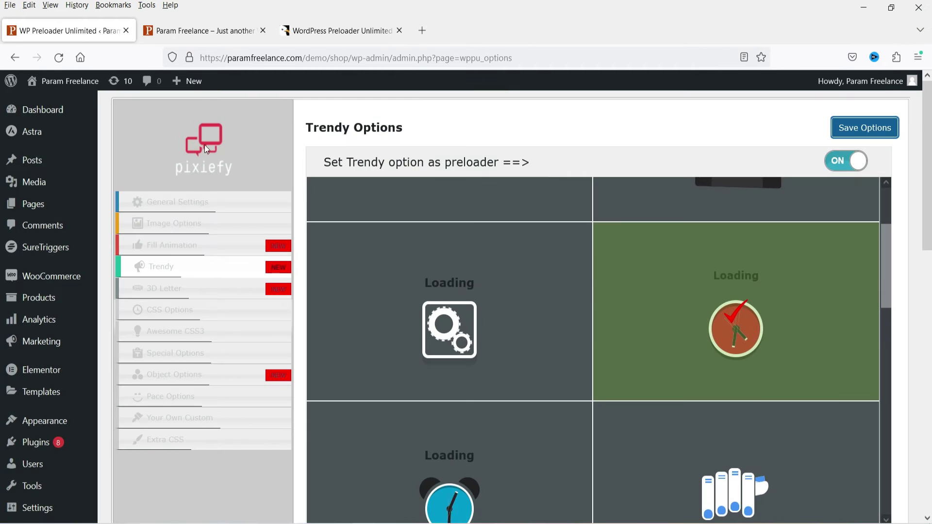
{"action": "left_click", "coordinate": [188, 37]}
{"action": "left_click", "coordinate": [59, 57]}
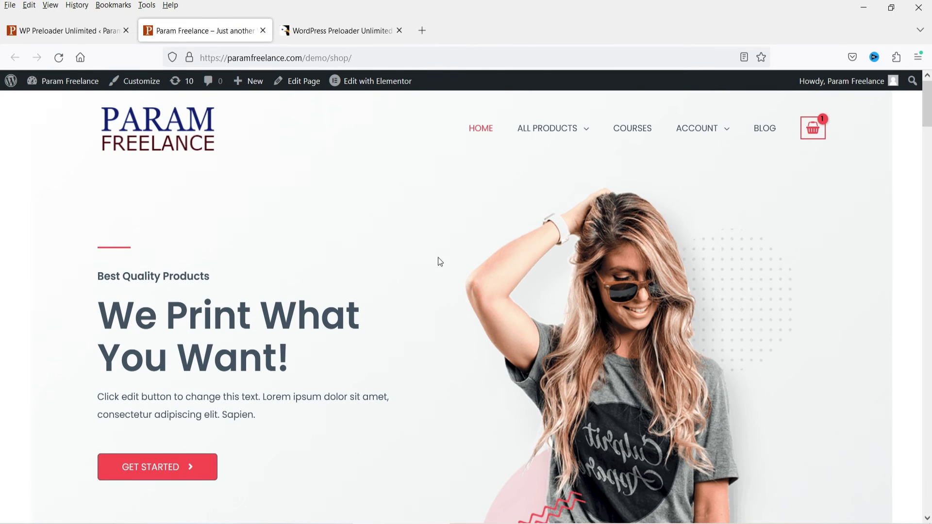
Set the Trendy CSS preloader background to light green #b6d3b6 in the plugin's settings.
{"action": "left_click", "coordinate": [63, 30]}
{"action": "scroll", "coordinate": [715, 251], "scroll_direction": "down", "scroll_amount": 10}
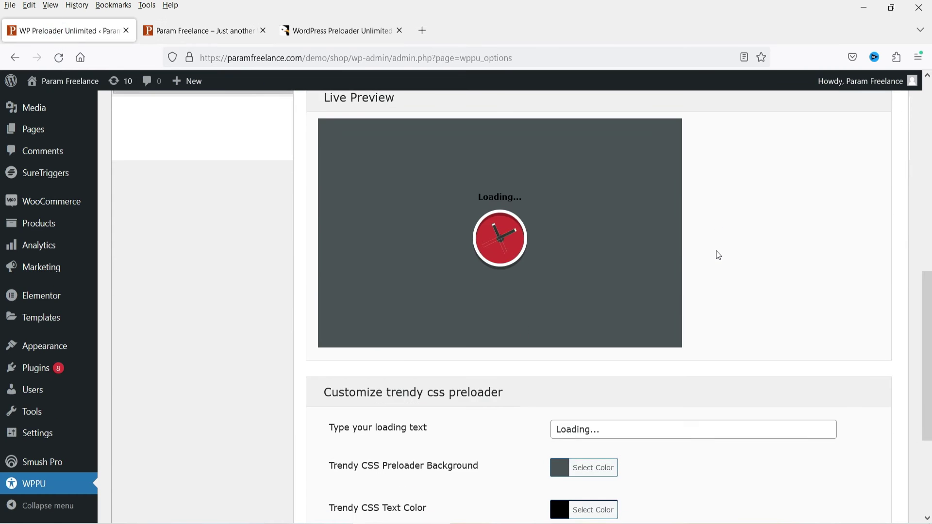
{"action": "scroll", "coordinate": [761, 289], "scroll_direction": "down", "scroll_amount": 3}
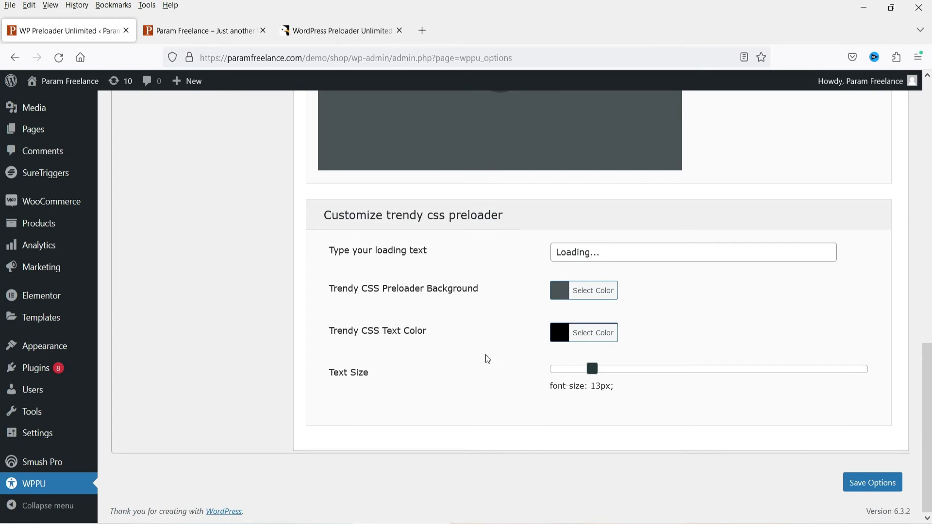
{"action": "scroll", "coordinate": [466, 340], "scroll_direction": "up", "scroll_amount": 6}
{"action": "scroll", "coordinate": [407, 333], "scroll_direction": "down", "scroll_amount": 3}
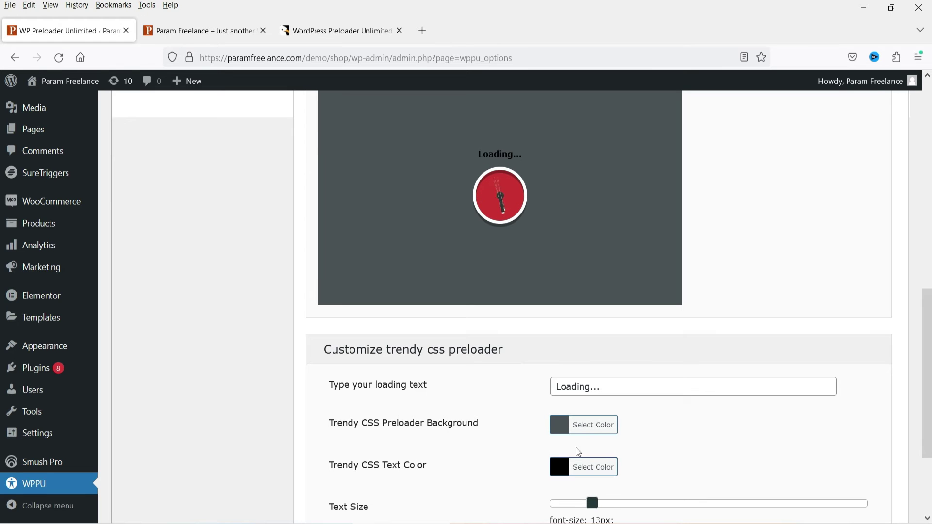
{"action": "left_click", "coordinate": [558, 428]}
{"action": "left_click", "coordinate": [596, 480]}
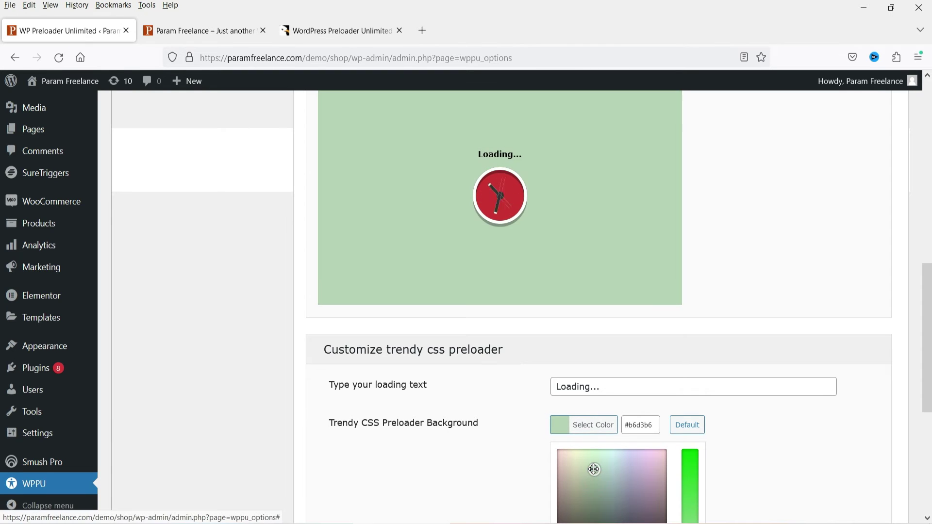
{"action": "left_click", "coordinate": [447, 447]}
Set the Trendy CSS text color to dark blue.
{"action": "scroll", "coordinate": [447, 447], "scroll_direction": "down", "scroll_amount": 3}
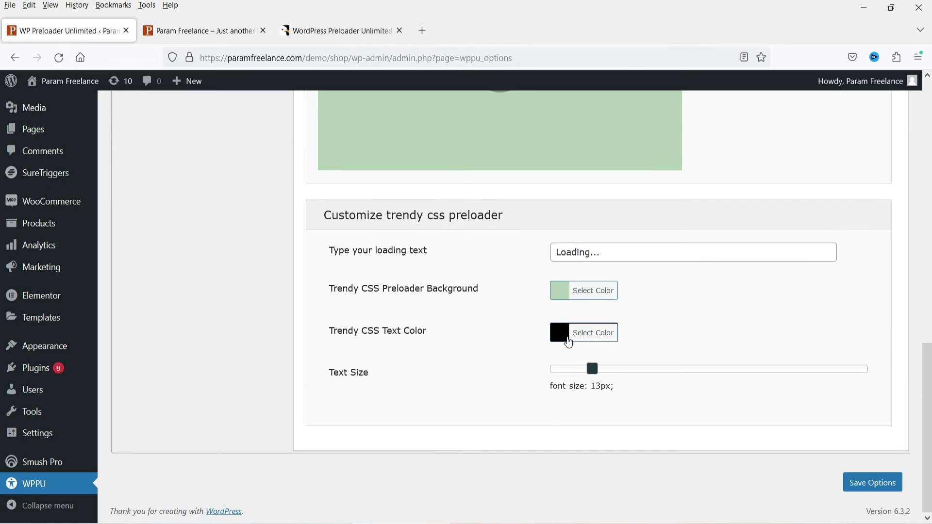
{"action": "left_click", "coordinate": [564, 333]}
{"action": "left_click", "coordinate": [591, 480]}
{"action": "scroll", "coordinate": [505, 262], "scroll_direction": "up", "scroll_amount": 4}
{"action": "scroll", "coordinate": [659, 296], "scroll_direction": "down", "scroll_amount": 4}
{"action": "left_click", "coordinate": [630, 416]}
{"action": "scroll", "coordinate": [449, 206], "scroll_direction": "up", "scroll_amount": 3}
{"action": "scroll", "coordinate": [454, 372], "scroll_direction": "down", "scroll_amount": 4}
{"action": "left_click", "coordinate": [553, 271]}
Select the tapping hand animation as the Trendy preloader and view it in the live preview.
{"action": "scroll", "coordinate": [555, 275], "scroll_direction": "up", "scroll_amount": 8}
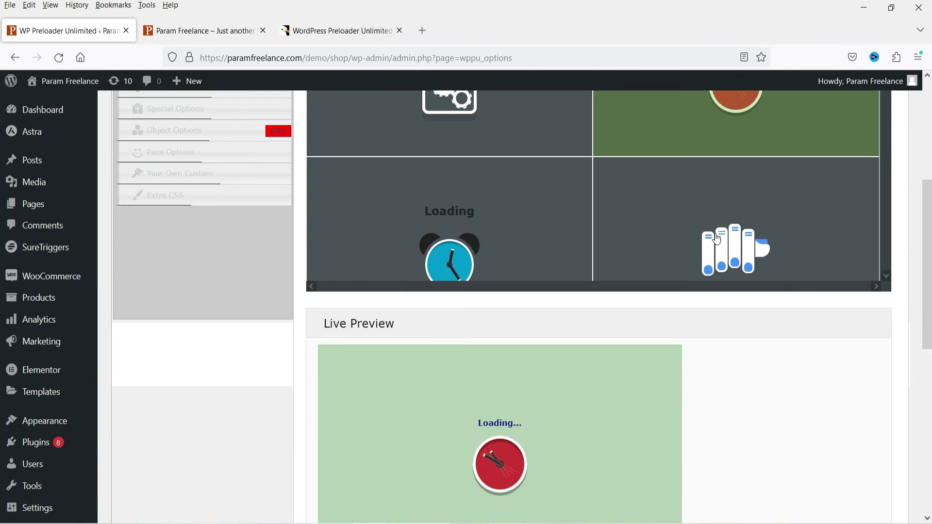
{"action": "left_click", "coordinate": [672, 210]}
{"action": "scroll", "coordinate": [637, 290], "scroll_direction": "down", "scroll_amount": 3}
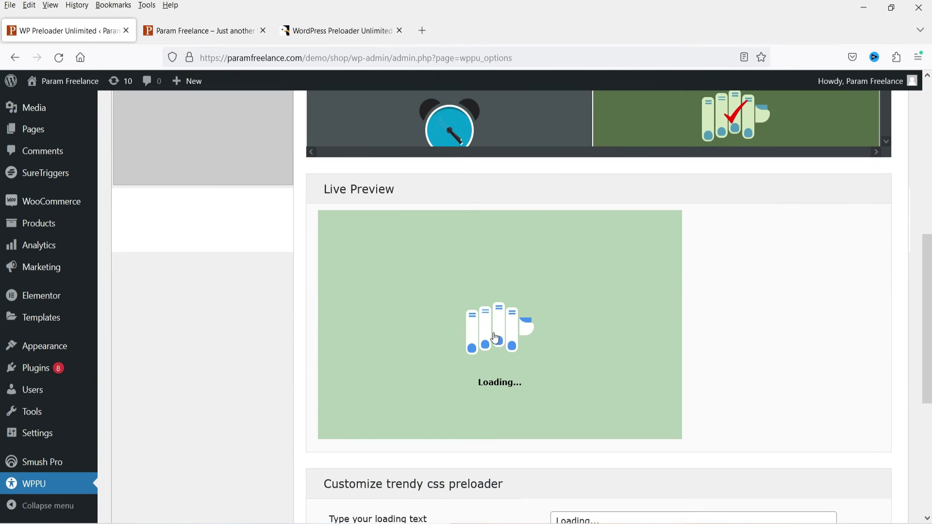
{"action": "scroll", "coordinate": [637, 291], "scroll_direction": "down", "scroll_amount": 3}
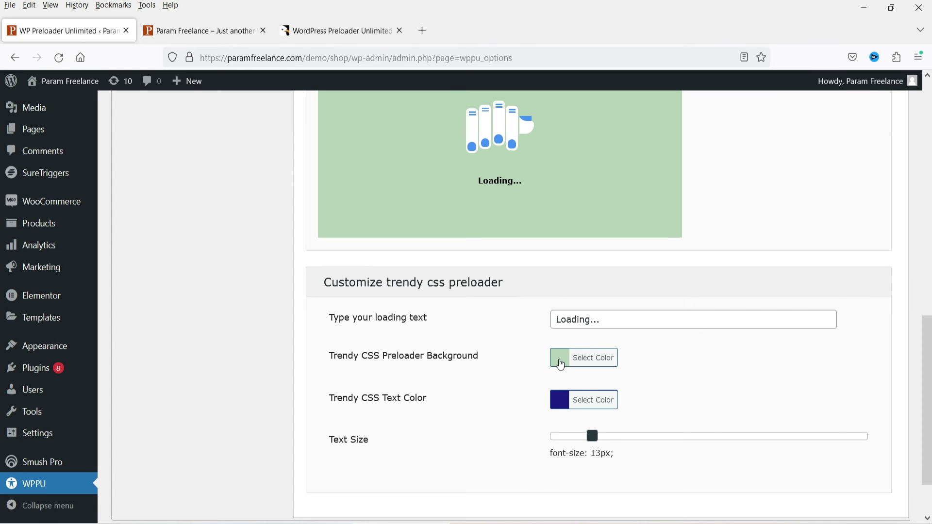
Try the blue alarm clock and the gears Trendy animations, viewing each in the live preview.
{"action": "scroll", "coordinate": [560, 404], "scroll_direction": "up", "scroll_amount": 8}
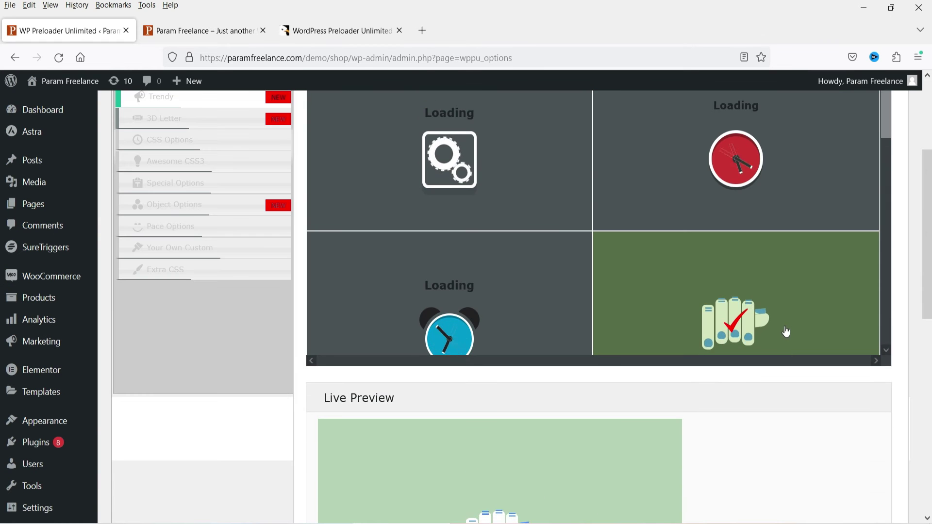
{"action": "left_click", "coordinate": [524, 310]}
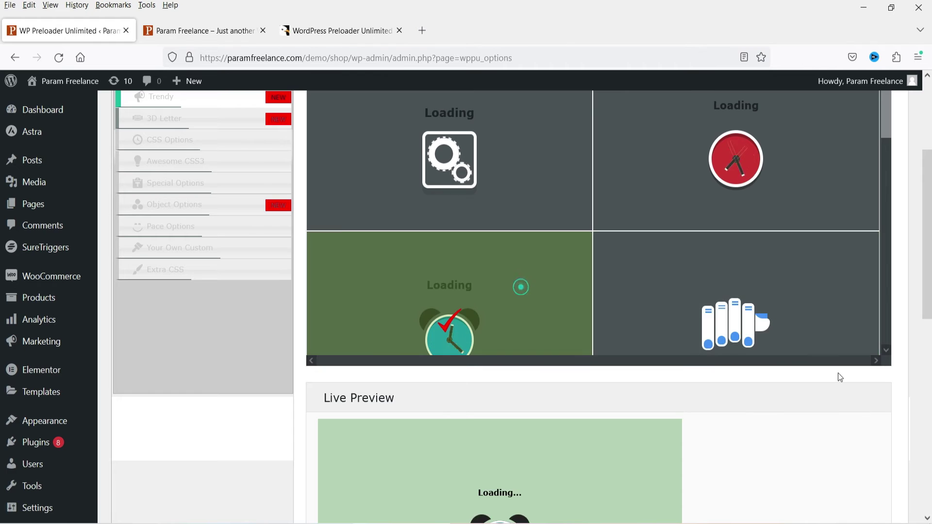
{"action": "scroll", "coordinate": [832, 373], "scroll_direction": "down", "scroll_amount": 3}
{"action": "scroll", "coordinate": [825, 369], "scroll_direction": "down", "scroll_amount": 3}
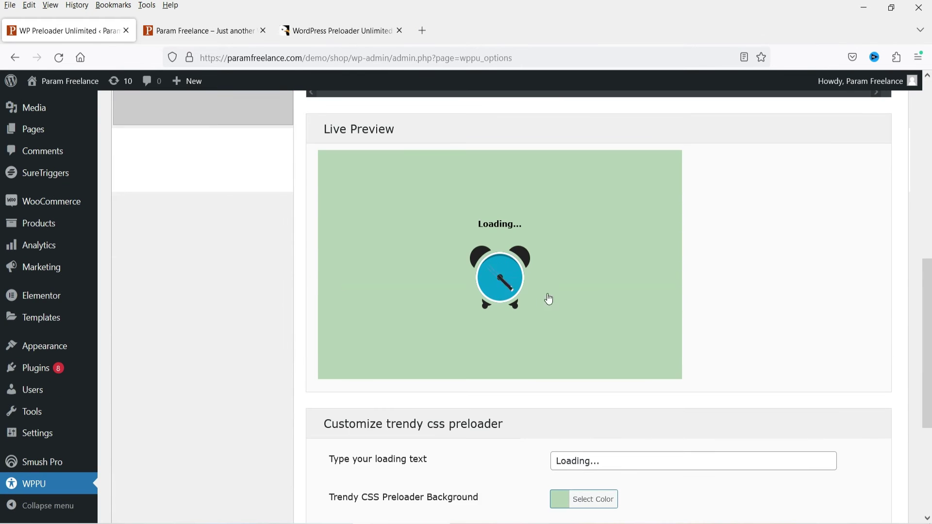
{"action": "scroll", "coordinate": [707, 312], "scroll_direction": "up", "scroll_amount": 7}
{"action": "scroll", "coordinate": [755, 354], "scroll_direction": "down", "scroll_amount": 2}
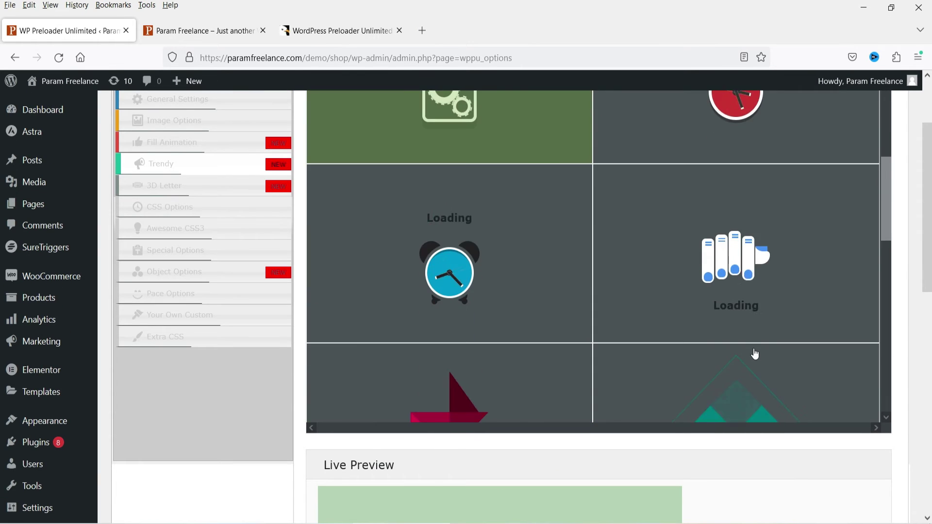
{"action": "scroll", "coordinate": [755, 354], "scroll_direction": "down", "scroll_amount": 4}
{"action": "scroll", "coordinate": [752, 354], "scroll_direction": "down", "scroll_amount": 6}
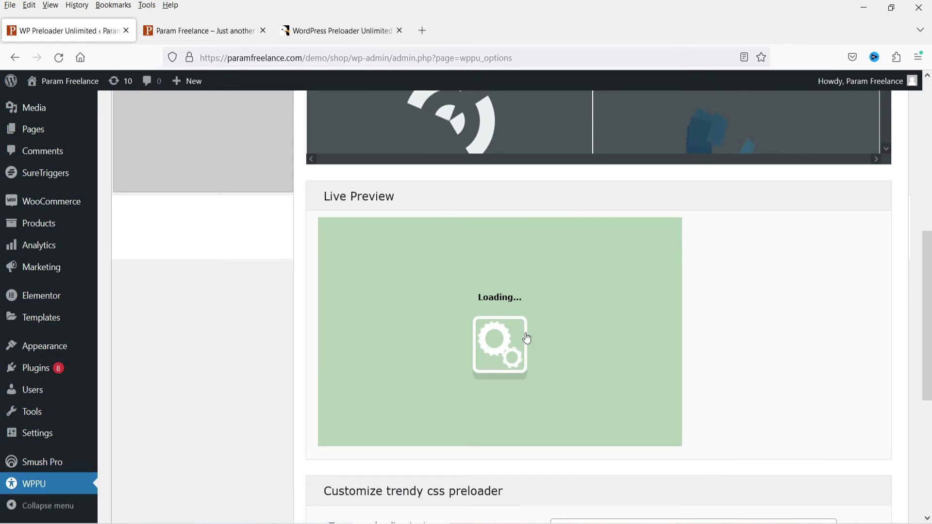
Try the green diamond and the white rotating arcs Trendy animations in the live preview.
{"action": "scroll", "coordinate": [852, 393], "scroll_direction": "up", "scroll_amount": 6}
{"action": "left_click", "coordinate": [740, 237]}
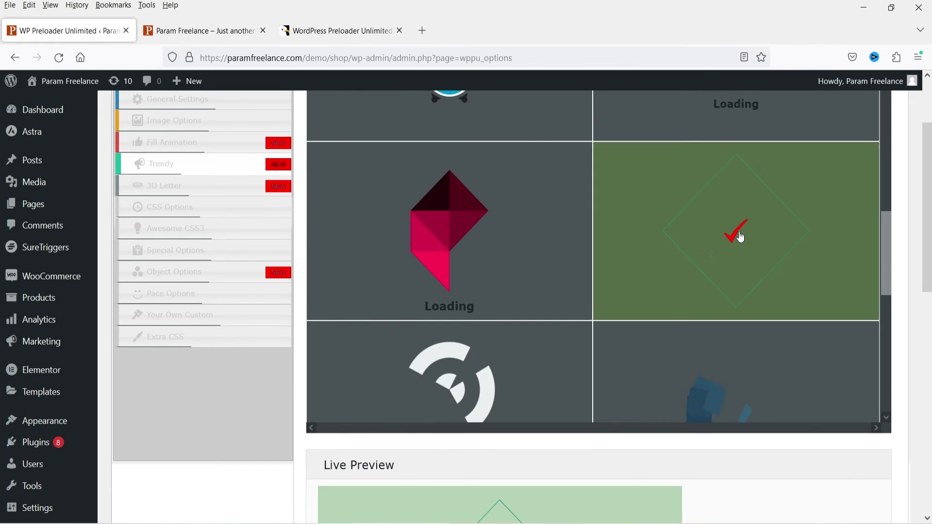
{"action": "scroll", "coordinate": [3, 348], "scroll_direction": "down", "scroll_amount": 6}
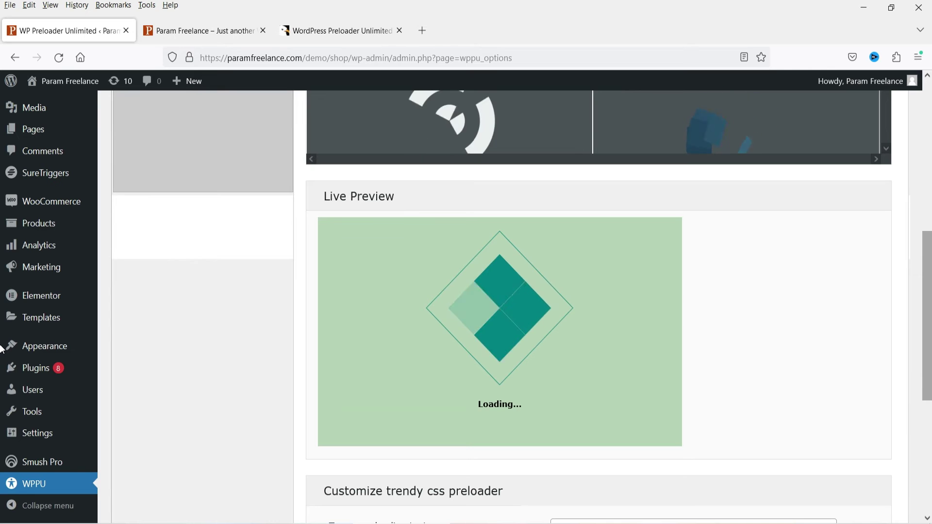
{"action": "scroll", "coordinate": [882, 370], "scroll_direction": "up", "scroll_amount": 6}
{"action": "left_click", "coordinate": [474, 375]}
{"action": "scroll", "coordinate": [2, 348], "scroll_direction": "down", "scroll_amount": 9}
Select the Trendy animation with folding blue squares and view it in the live preview.
{"action": "scroll", "coordinate": [586, 322], "scroll_direction": "up", "scroll_amount": 5}
{"action": "scroll", "coordinate": [818, 255], "scroll_direction": "down", "scroll_amount": 5}
{"action": "scroll", "coordinate": [817, 255], "scroll_direction": "up", "scroll_amount": 1}
{"action": "left_click", "coordinate": [742, 183]}
{"action": "scroll", "coordinate": [817, 383], "scroll_direction": "down", "scroll_amount": 5}
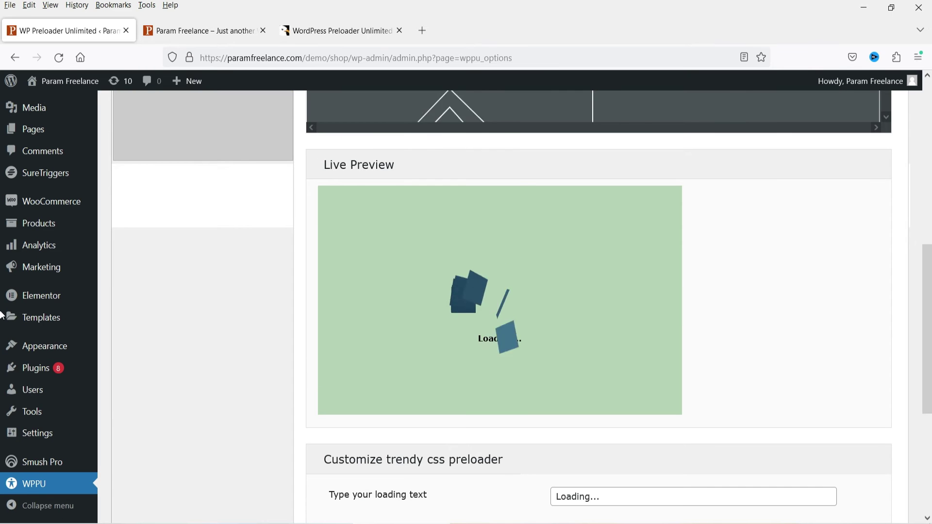
{"action": "scroll", "coordinate": [890, 282], "scroll_direction": "down", "scroll_amount": 3}
Select the cat face animation at the end of the Trendy preloader list.
{"action": "scroll", "coordinate": [918, 346], "scroll_direction": "up", "scroll_amount": 8}
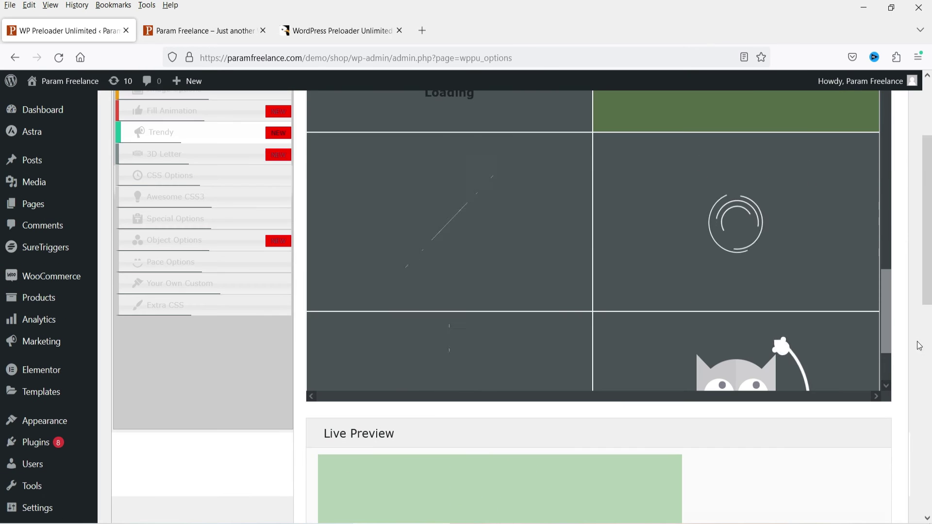
{"action": "scroll", "coordinate": [776, 291], "scroll_direction": "down", "scroll_amount": 3}
{"action": "left_click", "coordinate": [834, 369]}
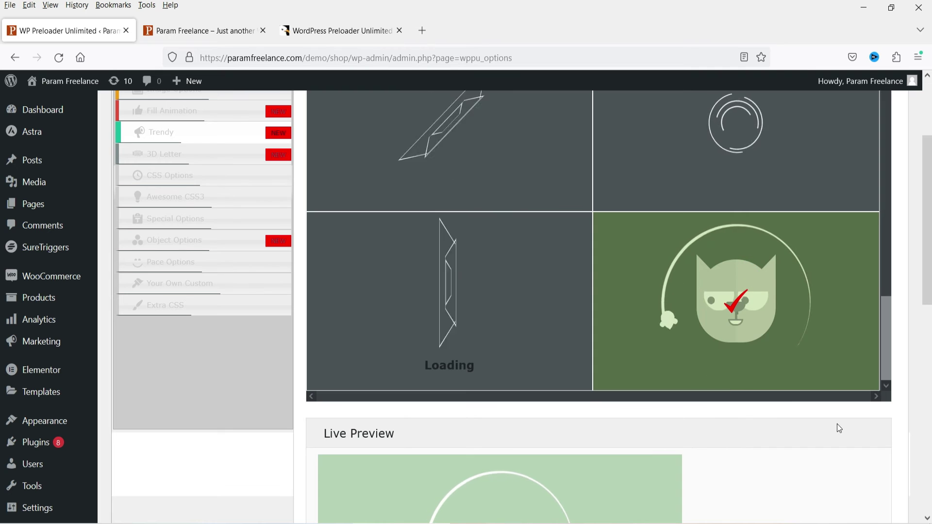
View the cat face animation in the live preview, then select the nested squares Trendy animation and preview it.
{"action": "scroll", "coordinate": [833, 423], "scroll_direction": "down", "scroll_amount": 4}
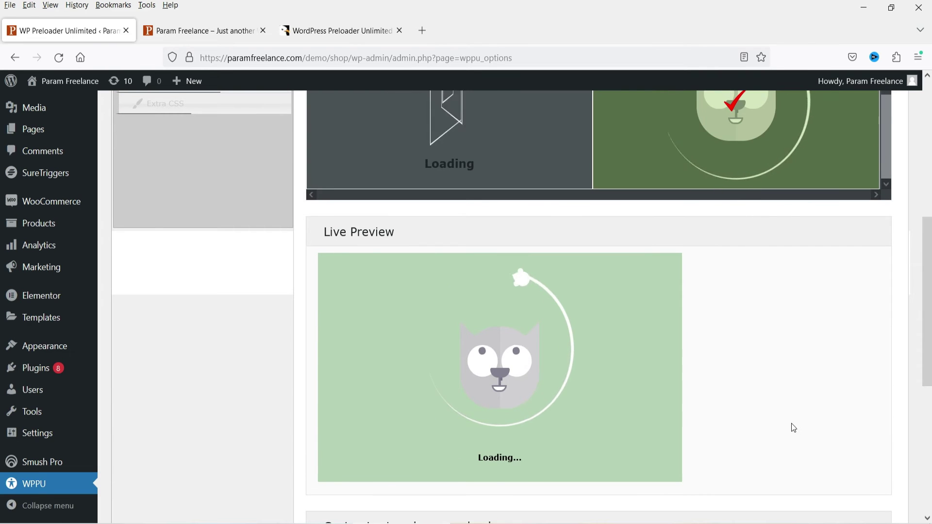
{"action": "scroll", "coordinate": [801, 427], "scroll_direction": "down", "scroll_amount": 3}
{"action": "scroll", "coordinate": [791, 423], "scroll_direction": "up", "scroll_amount": 7}
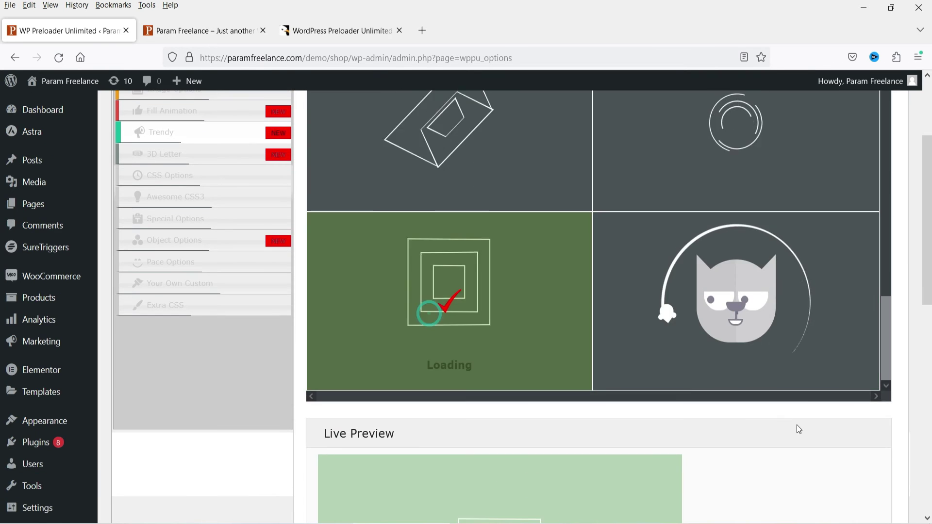
{"action": "scroll", "coordinate": [797, 424], "scroll_direction": "down", "scroll_amount": 3}
{"action": "scroll", "coordinate": [796, 424], "scroll_direction": "up", "scroll_amount": 7}
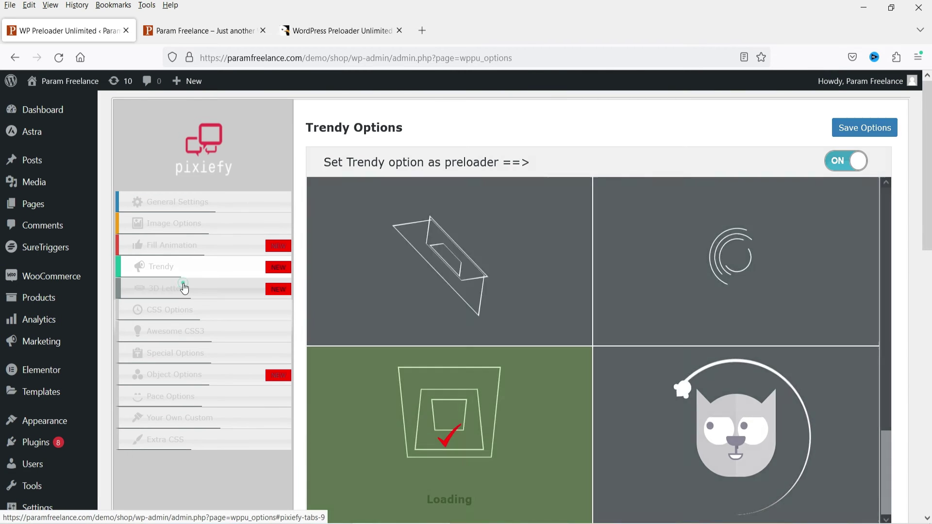
Open the 3D Letter options, set the preloader text to "QUICK TIPS" and view it in the live preview.
{"action": "left_click", "coordinate": [184, 288]}
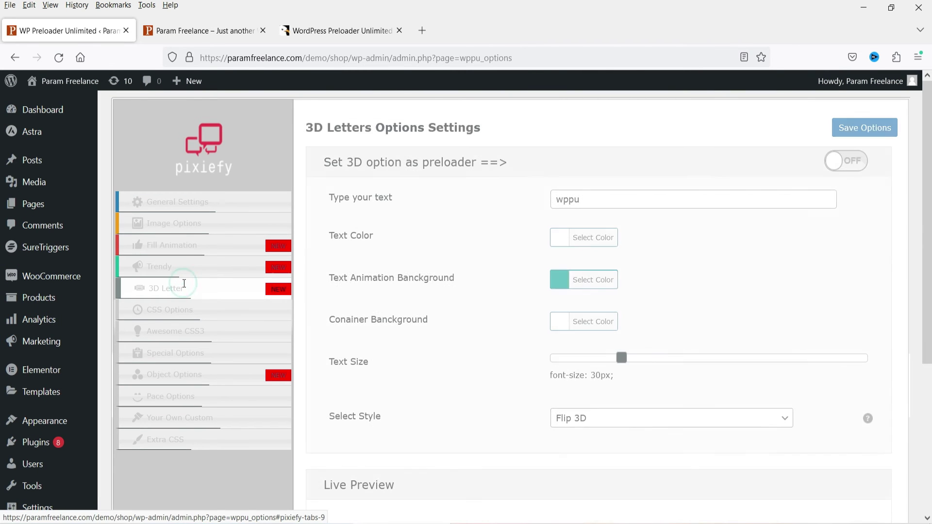
{"action": "left_click", "coordinate": [619, 201]}
{"action": "scroll", "coordinate": [711, 298], "scroll_direction": "down", "scroll_amount": 5}
{"action": "scroll", "coordinate": [711, 298], "scroll_direction": "up", "scroll_amount": 4}
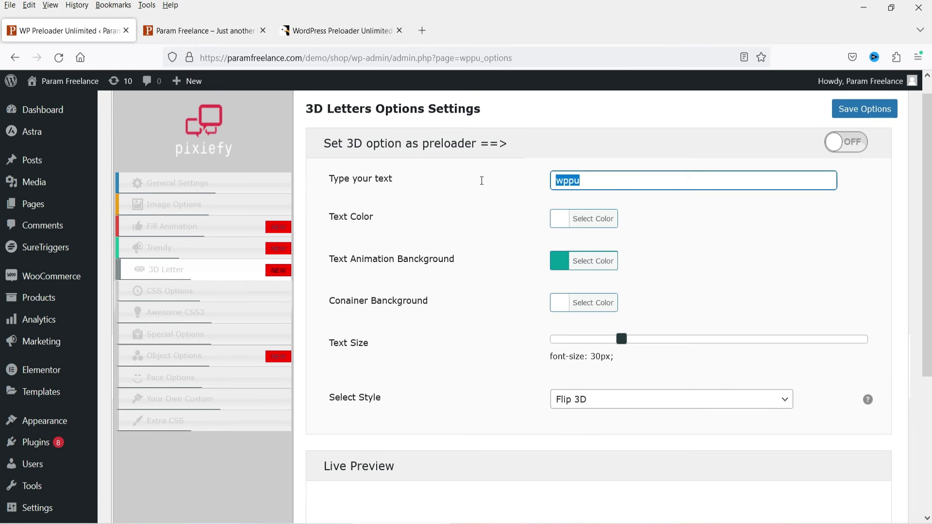
{"action": "type", "text": "QUICK TIPS"}
{"action": "scroll", "coordinate": [690, 194], "scroll_direction": "down", "scroll_amount": 3}
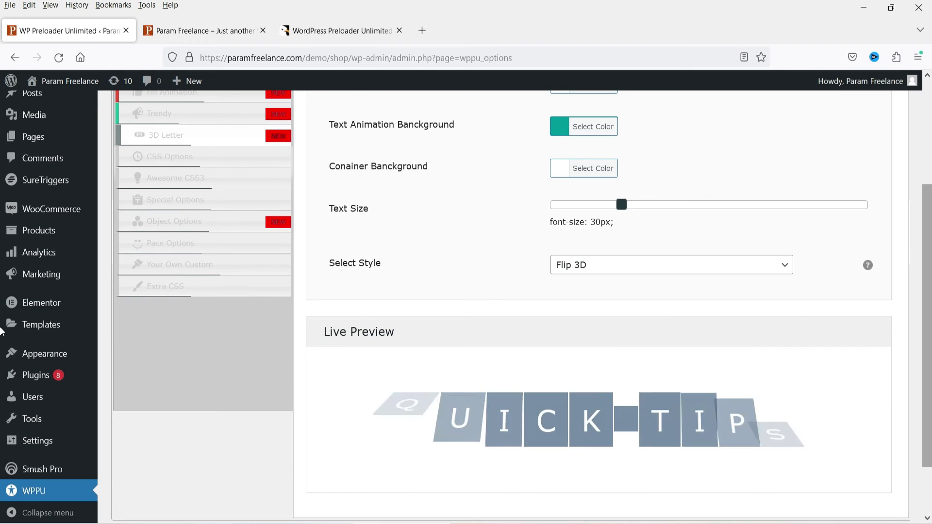
Set the 3D letters' text size to 39px and their animation background to dark blue.
{"action": "left_click_drag", "start_coordinate": [622, 207], "coordinate": [655, 217]}
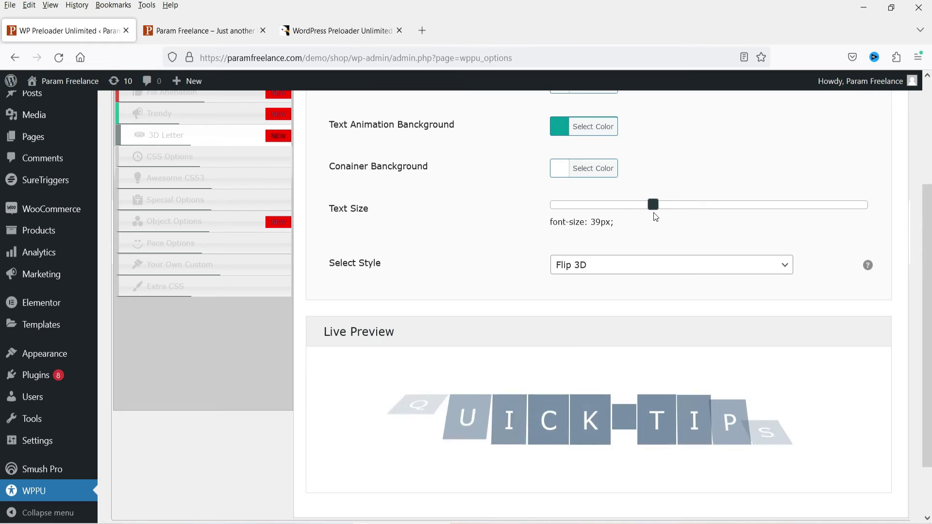
{"action": "left_click", "coordinate": [558, 128]}
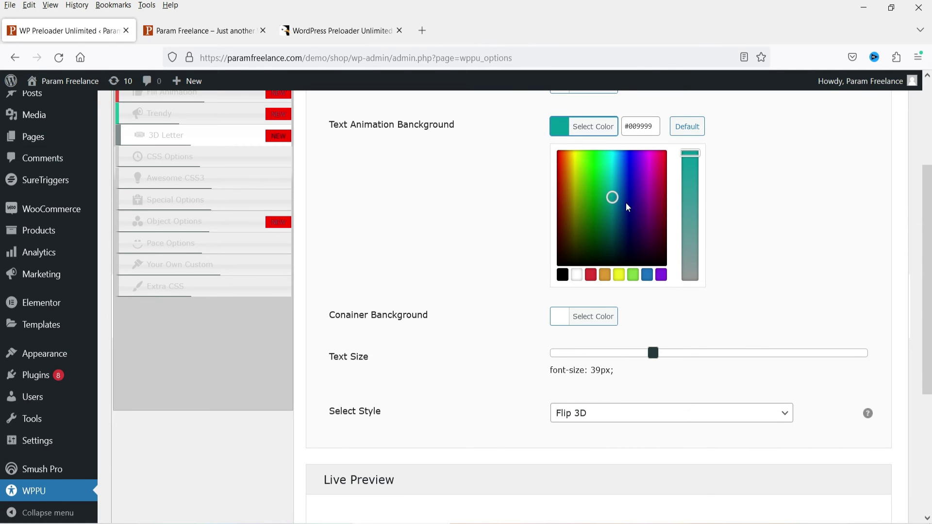
{"action": "left_click", "coordinate": [631, 218]}
{"action": "left_click", "coordinate": [496, 206]}
{"action": "scroll", "coordinate": [496, 208], "scroll_direction": "down", "scroll_amount": 2}
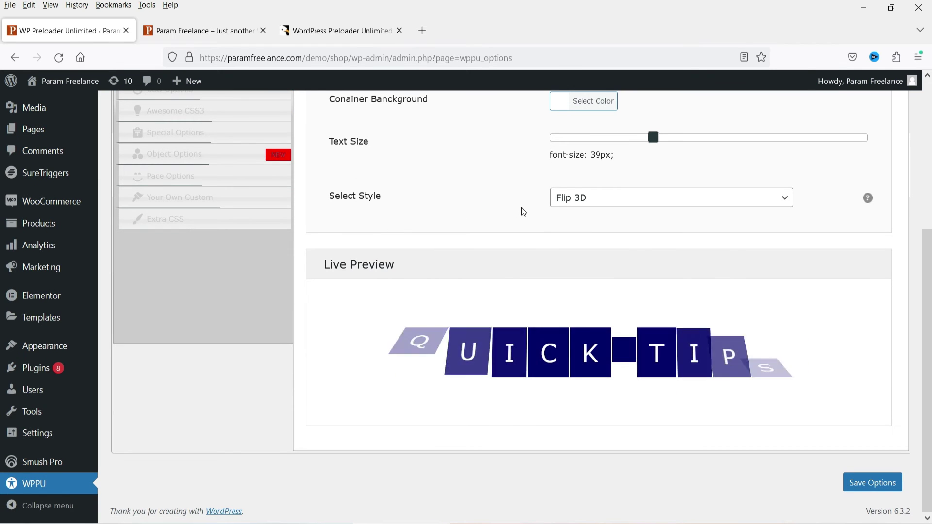
{"action": "scroll", "coordinate": [510, 208], "scroll_direction": "up", "scroll_amount": 4}
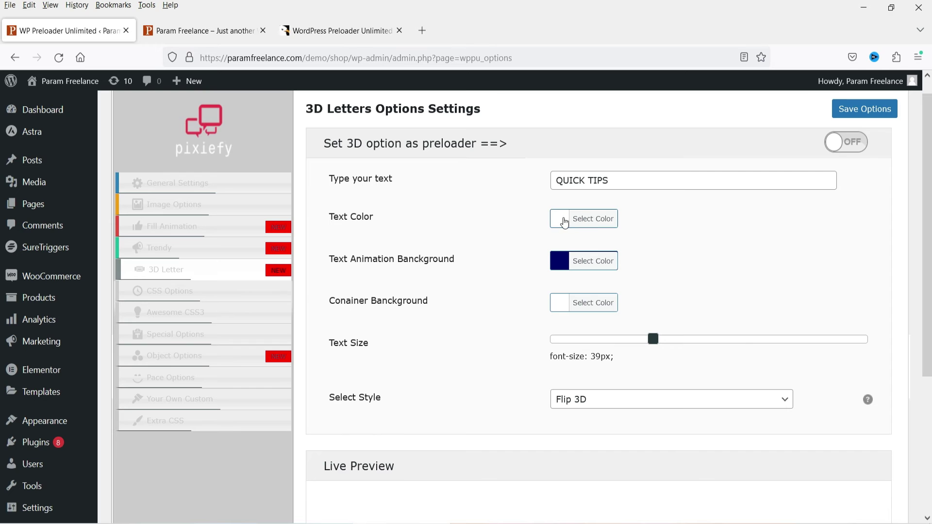
Try the FlipDown 3D and slowFlip 2D letter styles, then set the style to slideBoth 2D.
{"action": "scroll", "coordinate": [698, 238], "scroll_direction": "down", "scroll_amount": 3}
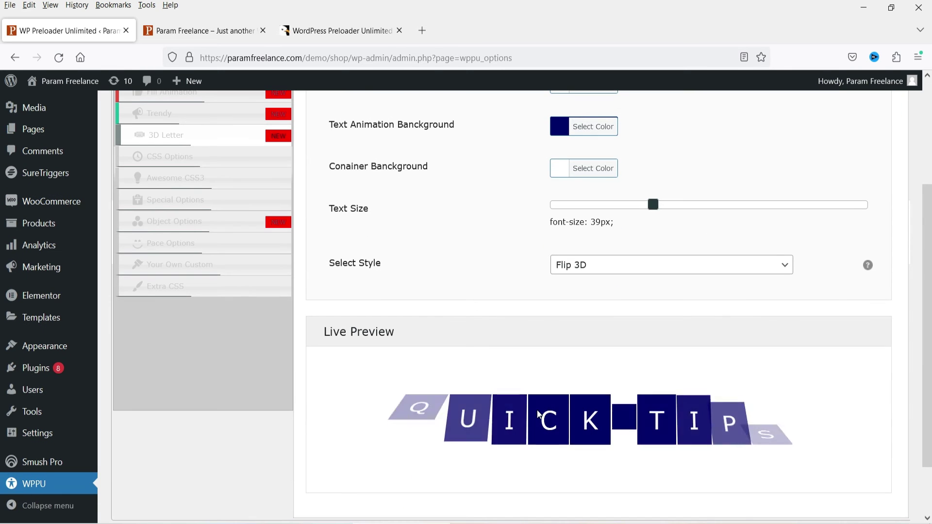
{"action": "left_click", "coordinate": [615, 268]}
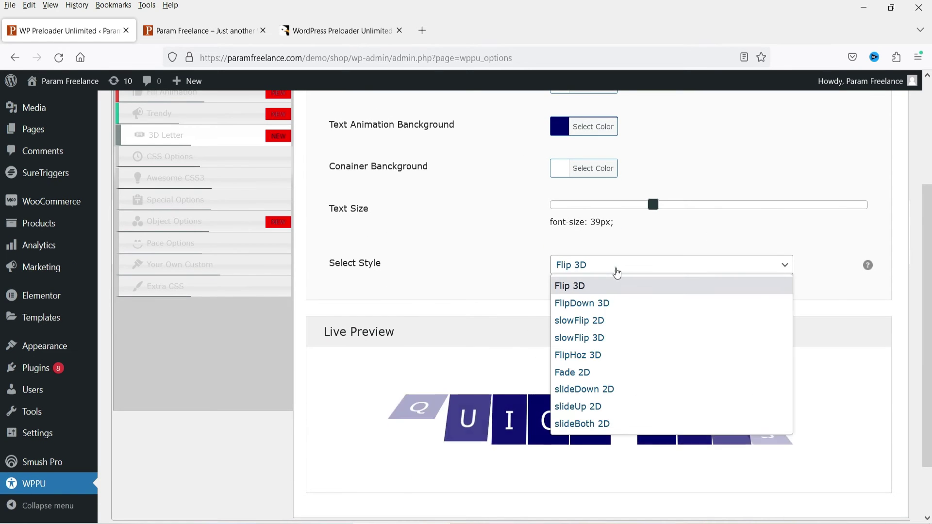
{"action": "left_click", "coordinate": [624, 304]}
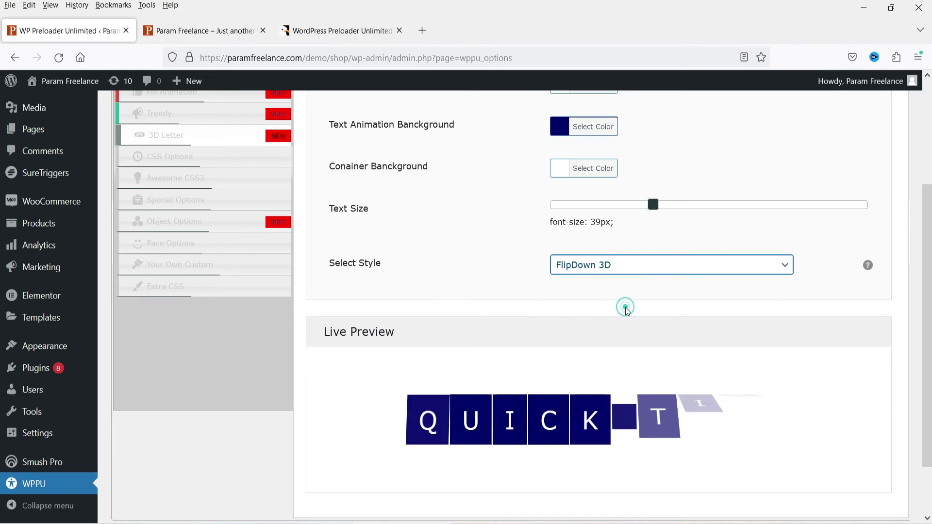
{"action": "left_click", "coordinate": [624, 267]}
{"action": "left_click", "coordinate": [620, 302]}
{"action": "left_click", "coordinate": [614, 320]}
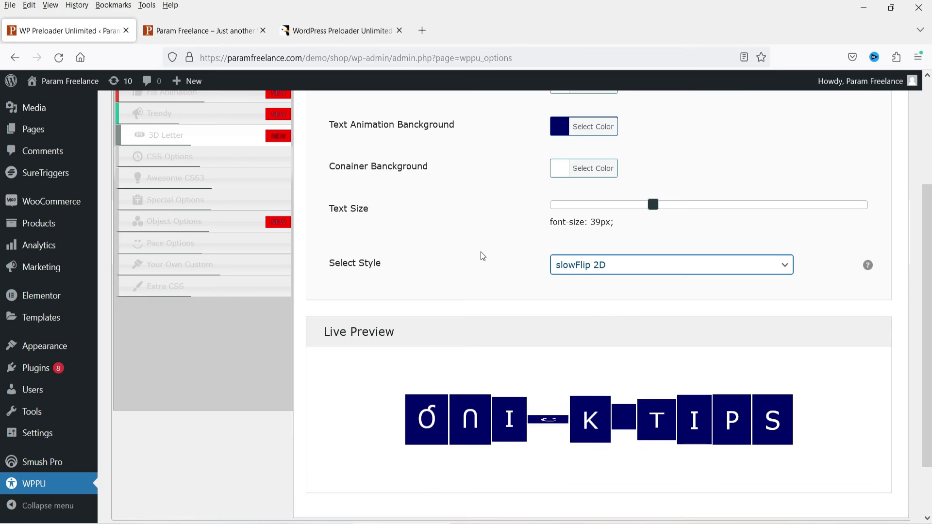
{"action": "left_click", "coordinate": [626, 265]}
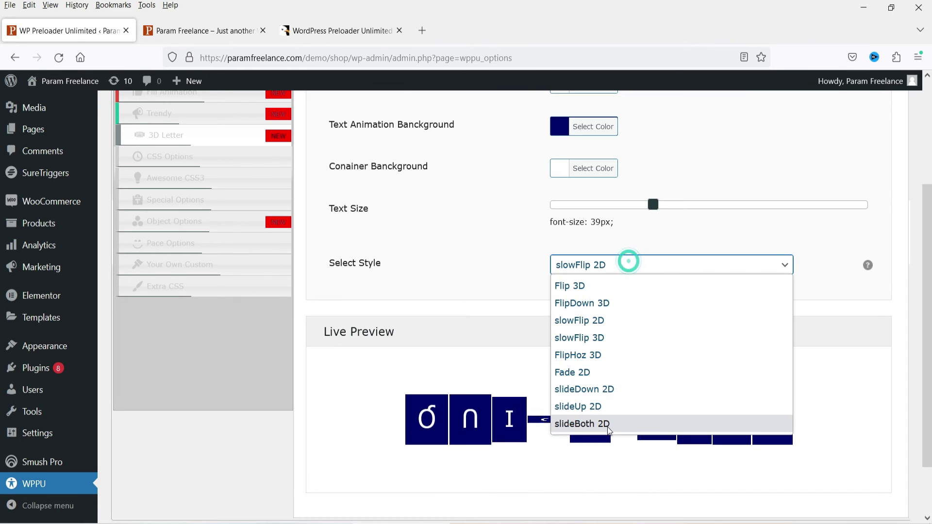
{"action": "left_click", "coordinate": [607, 423]}
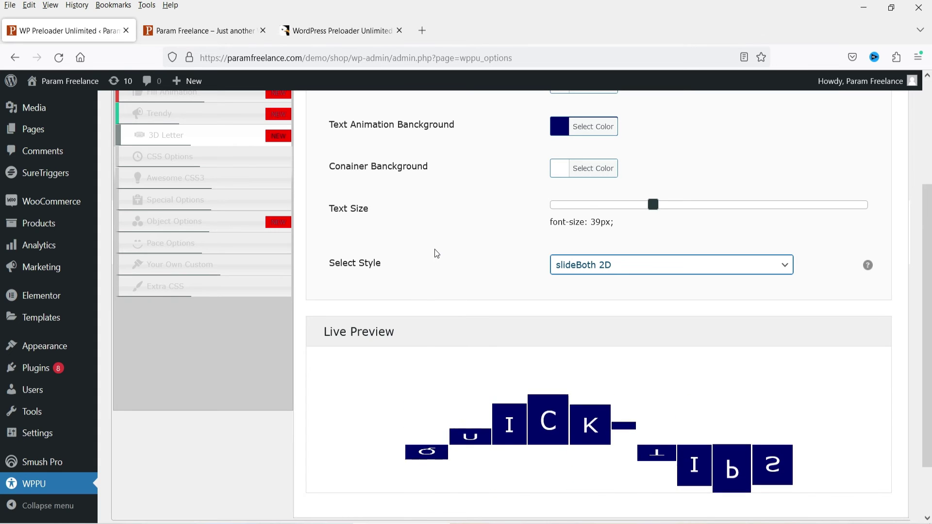
Enable the 3D option as preloader, save the options and view it on the shop's home page.
{"action": "scroll", "coordinate": [912, 254], "scroll_direction": "up", "scroll_amount": 3}
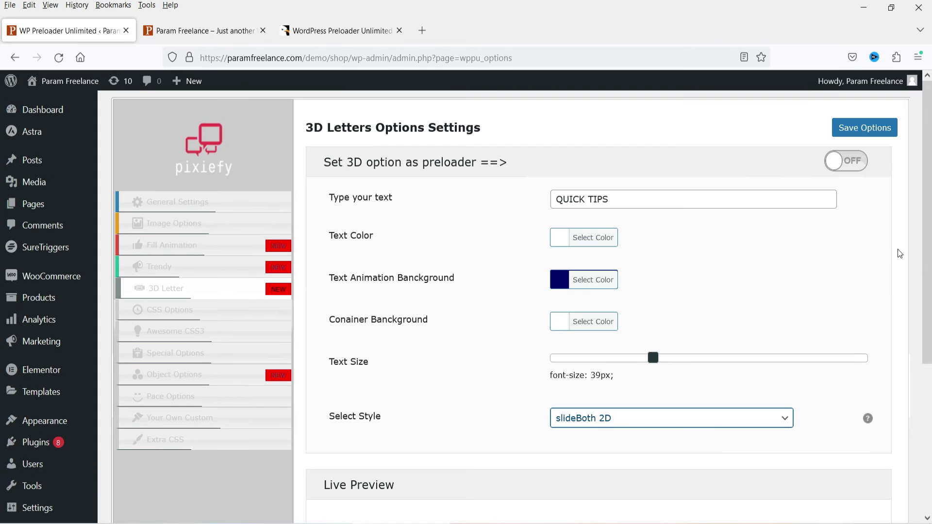
{"action": "left_click", "coordinate": [876, 129]}
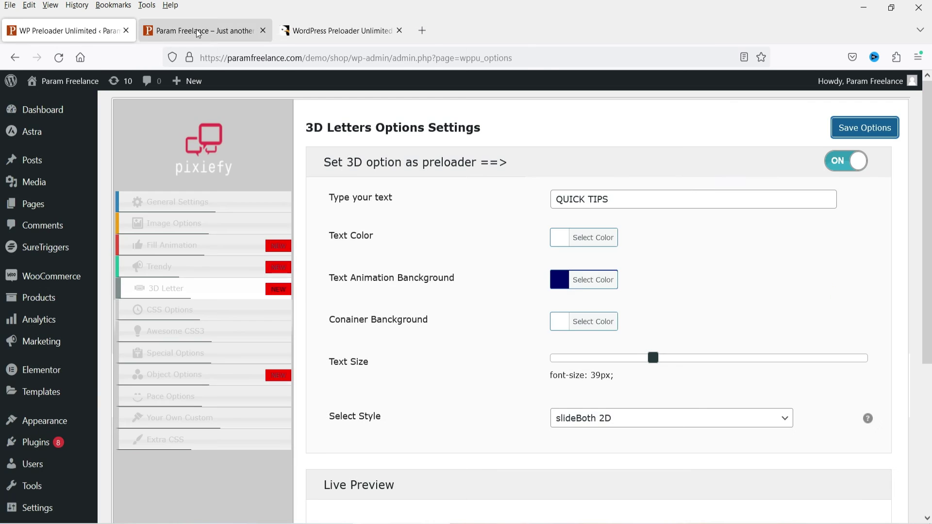
{"action": "left_click", "coordinate": [196, 30]}
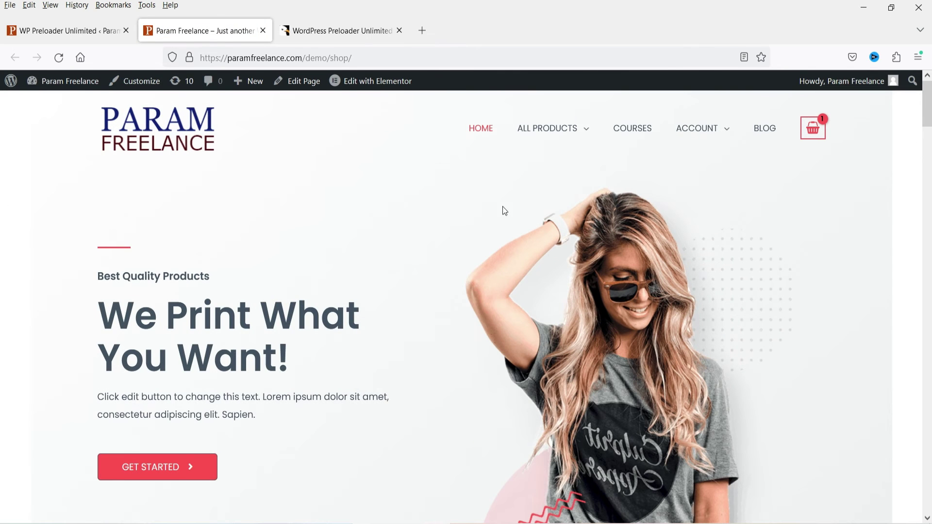
Return to the plugin settings, open the Awesome CSS3 options and select the two rotating arrows animation for preview.
{"action": "left_click", "coordinate": [43, 33]}
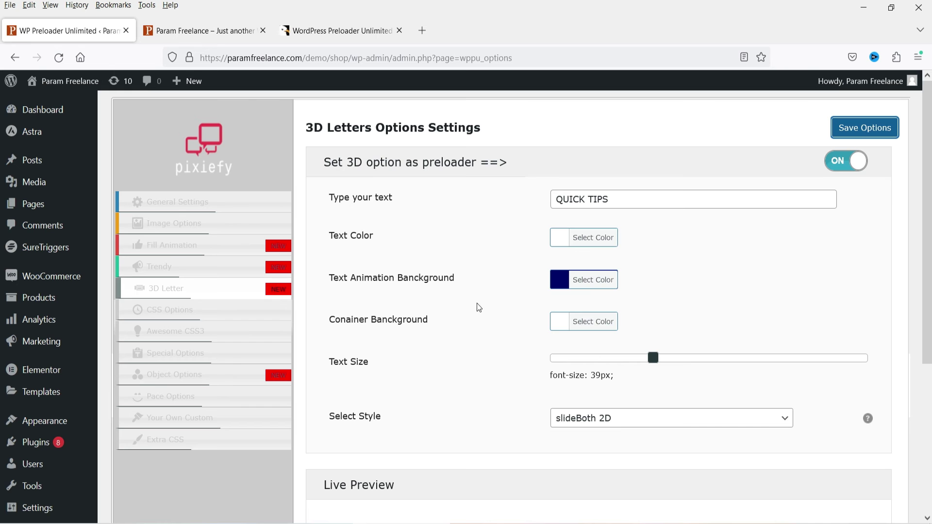
{"action": "left_click", "coordinate": [154, 332]}
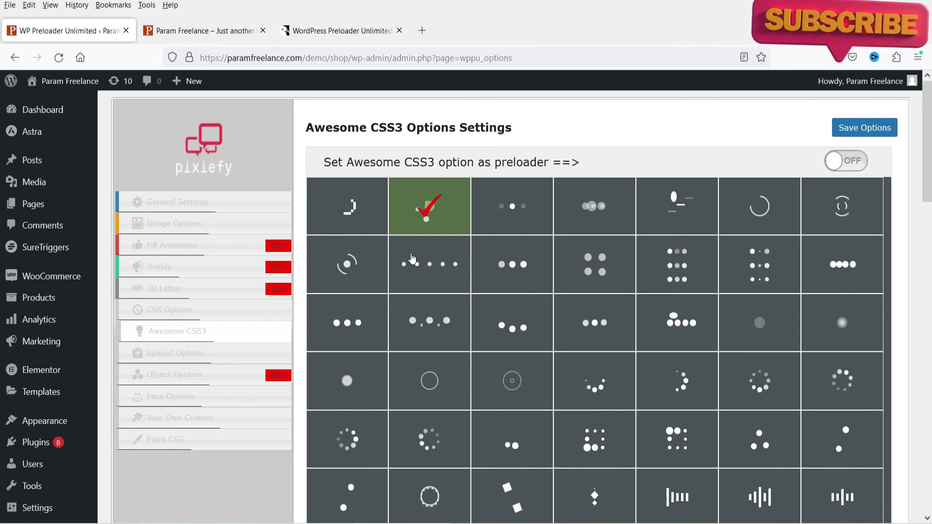
{"action": "scroll", "coordinate": [924, 269], "scroll_direction": "down", "scroll_amount": 15}
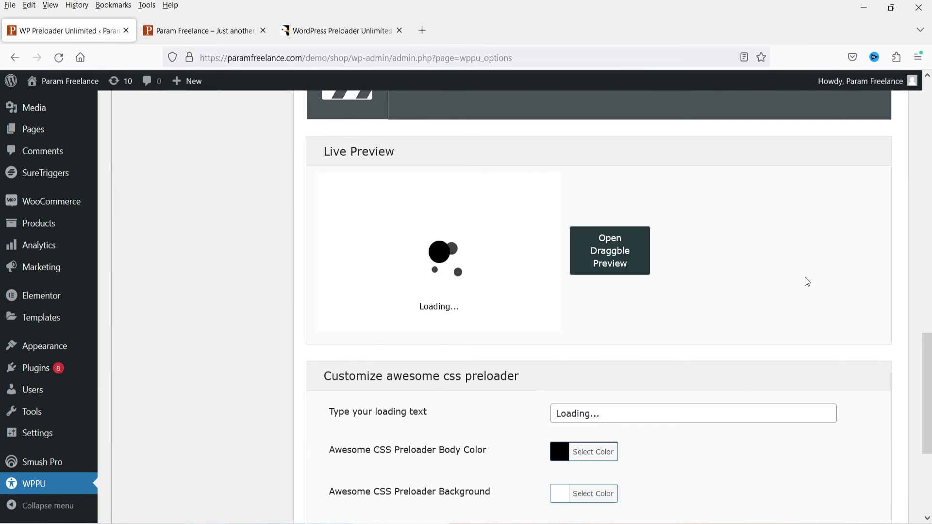
{"action": "scroll", "coordinate": [807, 281], "scroll_direction": "up", "scroll_amount": 5}
{"action": "left_click", "coordinate": [586, 248]}
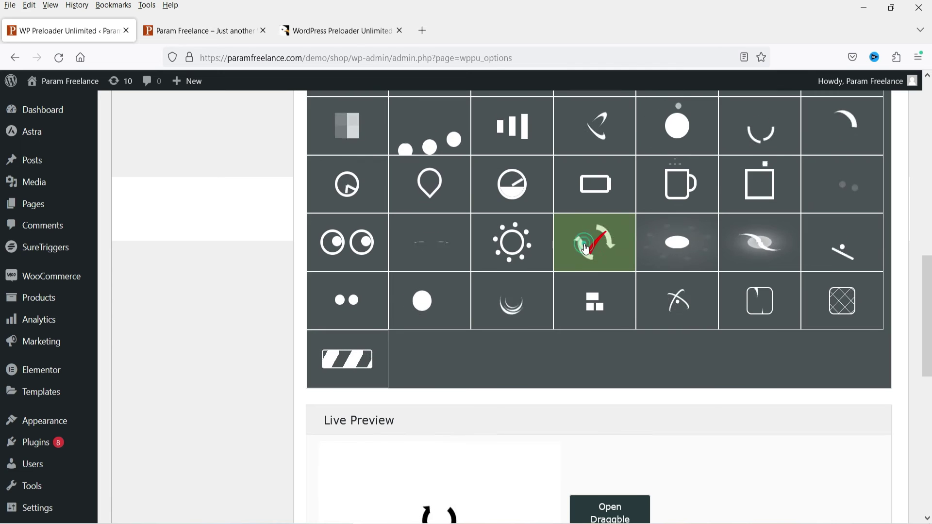
{"action": "scroll", "coordinate": [740, 316], "scroll_direction": "down", "scroll_amount": 5}
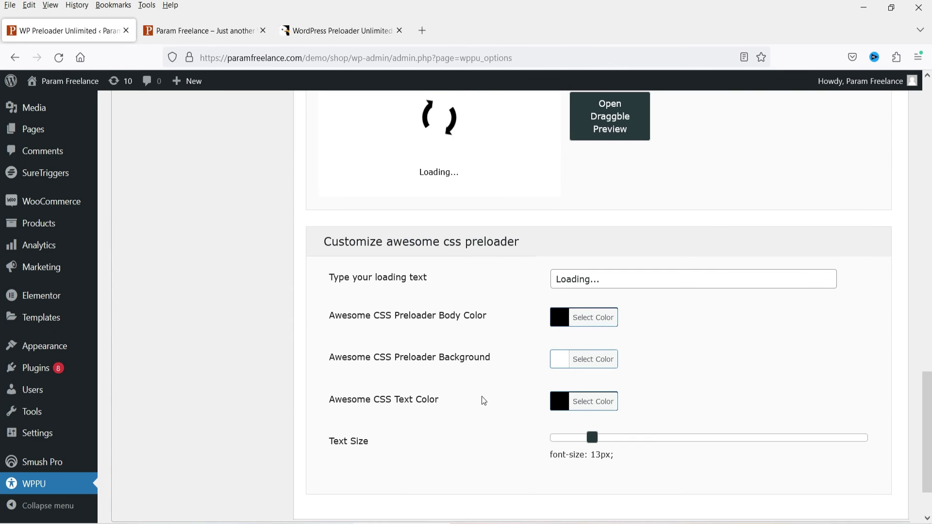
Set the Awesome CSS preloader background to yellow #ffff23 and check it in the live preview.
{"action": "left_click", "coordinate": [558, 360]}
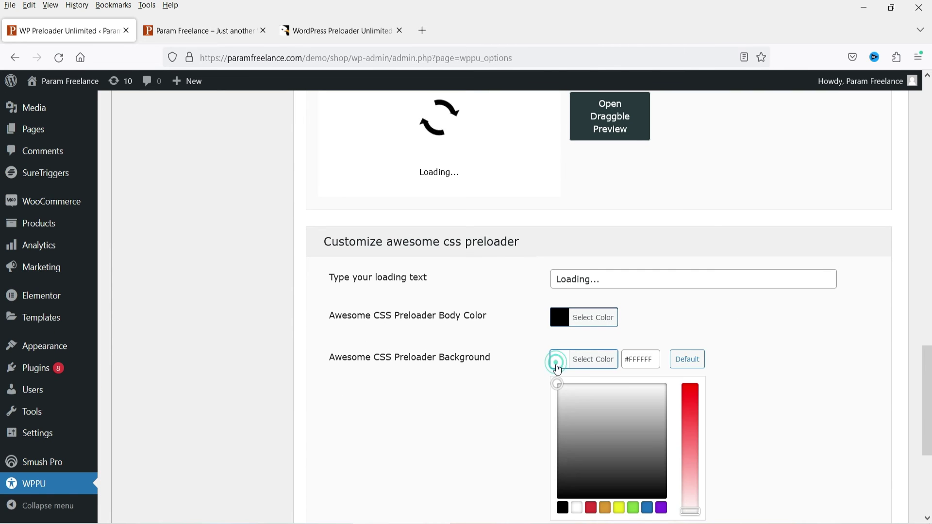
{"action": "left_click", "coordinate": [619, 508]}
{"action": "scroll", "coordinate": [423, 396], "scroll_direction": "up", "scroll_amount": 1}
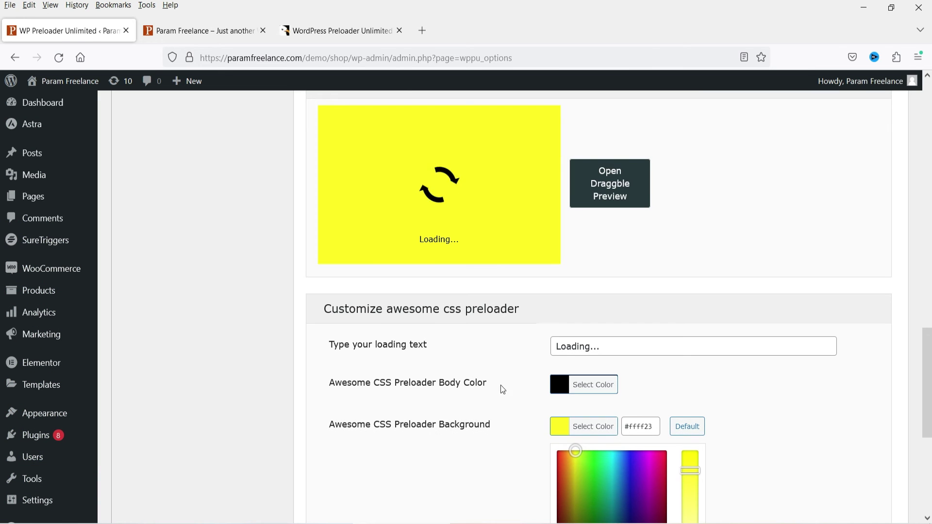
Try red #dd3333 as the Awesome CSS preloader body color, then set it to dark blue #251e84.
{"action": "left_click", "coordinate": [564, 386]}
{"action": "scroll", "coordinate": [728, 375], "scroll_direction": "down", "scroll_amount": 2}
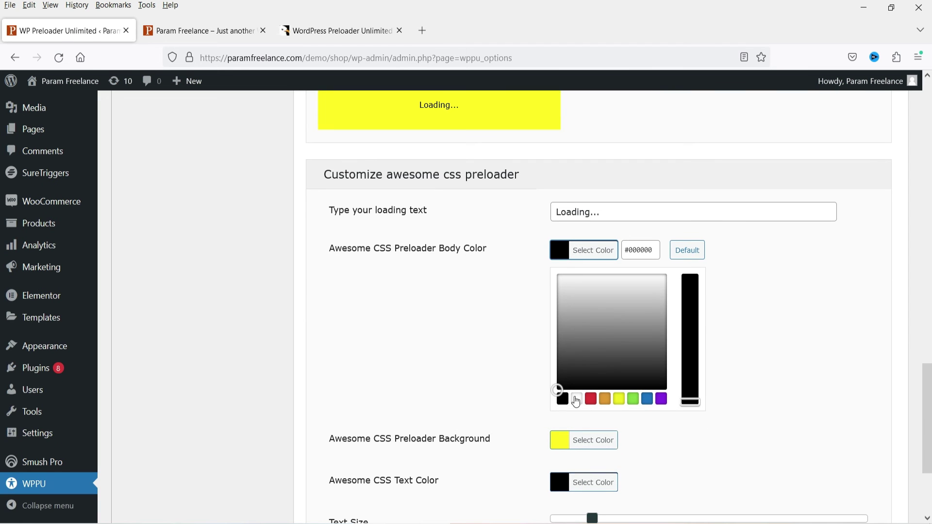
{"action": "left_click", "coordinate": [591, 400]}
{"action": "scroll", "coordinate": [418, 307], "scroll_direction": "up", "scroll_amount": 2}
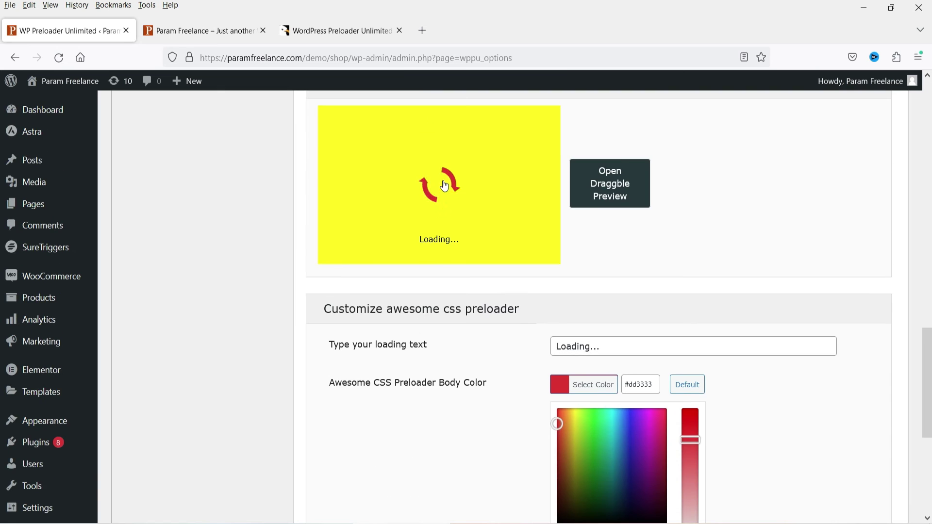
{"action": "scroll", "coordinate": [725, 309], "scroll_direction": "down", "scroll_amount": 1}
{"action": "left_click_drag", "start_coordinate": [639, 397], "coordinate": [631, 397]}
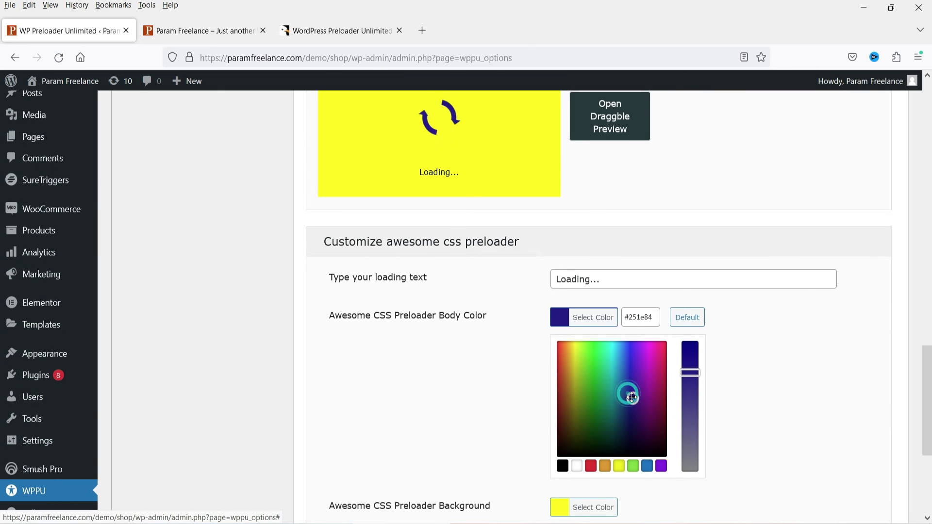
{"action": "left_click", "coordinate": [453, 382]}
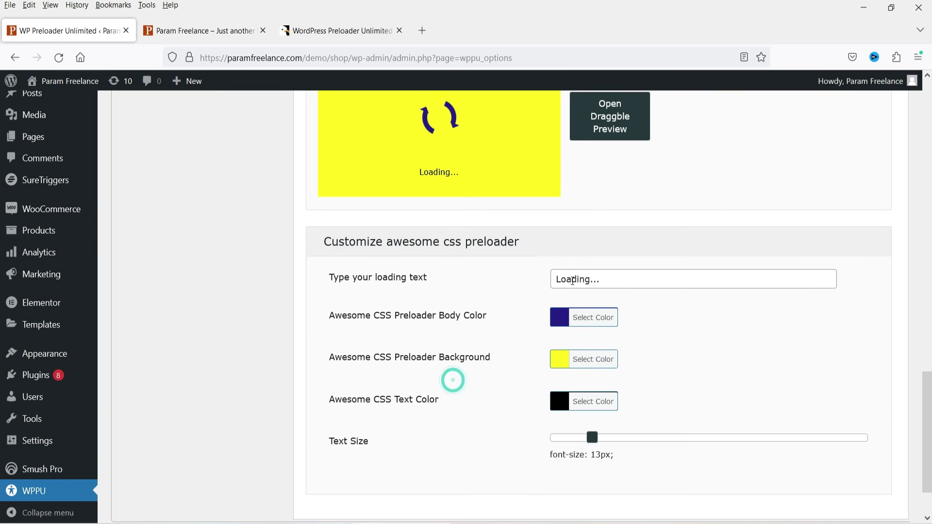
Increase the text size of the Awesome CSS loading text and check it in the live preview.
{"action": "triple_click", "coordinate": [621, 280]}
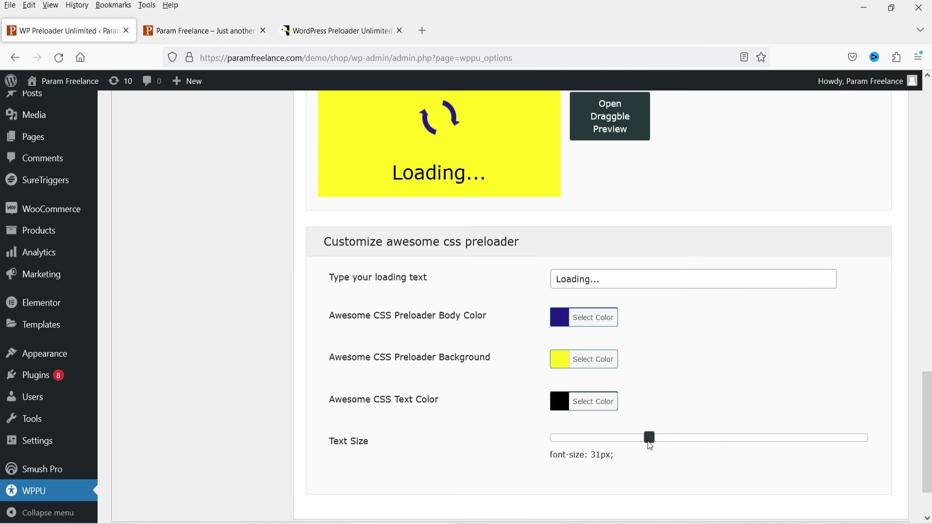
{"action": "left_click", "coordinate": [387, 428]}
{"action": "scroll", "coordinate": [423, 445], "scroll_direction": "up", "scroll_amount": 4}
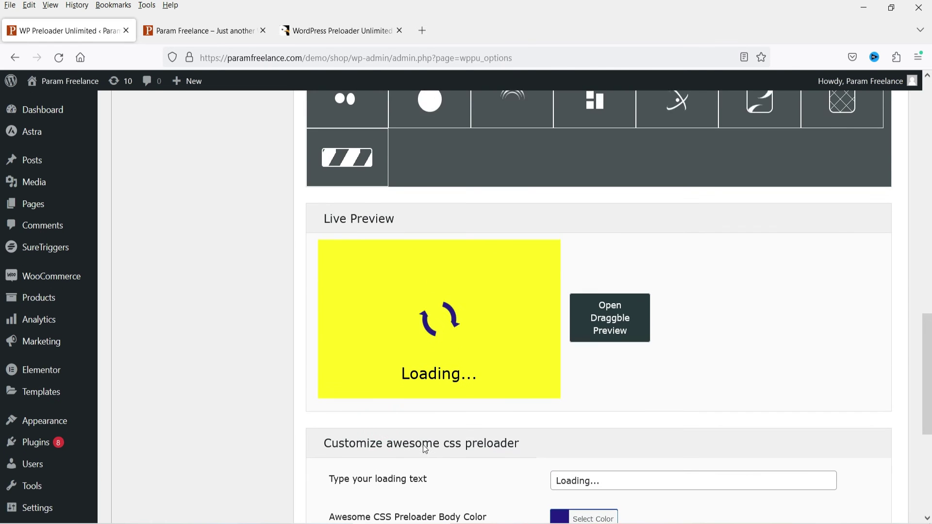
Select the striped bar animation at the end of the Awesome CSS3 list and view it in the live preview.
{"action": "scroll", "coordinate": [851, 359], "scroll_direction": "up", "scroll_amount": 4}
{"action": "left_click", "coordinate": [347, 359]}
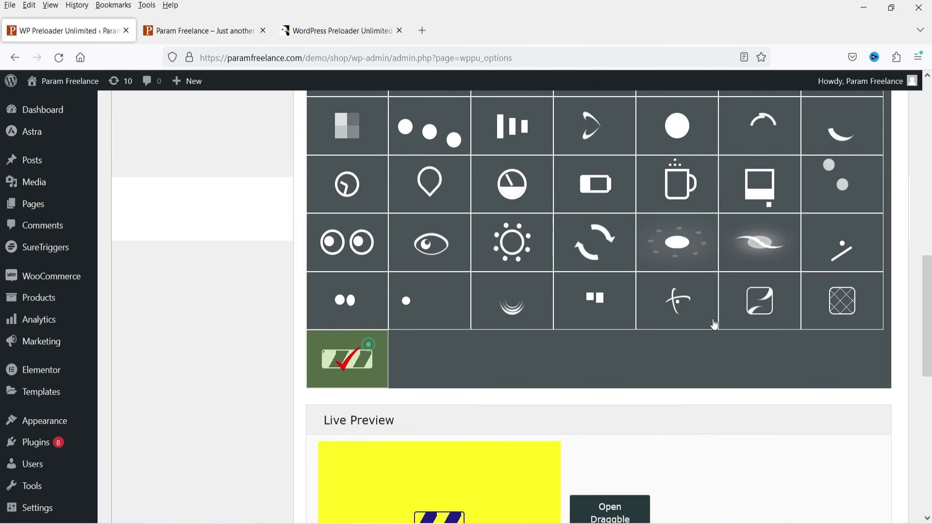
{"action": "scroll", "coordinate": [738, 318], "scroll_direction": "down", "scroll_amount": 4}
{"action": "scroll", "coordinate": [529, 329], "scroll_direction": "up", "scroll_amount": 4}
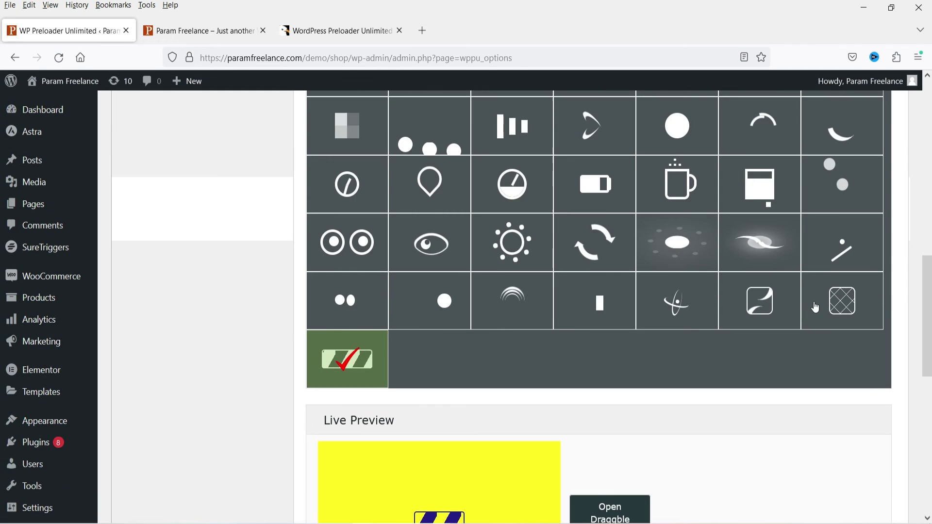
Set the Awesome CSS preloader body color to dark green.
{"action": "scroll", "coordinate": [650, 293], "scroll_direction": "down", "scroll_amount": 8}
{"action": "left_click", "coordinate": [560, 322]}
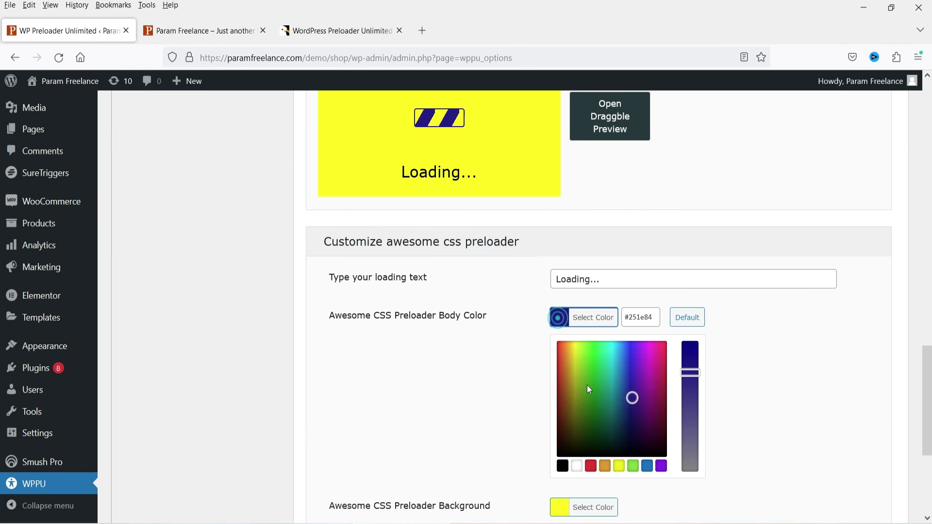
{"action": "left_click", "coordinate": [595, 415]}
{"action": "left_click", "coordinate": [437, 407]}
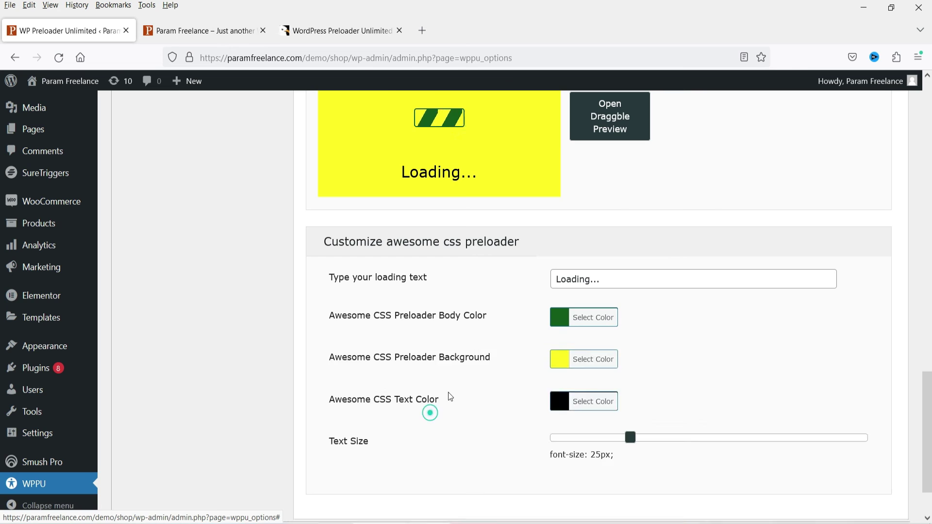
Try the moving squares animation from the Awesome CSS3 list and view it in the live preview.
{"action": "scroll", "coordinate": [642, 250], "scroll_direction": "up", "scroll_amount": 6}
{"action": "left_click", "coordinate": [603, 242]}
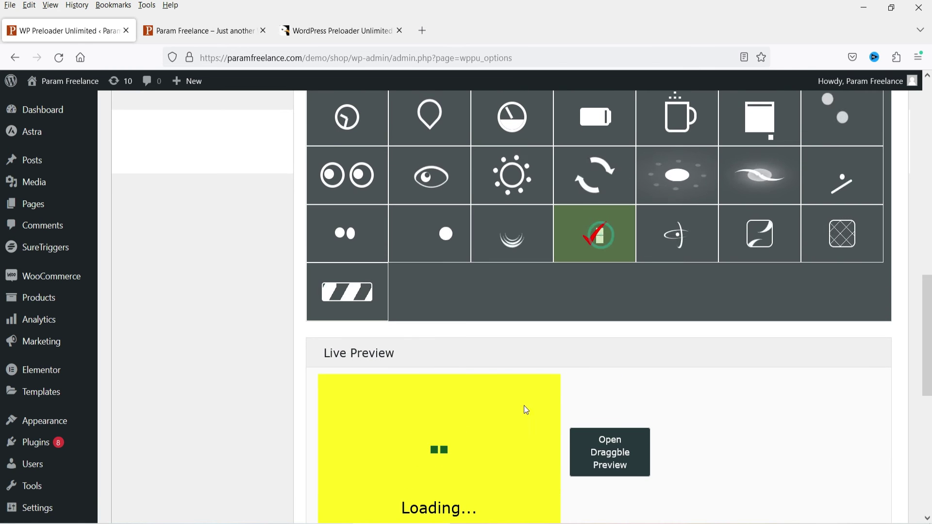
{"action": "scroll", "coordinate": [782, 385], "scroll_direction": "down", "scroll_amount": 6}
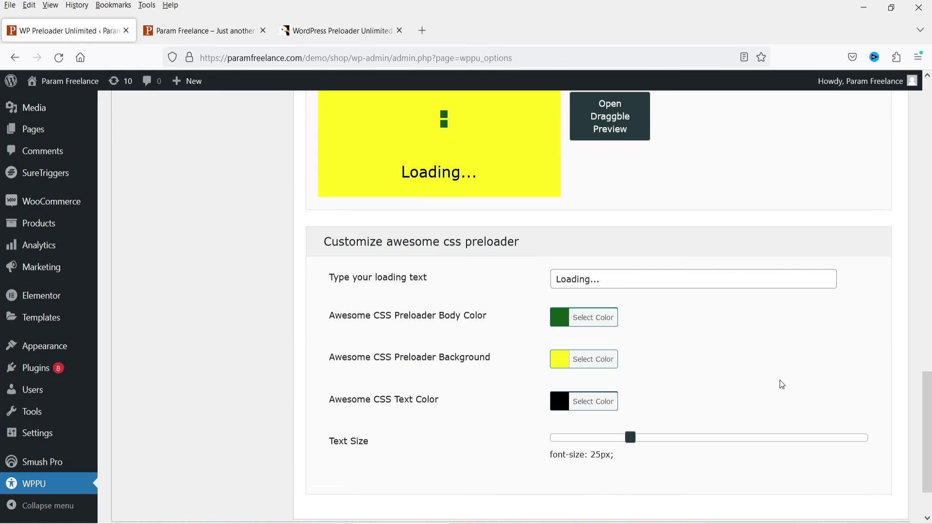
{"action": "scroll", "coordinate": [782, 385], "scroll_direction": "down", "scroll_amount": 1}
{"action": "scroll", "coordinate": [780, 383], "scroll_direction": "up", "scroll_amount": 8}
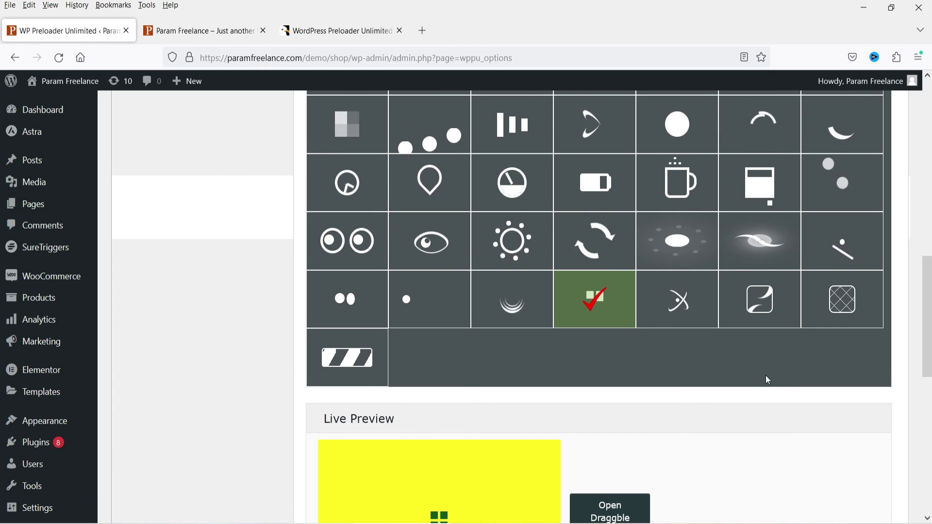
Try the rotating arrows, battery, spiral galaxy and crosshatched square animations one after another in the live preview.
{"action": "left_click", "coordinate": [604, 248]}
{"action": "scroll", "coordinate": [647, 318], "scroll_direction": "down", "scroll_amount": 2}
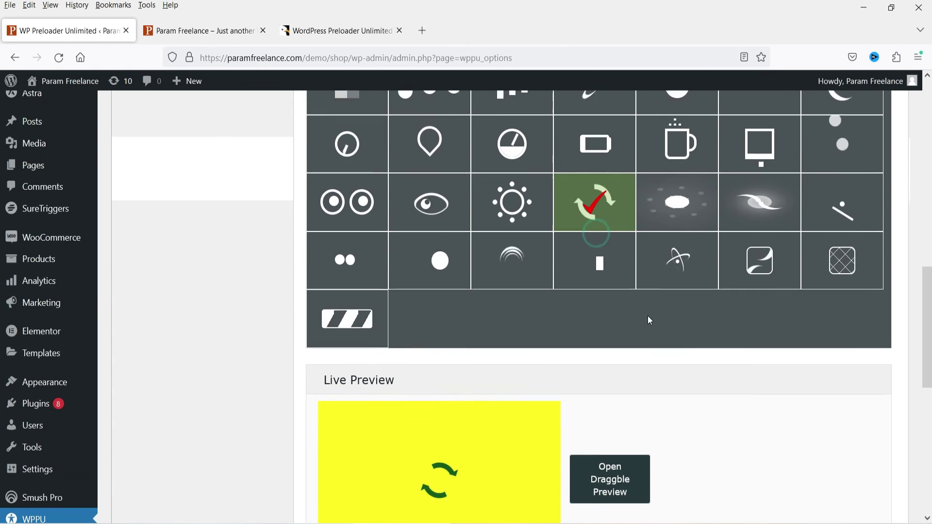
{"action": "left_click", "coordinate": [608, 121]}
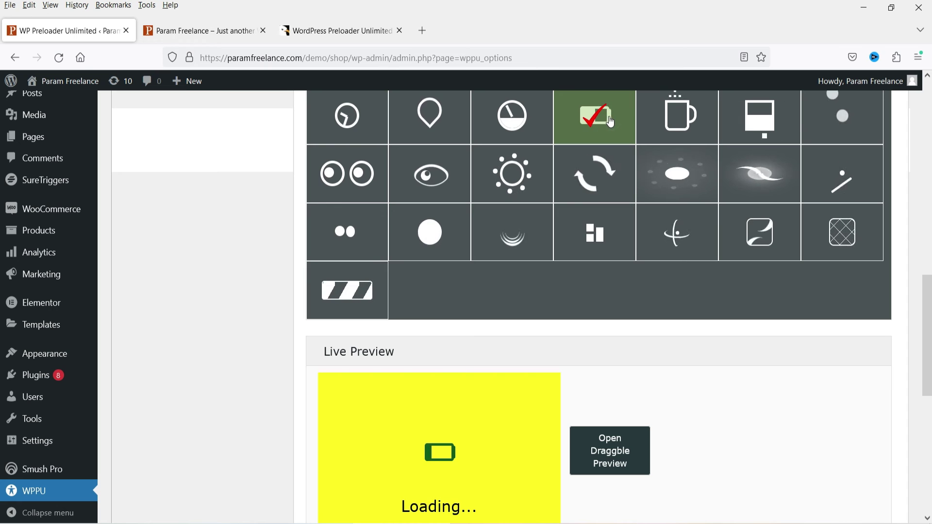
{"action": "left_click", "coordinate": [771, 170]}
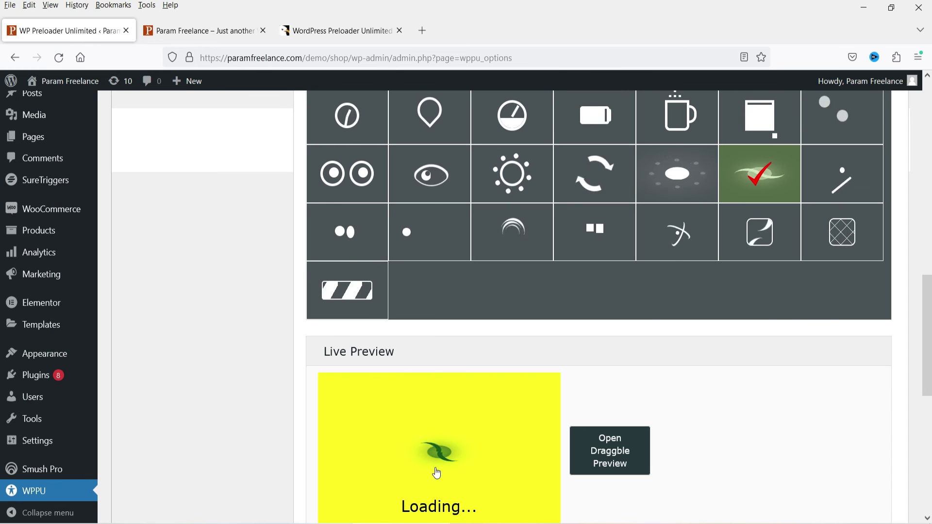
{"action": "left_click", "coordinate": [842, 233]}
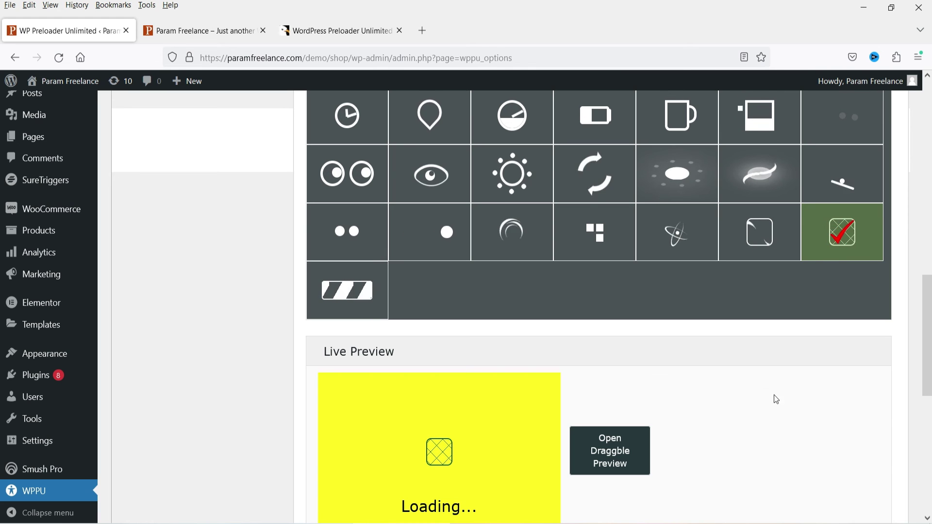
Try the two eyes, single eye and clock animations and view them in the live preview.
{"action": "left_click", "coordinate": [352, 184]}
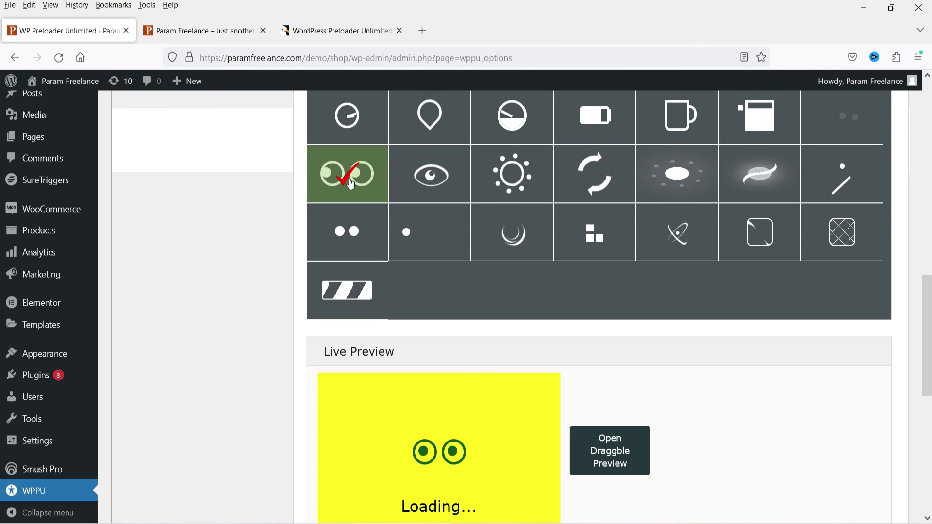
{"action": "left_click", "coordinate": [429, 183]}
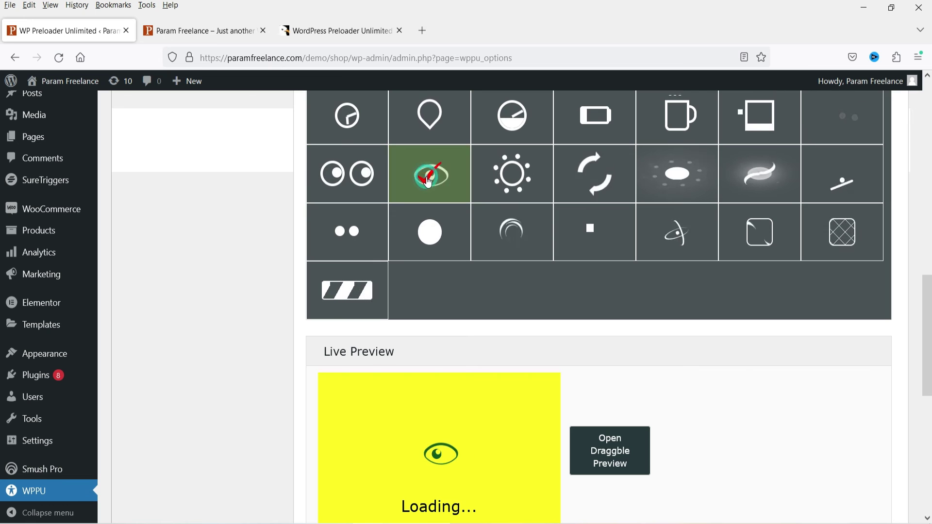
{"action": "scroll", "coordinate": [613, 277], "scroll_direction": "up", "scroll_amount": 4}
{"action": "left_click", "coordinate": [429, 143]}
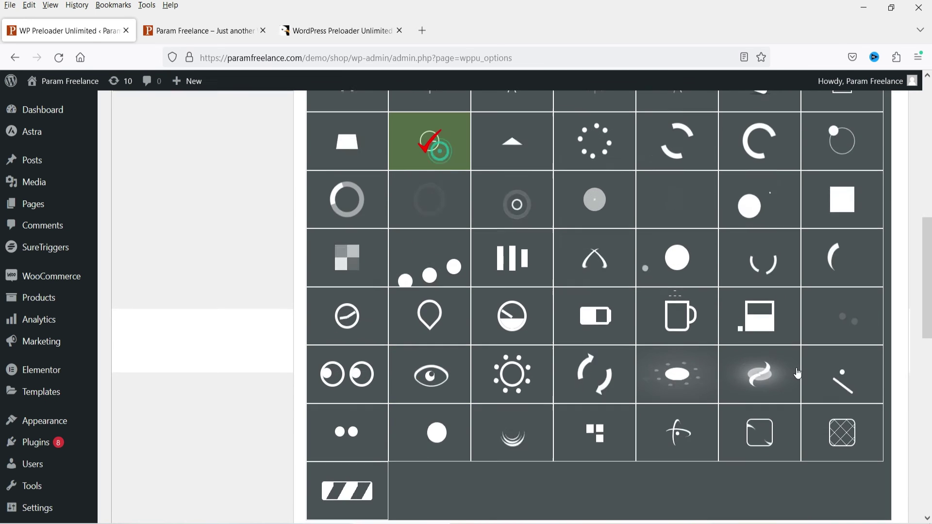
{"action": "scroll", "coordinate": [464, 386], "scroll_direction": "down", "scroll_amount": 6}
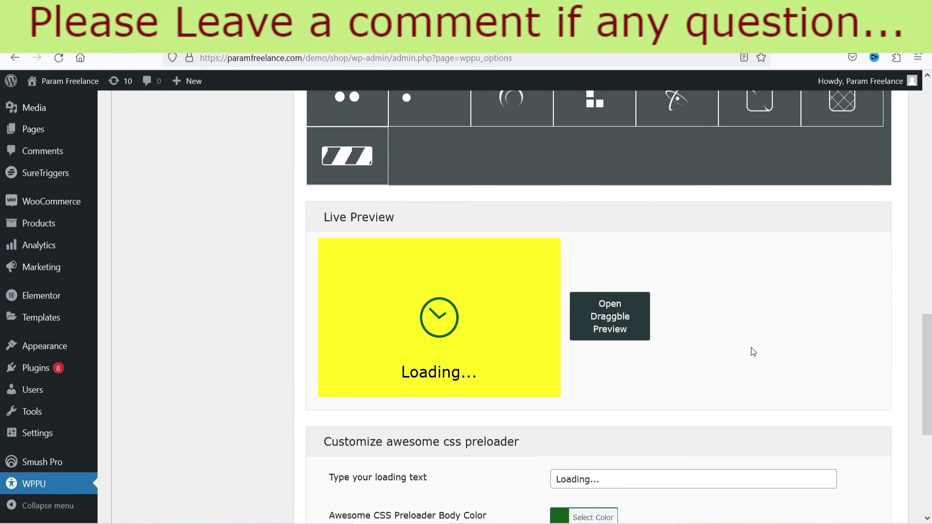
Select the vertical sound bars animation at the end of its row and view it in the live preview.
{"action": "scroll", "coordinate": [750, 347], "scroll_direction": "up", "scroll_amount": 4}
{"action": "scroll", "coordinate": [750, 348], "scroll_direction": "up", "scroll_amount": 7}
{"action": "left_click", "coordinate": [841, 294]}
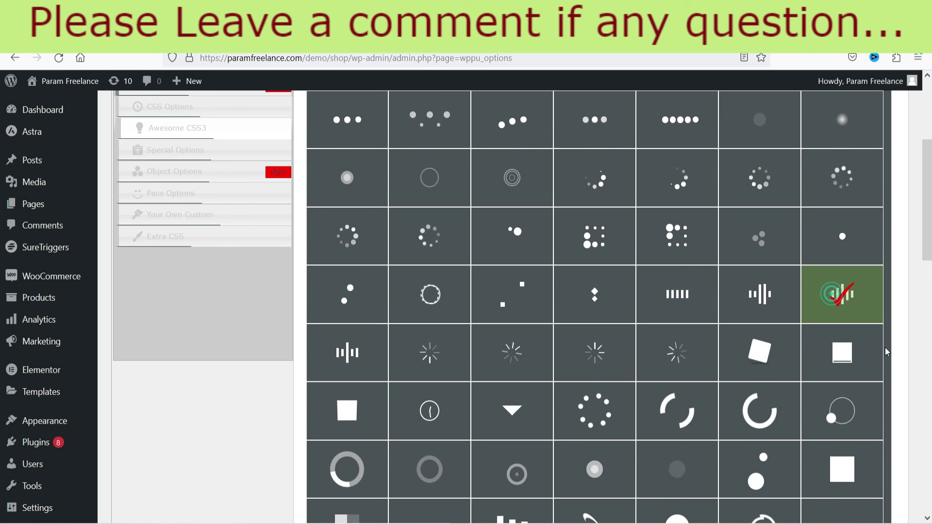
{"action": "scroll", "coordinate": [881, 351], "scroll_direction": "down", "scroll_amount": 10}
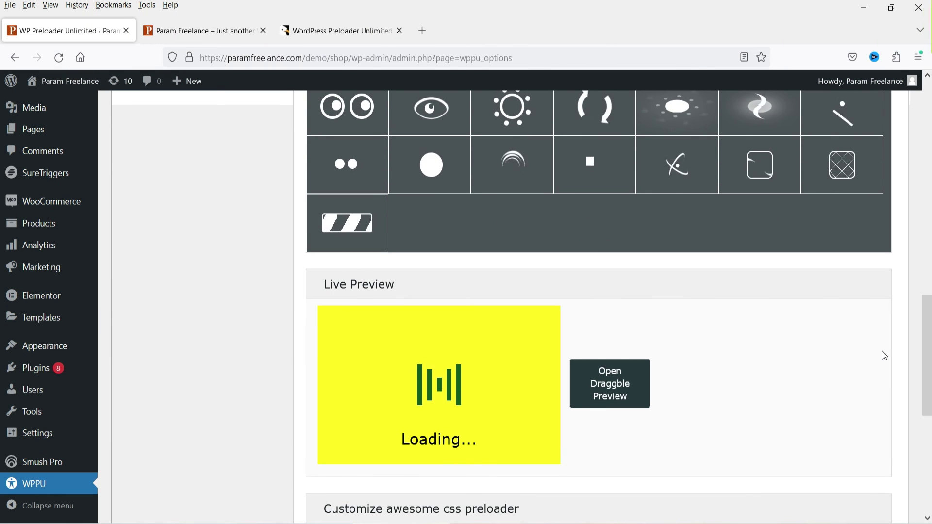
Turn on the Awesome CSS3 option as the preloader and save the options.
{"action": "scroll", "coordinate": [882, 351], "scroll_direction": "up", "scroll_amount": 10}
{"action": "left_click", "coordinate": [845, 161]}
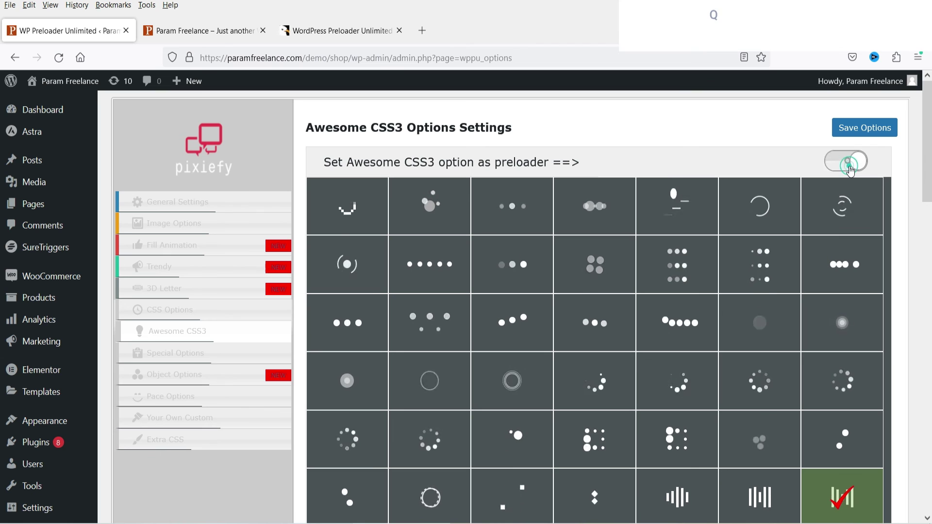
{"action": "left_click", "coordinate": [868, 130]}
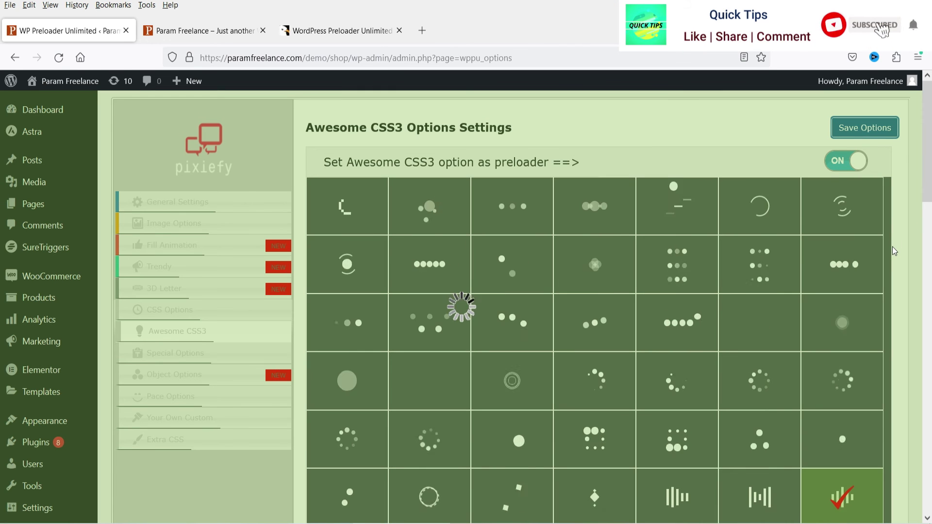
Reload the shop's home page to check the Awesome CSS3 preloader, and return to the plugin settings.
{"action": "left_click", "coordinate": [200, 30]}
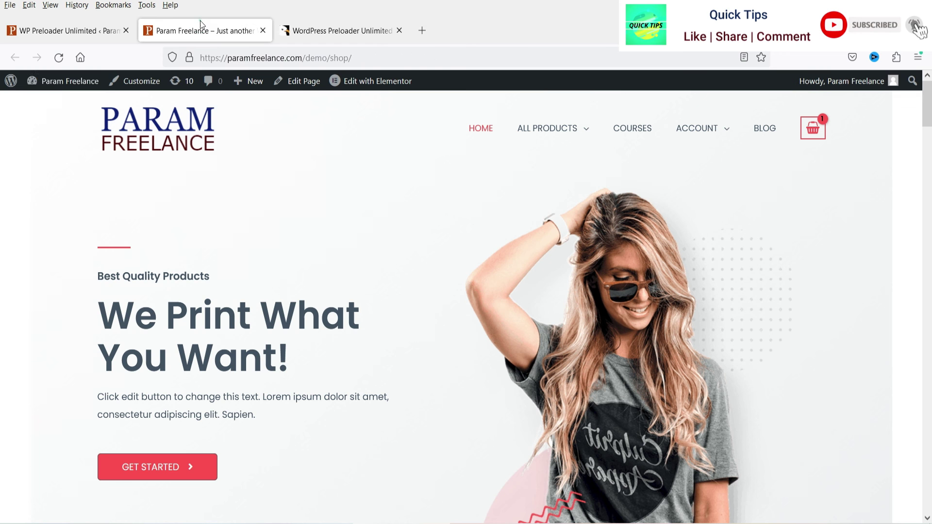
{"action": "left_click", "coordinate": [58, 57]}
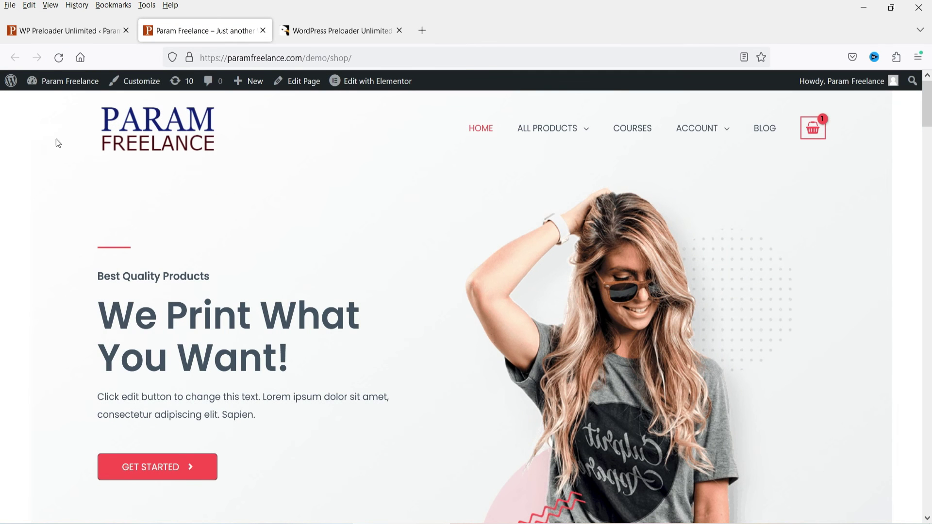
{"action": "left_click", "coordinate": [49, 31]}
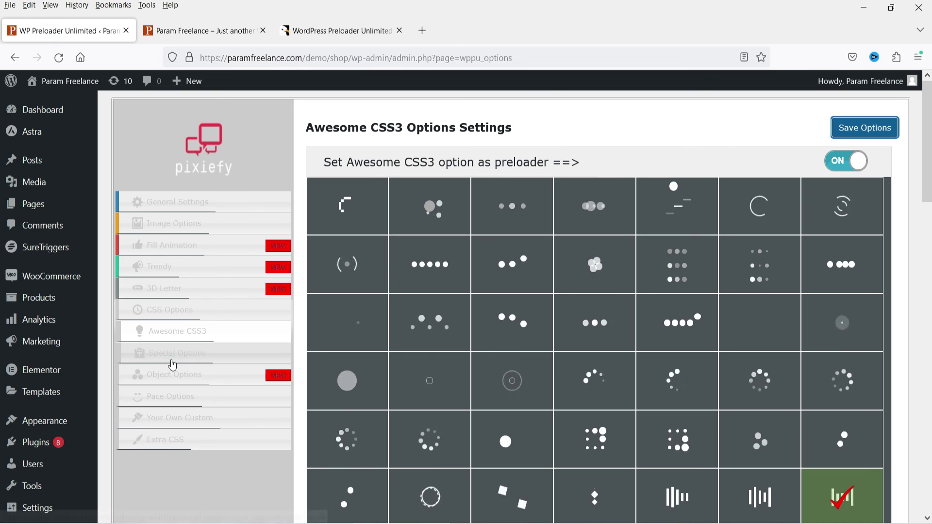
In the Special Options settings, set the preloader text to QUICK TIPS and check it in the live preview.
{"action": "left_click", "coordinate": [173, 354]}
{"action": "scroll", "coordinate": [574, 346], "scroll_direction": "down", "scroll_amount": 3}
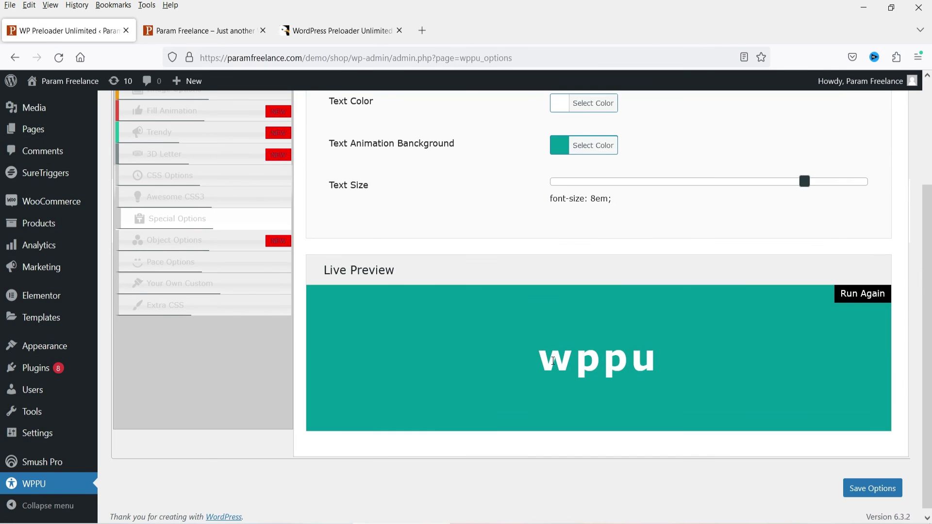
{"action": "scroll", "coordinate": [602, 355], "scroll_direction": "up", "scroll_amount": 3}
{"action": "type", "text": "QUICK TIPS"}
{"action": "left_click", "coordinate": [695, 266]}
{"action": "scroll", "coordinate": [684, 262], "scroll_direction": "down", "scroll_amount": 3}
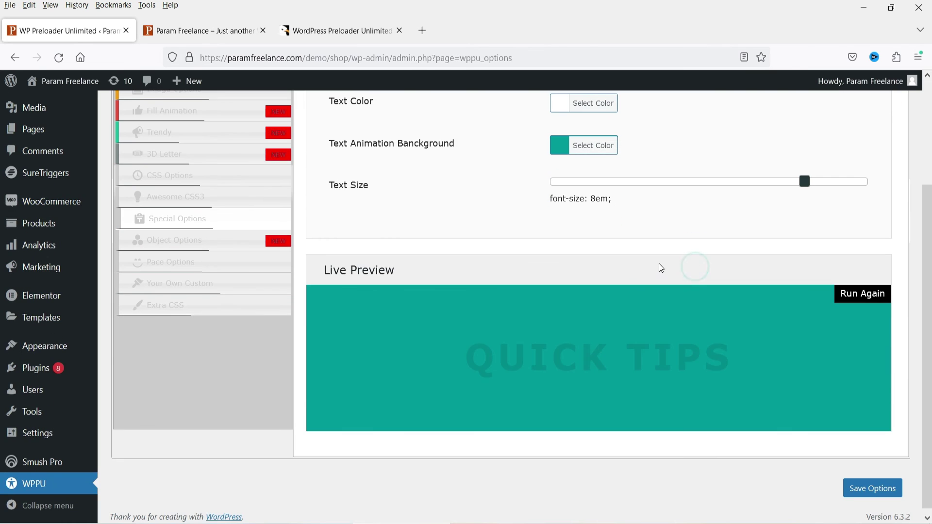
{"action": "scroll", "coordinate": [504, 257], "scroll_direction": "up", "scroll_amount": 3}
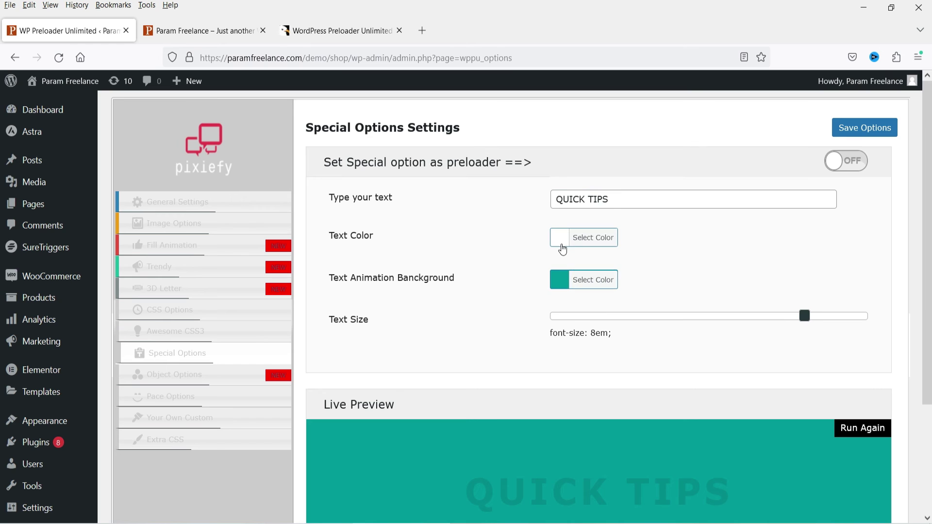
{"action": "scroll", "coordinate": [800, 291], "scroll_direction": "down", "scroll_amount": 3}
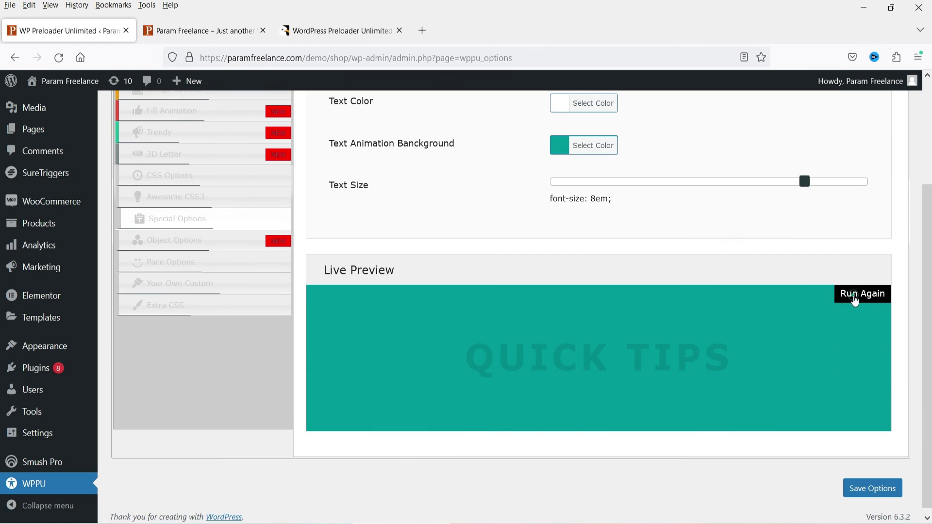
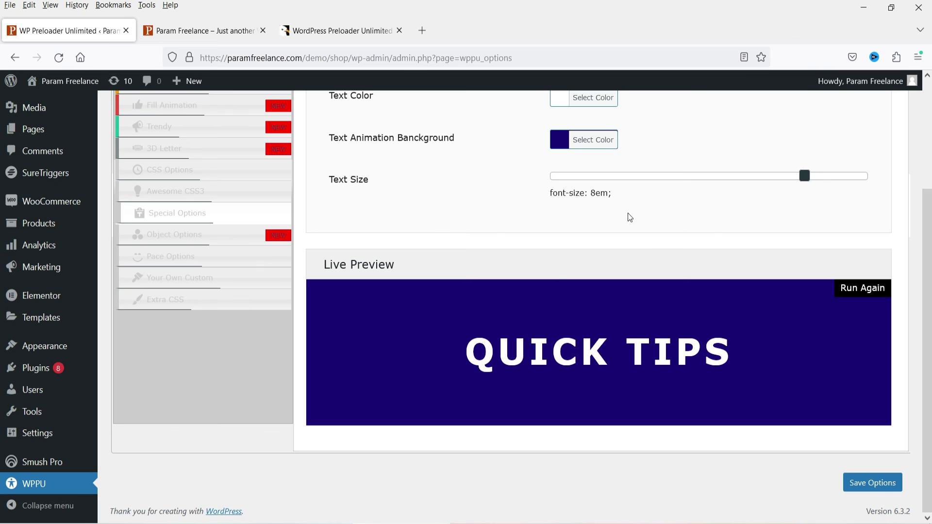
Set the Special Options text color to yellow and rerun the live preview to check it.
{"action": "scroll", "coordinate": [585, 227], "scroll_direction": "up", "scroll_amount": 2}
{"action": "left_click", "coordinate": [562, 165]}
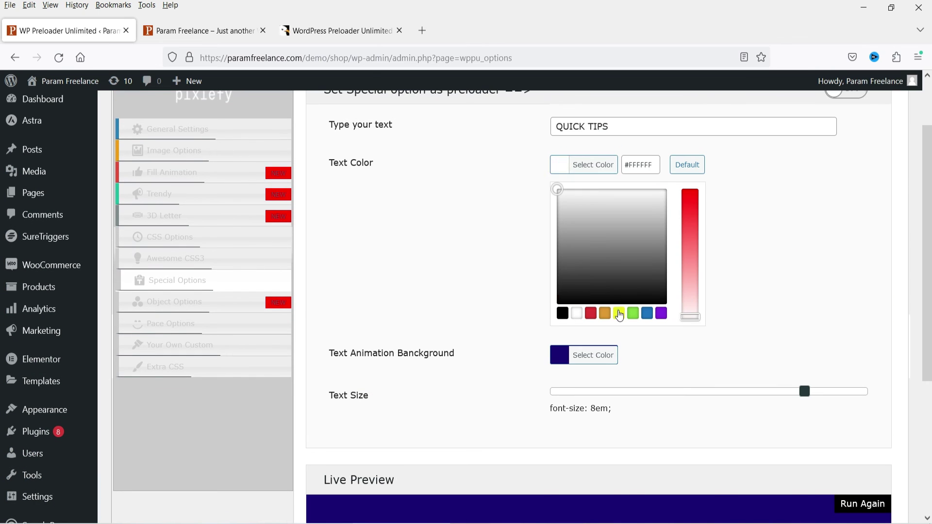
{"action": "left_click", "coordinate": [618, 312]}
{"action": "left_click", "coordinate": [445, 264]}
{"action": "scroll", "coordinate": [445, 265], "scroll_direction": "down", "scroll_amount": 2}
{"action": "left_click", "coordinate": [863, 293]}
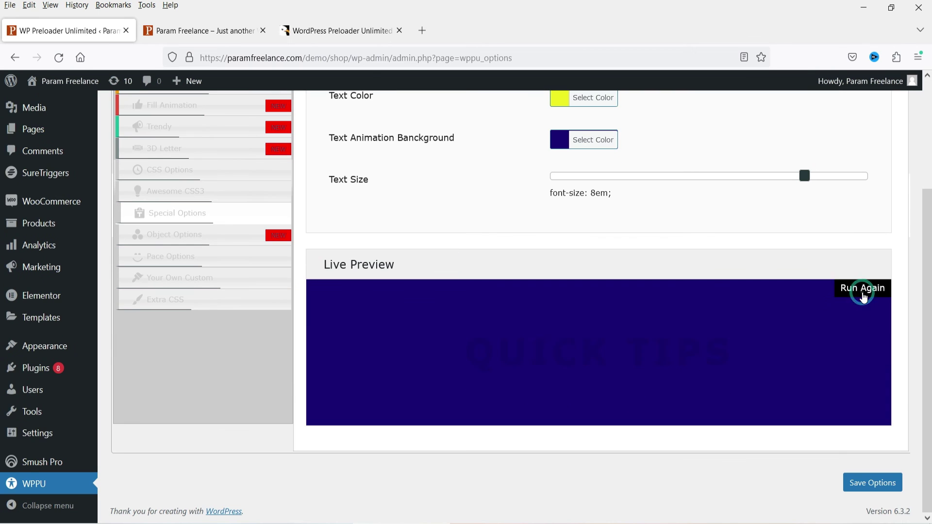
{"action": "scroll", "coordinate": [487, 228], "scroll_direction": "up", "scroll_amount": 4}
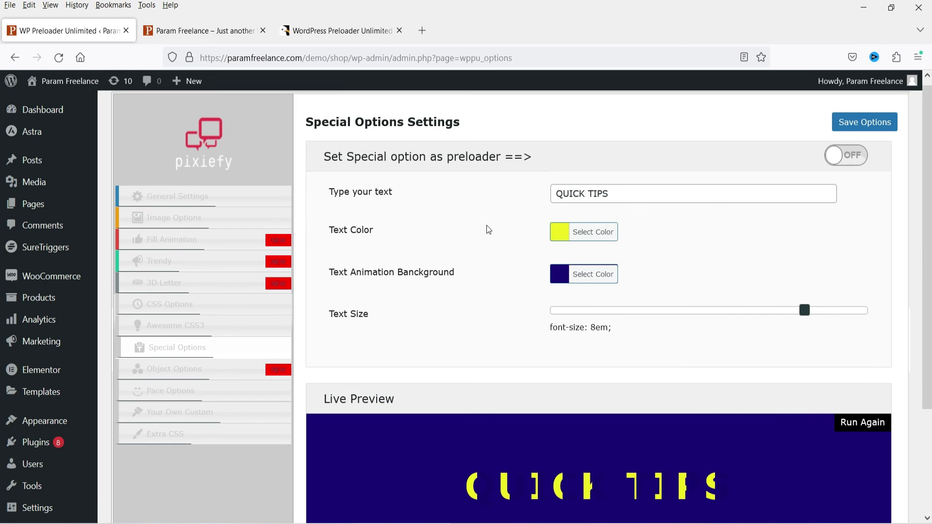
{"action": "scroll", "coordinate": [486, 225], "scroll_direction": "down", "scroll_amount": 4}
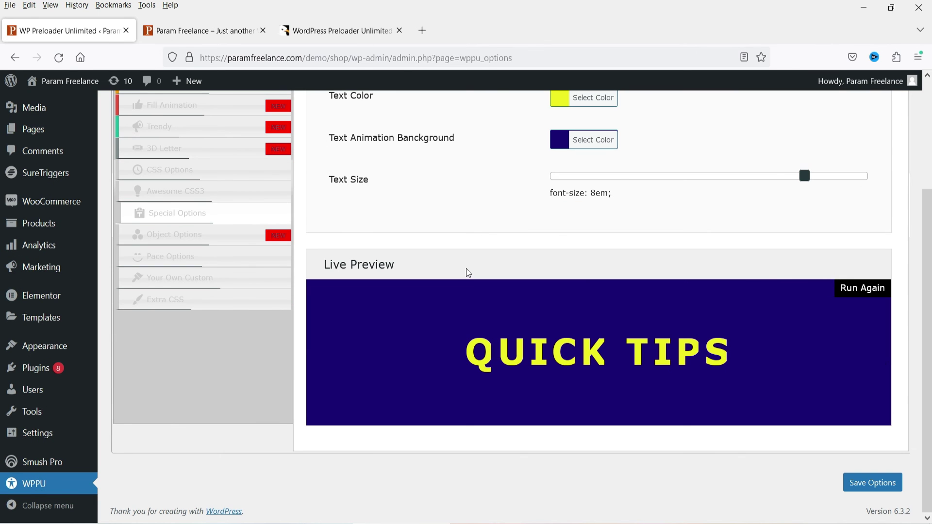
In the Object Options settings, set the preloader background color to dark orange and check it in the live preview.
{"action": "left_click", "coordinate": [165, 234]}
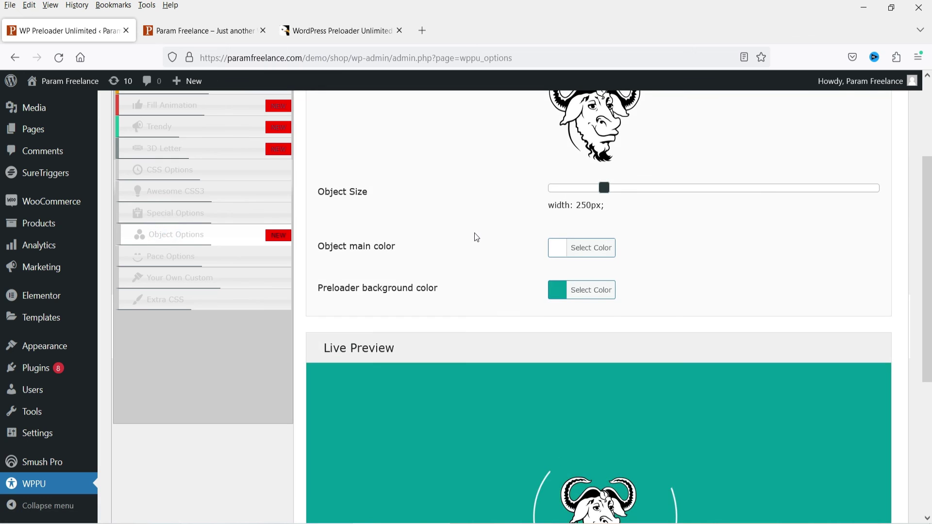
{"action": "scroll", "coordinate": [602, 243], "scroll_direction": "up", "scroll_amount": 3}
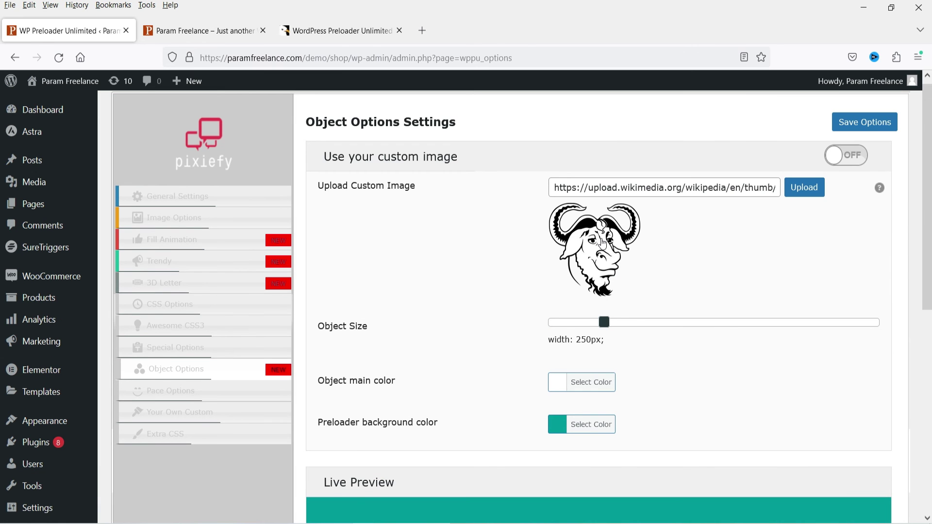
{"action": "scroll", "coordinate": [685, 261], "scroll_direction": "down", "scroll_amount": 3}
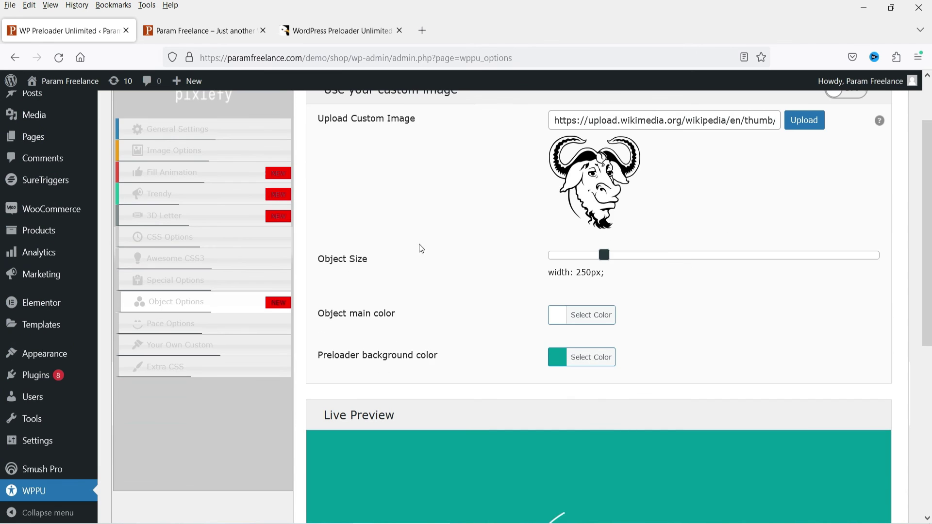
{"action": "scroll", "coordinate": [622, 260], "scroll_direction": "down", "scroll_amount": 2}
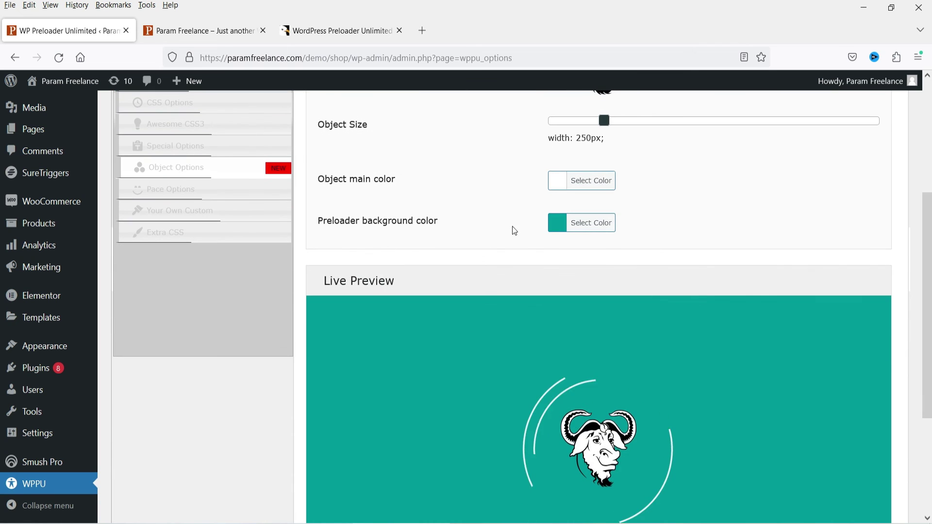
{"action": "left_click", "coordinate": [555, 222]}
{"action": "left_click", "coordinate": [554, 277]}
{"action": "left_click", "coordinate": [389, 277]}
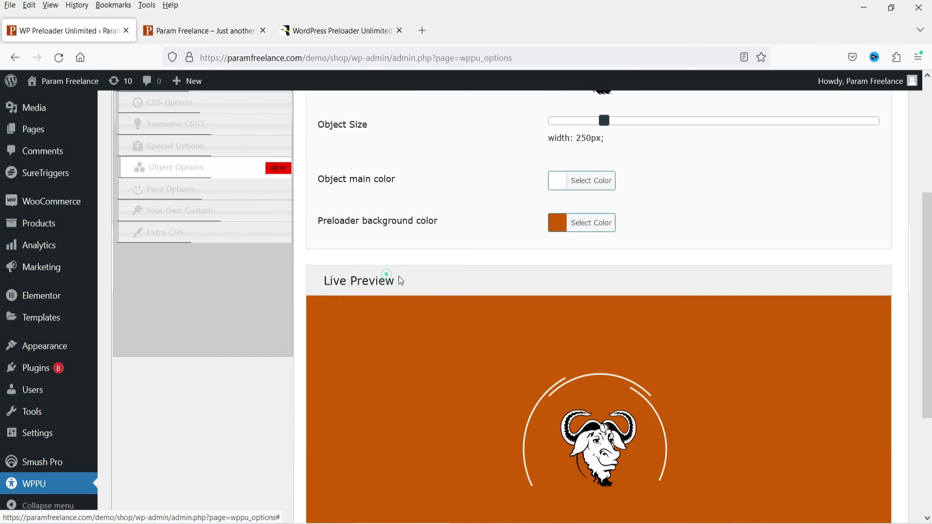
{"action": "scroll", "coordinate": [385, 273], "scroll_direction": "down", "scroll_amount": 4}
{"action": "scroll", "coordinate": [707, 315], "scroll_direction": "up", "scroll_amount": 8}
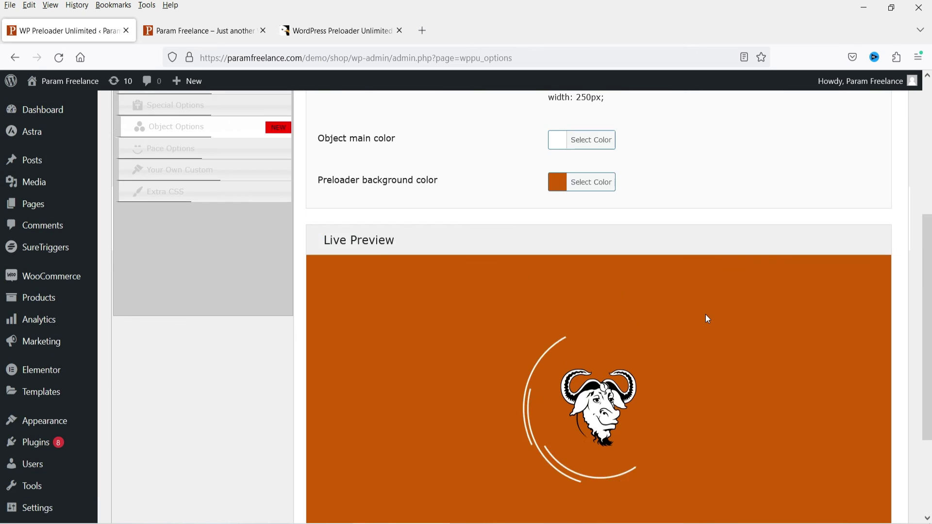
Replace the custom object image with the Money Back Risk Free badge from the media library and check it in the live preview.
{"action": "triple_click", "coordinate": [678, 153]}
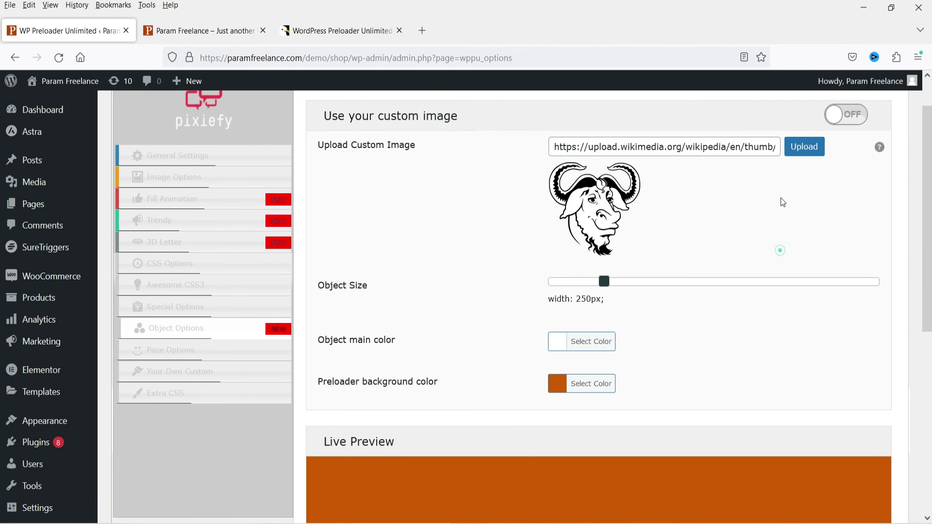
{"action": "left_click", "coordinate": [804, 146]}
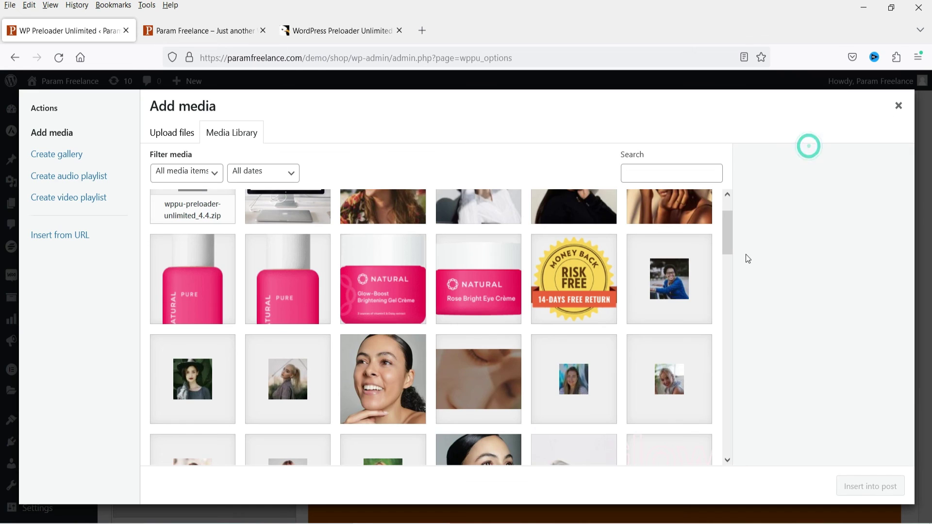
{"action": "left_click", "coordinate": [576, 290]}
{"action": "left_click", "coordinate": [870, 486]}
{"action": "scroll", "coordinate": [856, 291], "scroll_direction": "down", "scroll_amount": 3}
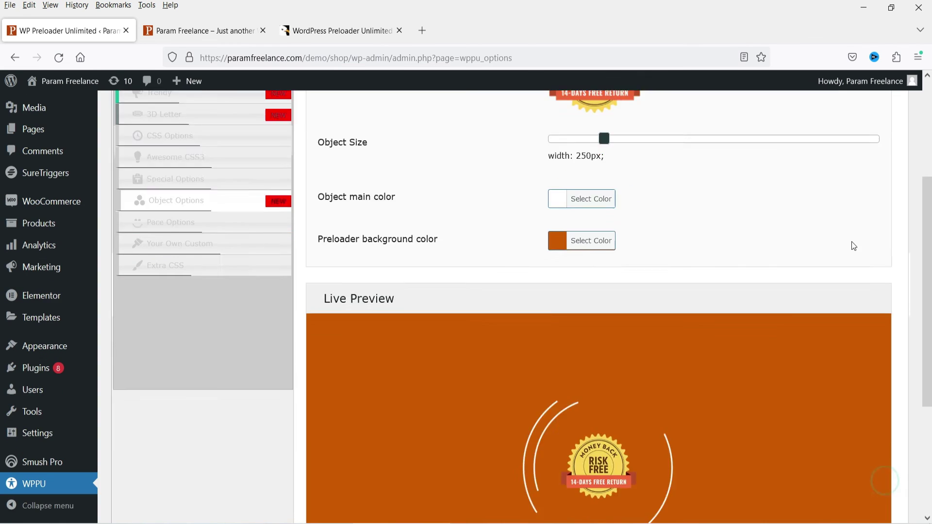
{"action": "scroll", "coordinate": [711, 231], "scroll_direction": "down", "scroll_amount": 2}
{"action": "scroll", "coordinate": [712, 231], "scroll_direction": "up", "scroll_amount": 2}
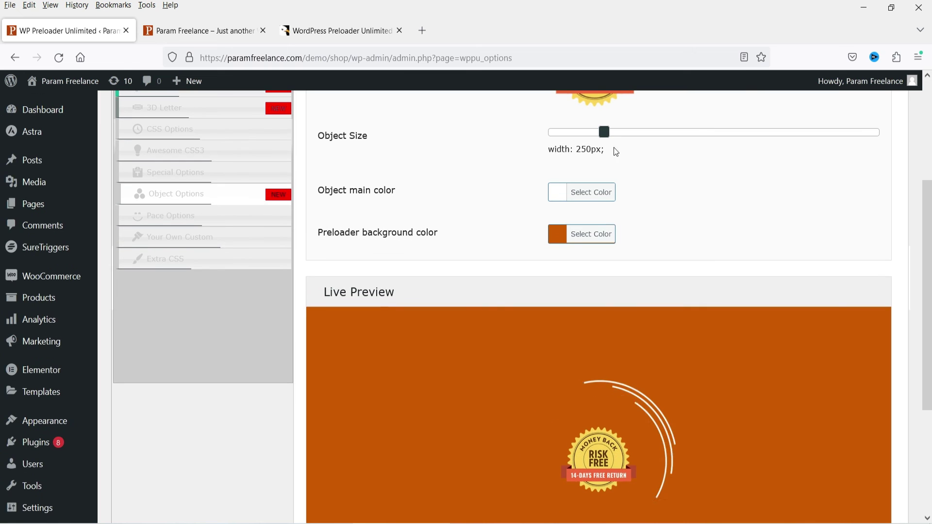
Increase the object size to a width of 388px and check it in the live preview.
{"action": "left_click_drag", "start_coordinate": [603, 135], "coordinate": [757, 159]}
{"action": "scroll", "coordinate": [803, 221], "scroll_direction": "down", "scroll_amount": 3}
{"action": "scroll", "coordinate": [803, 221], "scroll_direction": "up", "scroll_amount": 6}
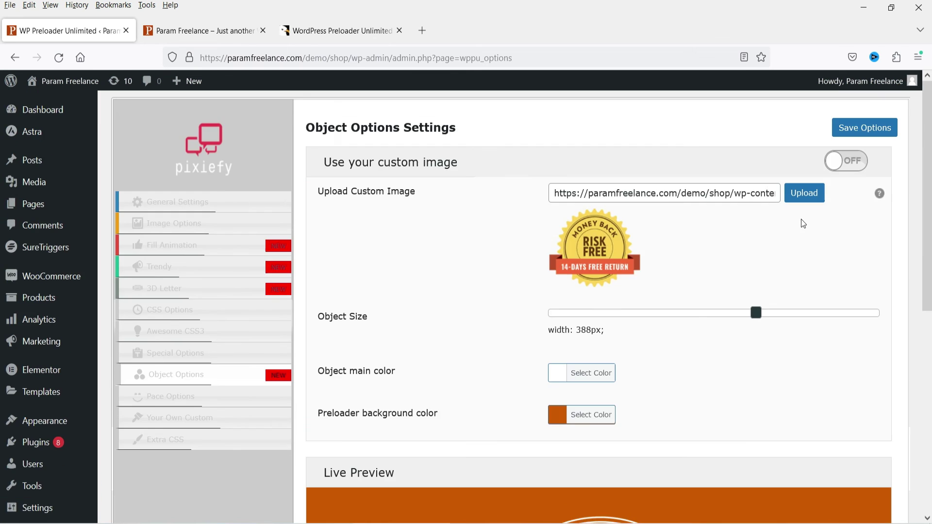
Enable and save the custom image preloader, reload the shop's home page to check it, and return to the plugin settings.
{"action": "left_click", "coordinate": [850, 161]}
{"action": "left_click", "coordinate": [868, 130]}
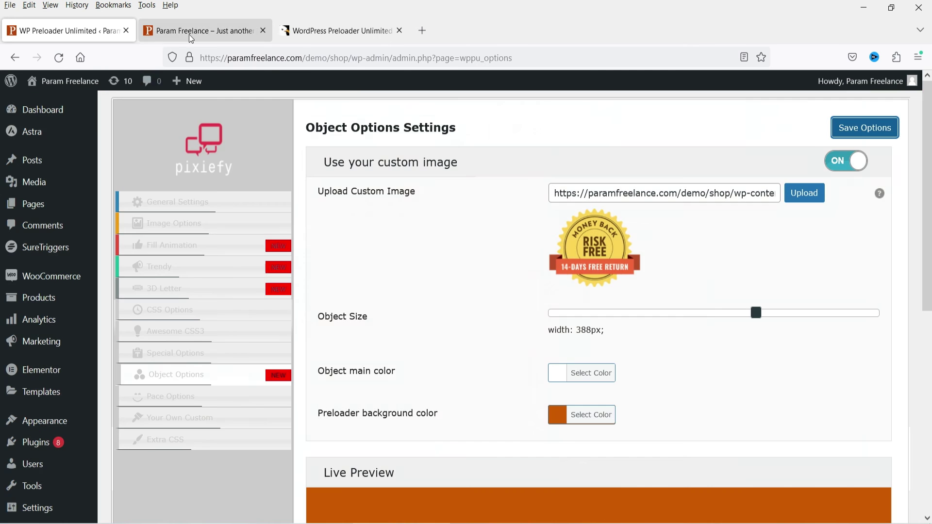
{"action": "left_click", "coordinate": [188, 32]}
{"action": "left_click", "coordinate": [59, 58]}
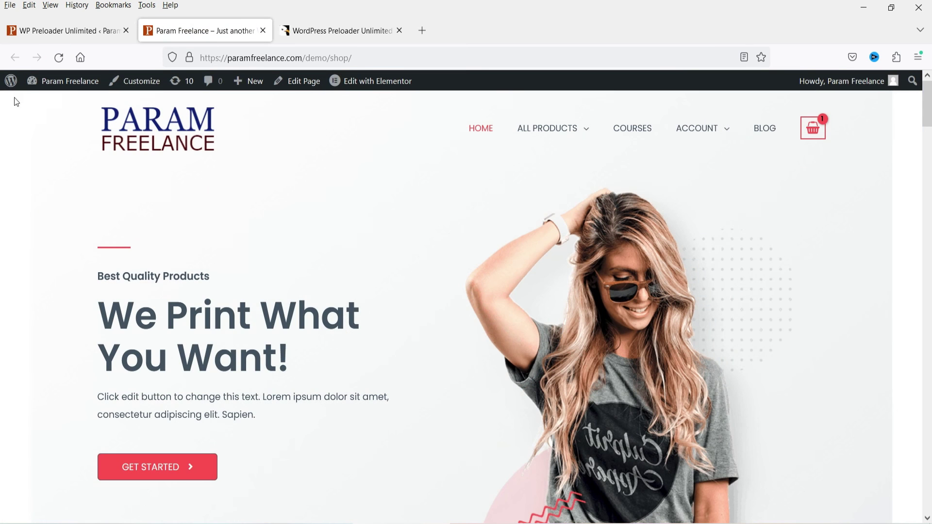
{"action": "left_click", "coordinate": [43, 30]}
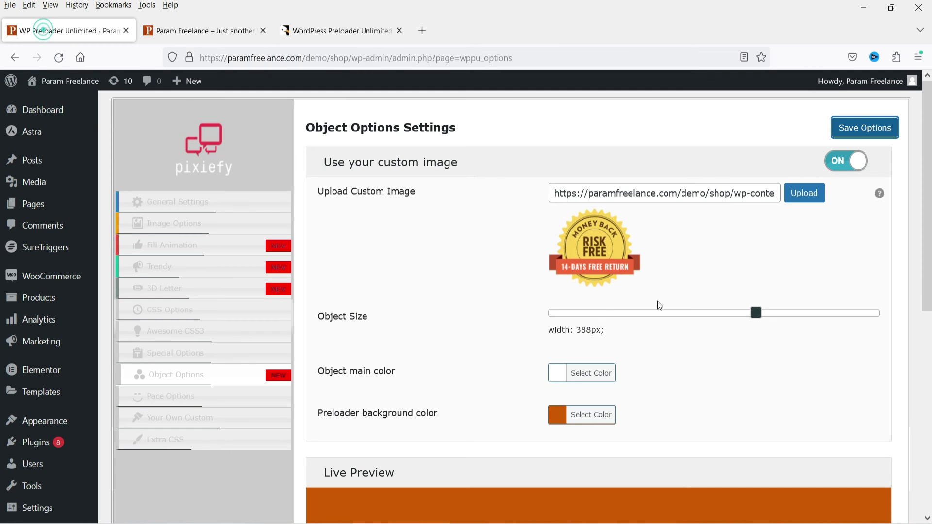
Review the Pace Options settings, including the list of available effects and the color choices.
{"action": "left_click", "coordinate": [193, 401]}
{"action": "scroll", "coordinate": [492, 365], "scroll_direction": "down", "scroll_amount": 3}
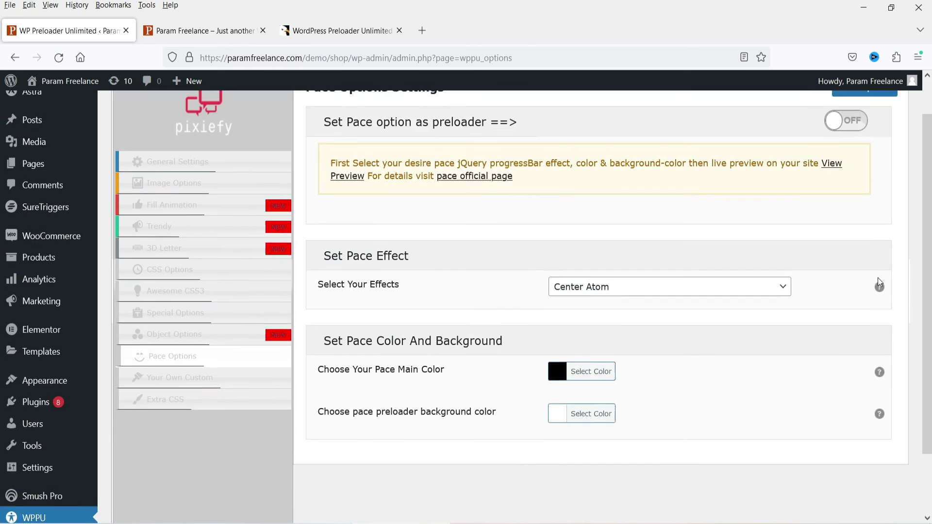
{"action": "left_click", "coordinate": [609, 214]}
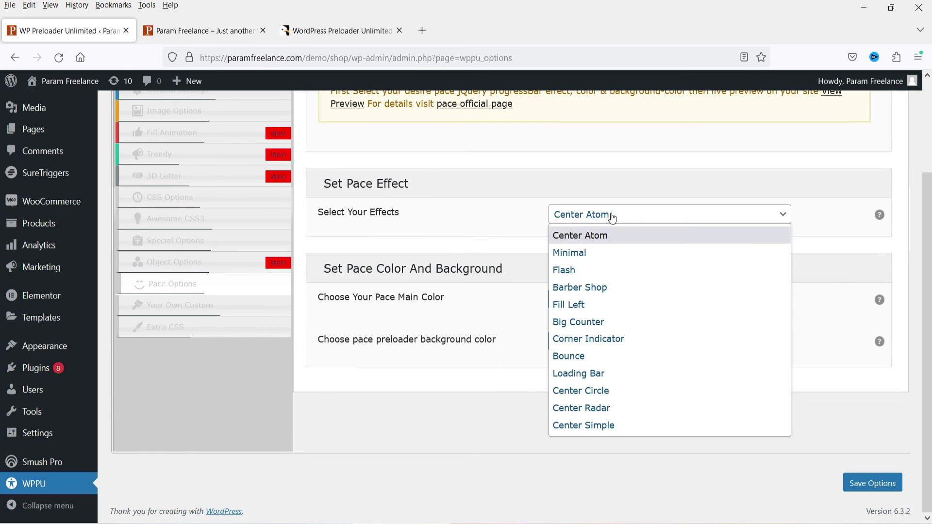
{"action": "left_click", "coordinate": [831, 244]}
{"action": "scroll", "coordinate": [472, 318], "scroll_direction": "up", "scroll_amount": 3}
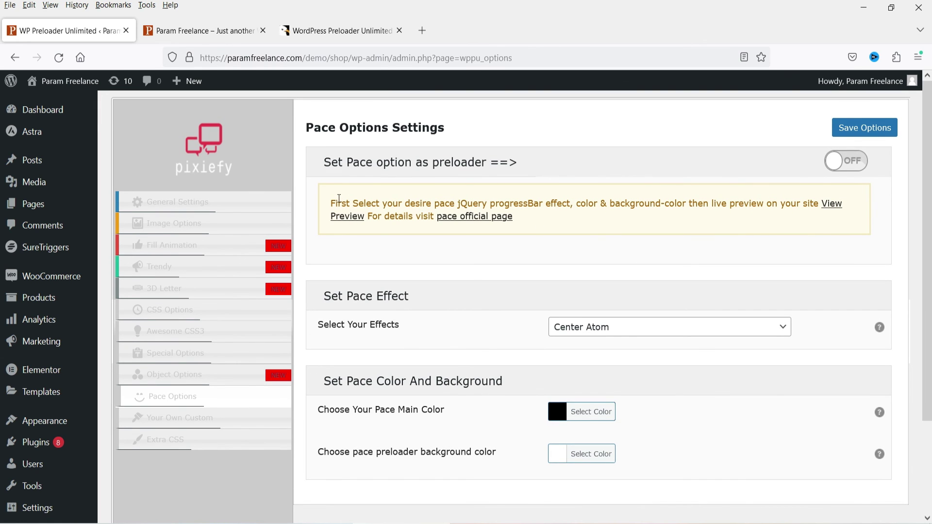
Look through the HTML, style and script fields in Your Own Custom, and switch to the plugin's CodeCanyon page.
{"action": "left_click", "coordinate": [197, 417]}
{"action": "scroll", "coordinate": [636, 325], "scroll_direction": "down", "scroll_amount": 3}
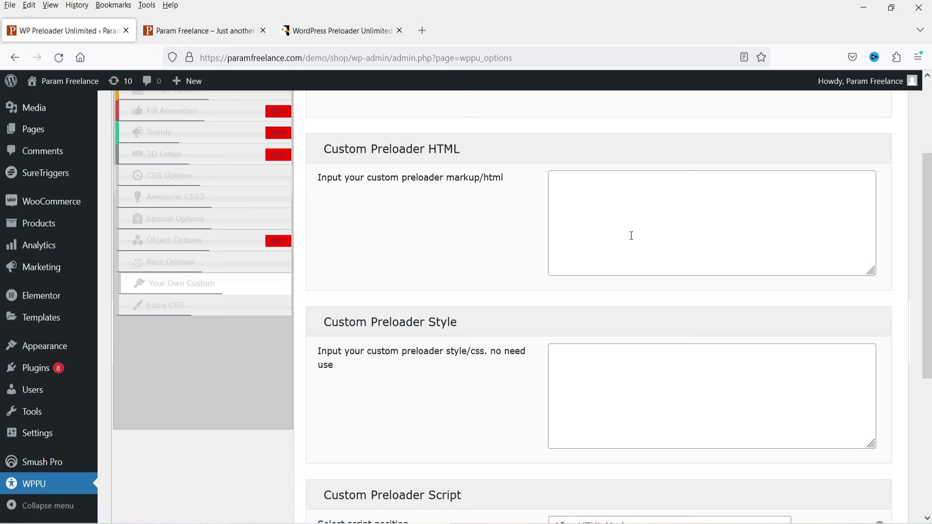
{"action": "scroll", "coordinate": [631, 236], "scroll_direction": "down", "scroll_amount": 4}
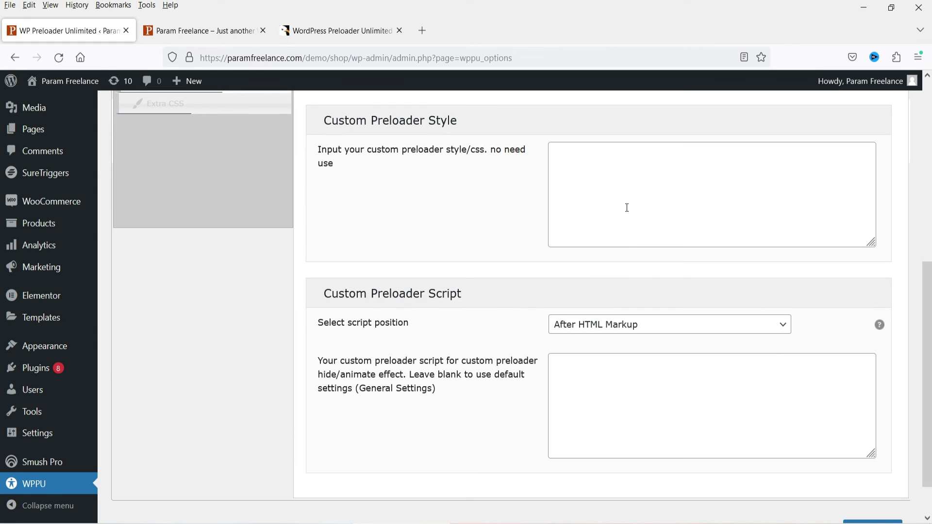
{"action": "scroll", "coordinate": [625, 208], "scroll_direction": "up", "scroll_amount": 4}
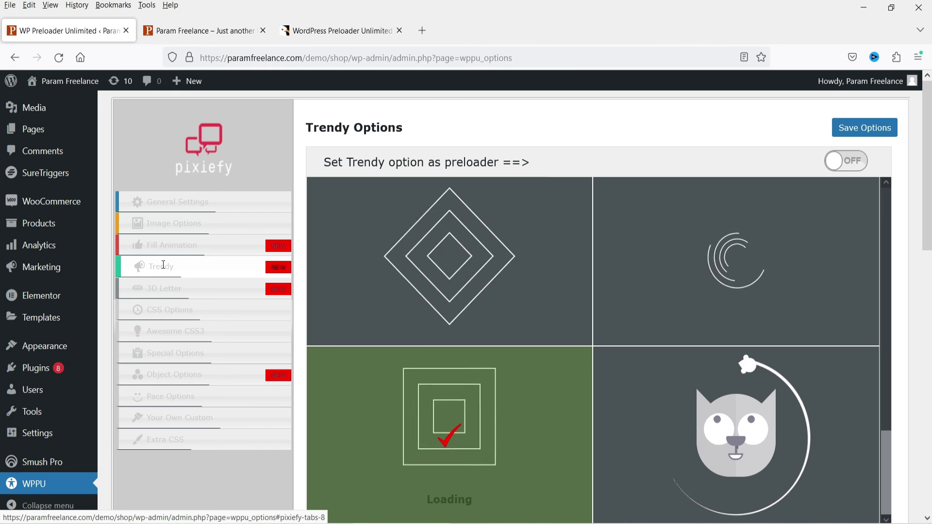
{"action": "left_click", "coordinate": [335, 30]}
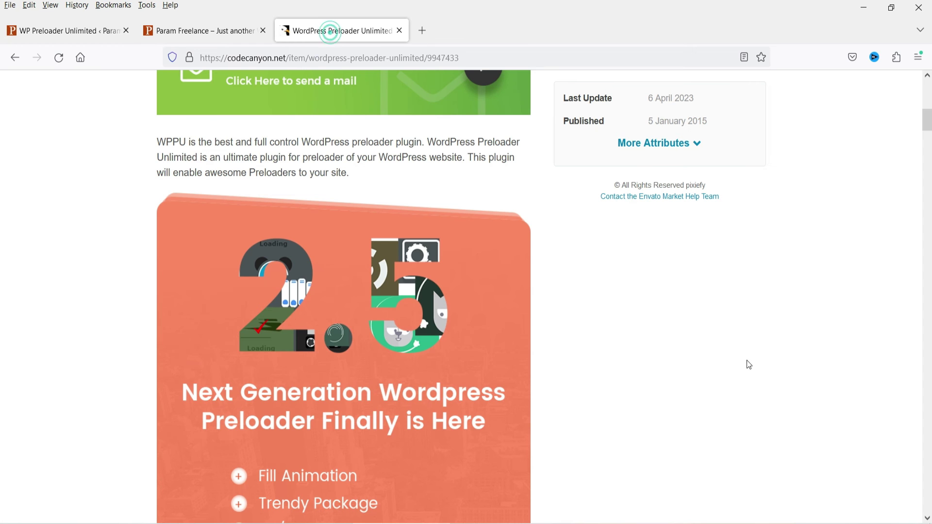